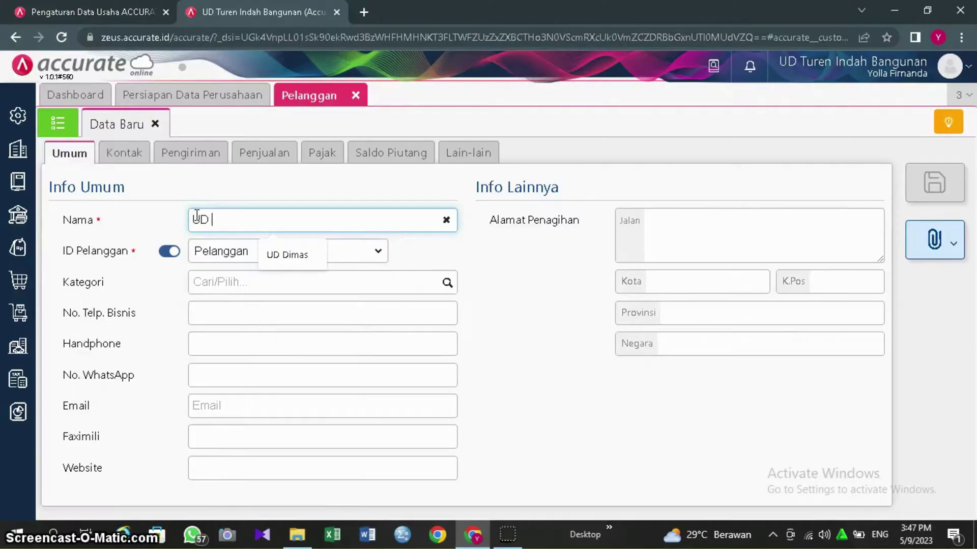
- Fill in the new customer's general info with the business name UD Dimas, a manually entered customer ID, and category Umum
type("s")
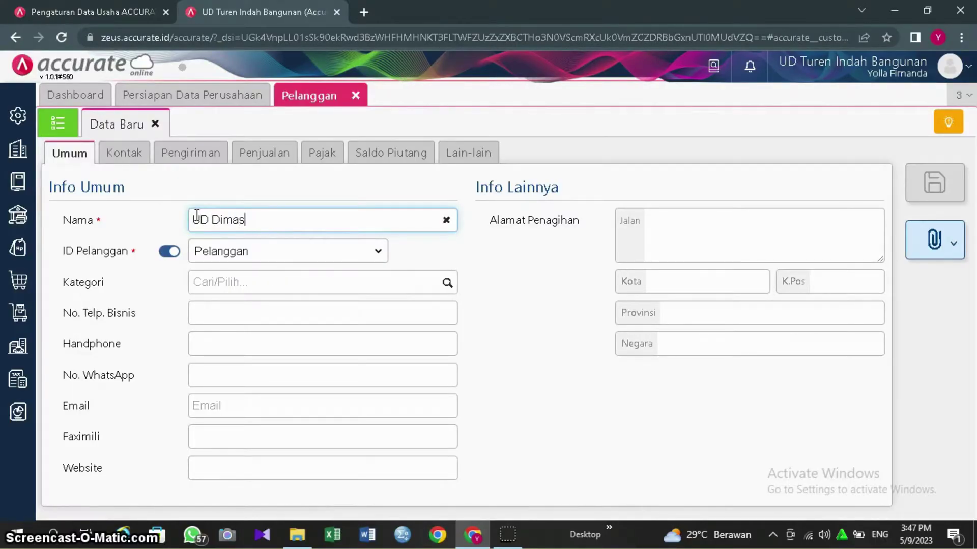
left_click(170, 251)
left_click(223, 248)
type("C-002")
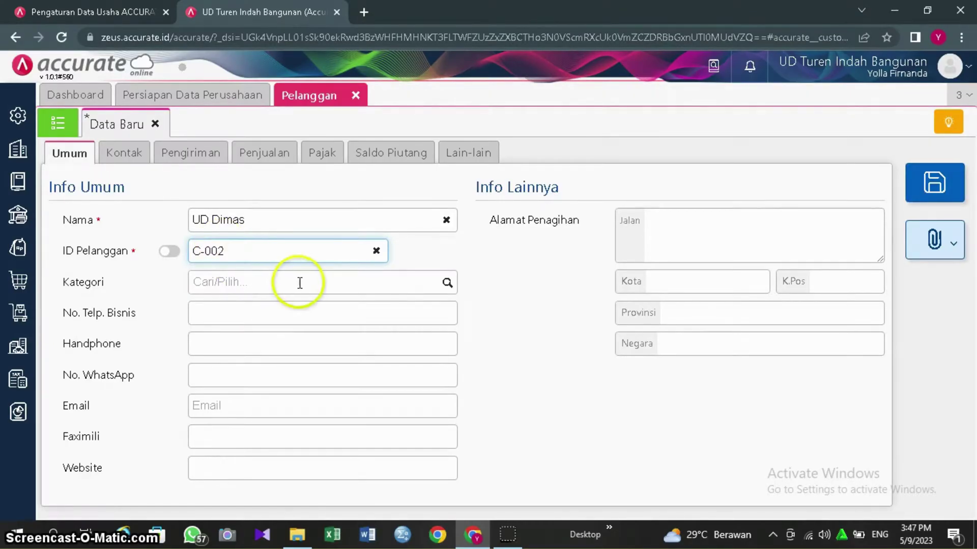
left_click(447, 283)
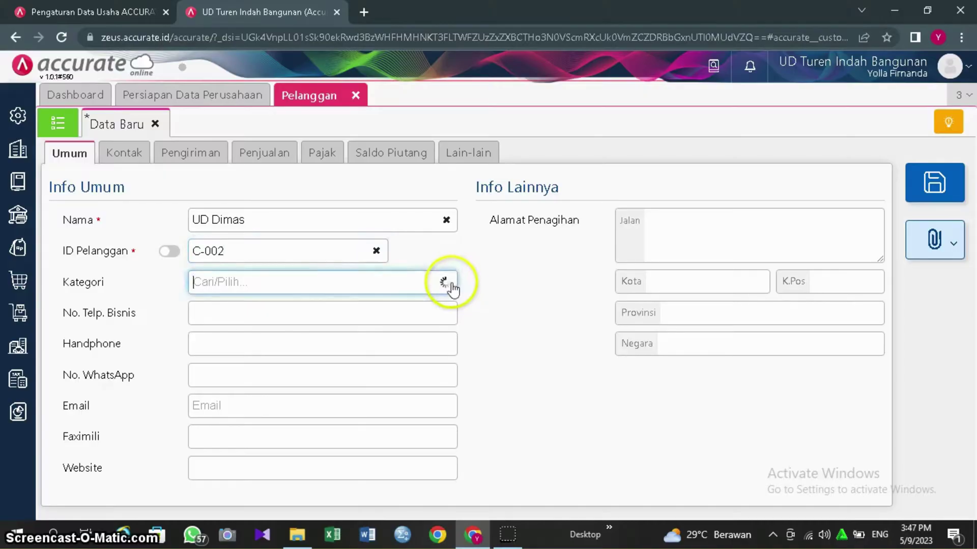
left_click(398, 307)
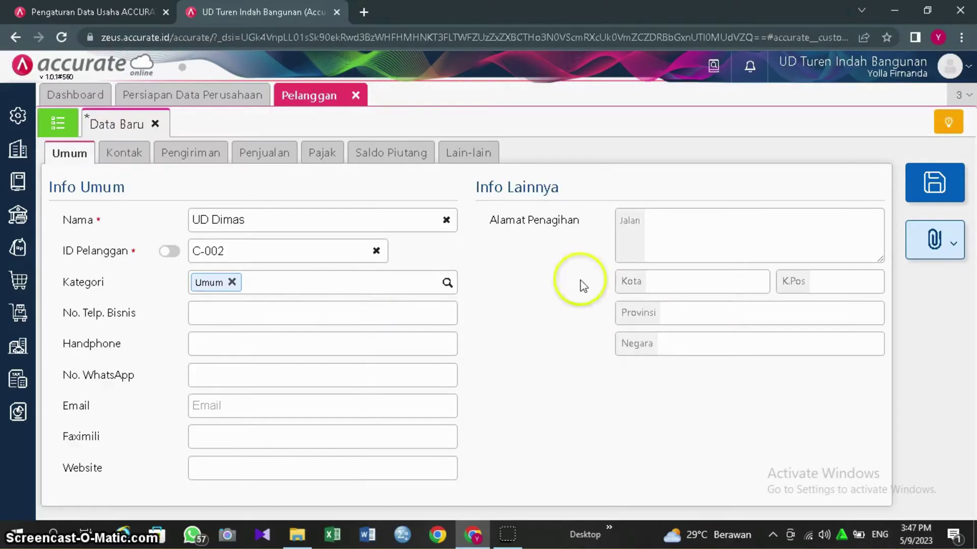
- Enter the customer's billing street and city, and keep the shipping address the same as the billing address
left_click(673, 213)
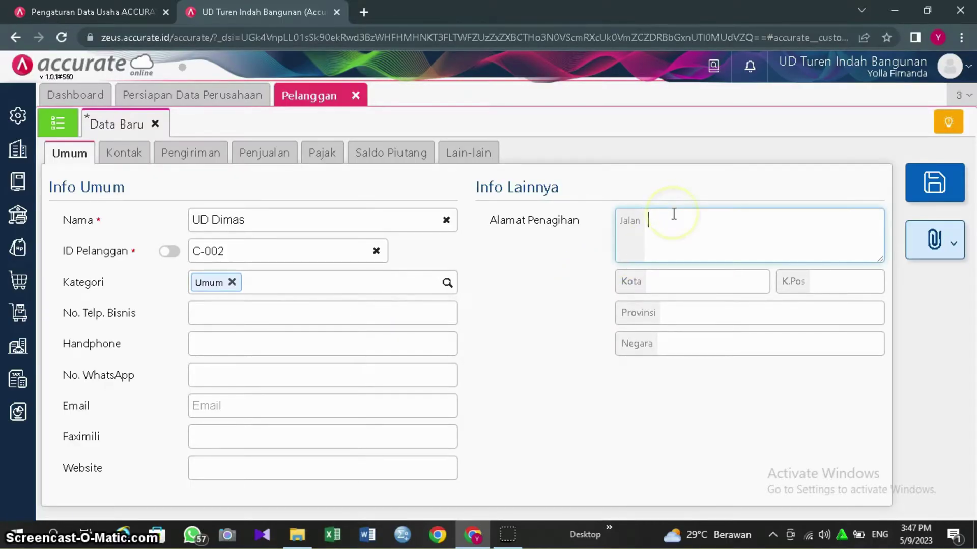
type("jL S")
key("BackSpace")
key("BackSpace")
key("BackSpace")
key("BackSpace")
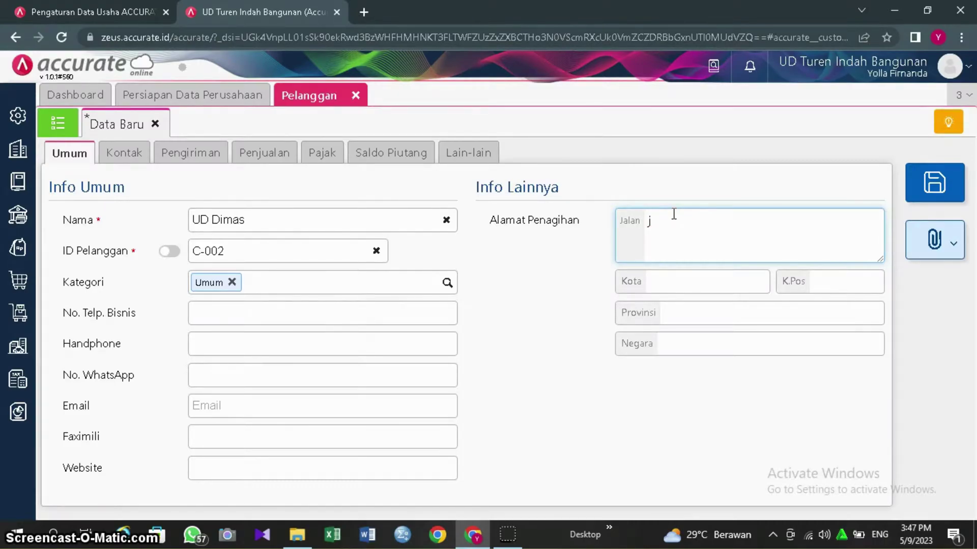
type("Jl. Sigura-gura")
left_click(678, 238)
left_click(684, 286)
type("Malang")
left_click(248, 224)
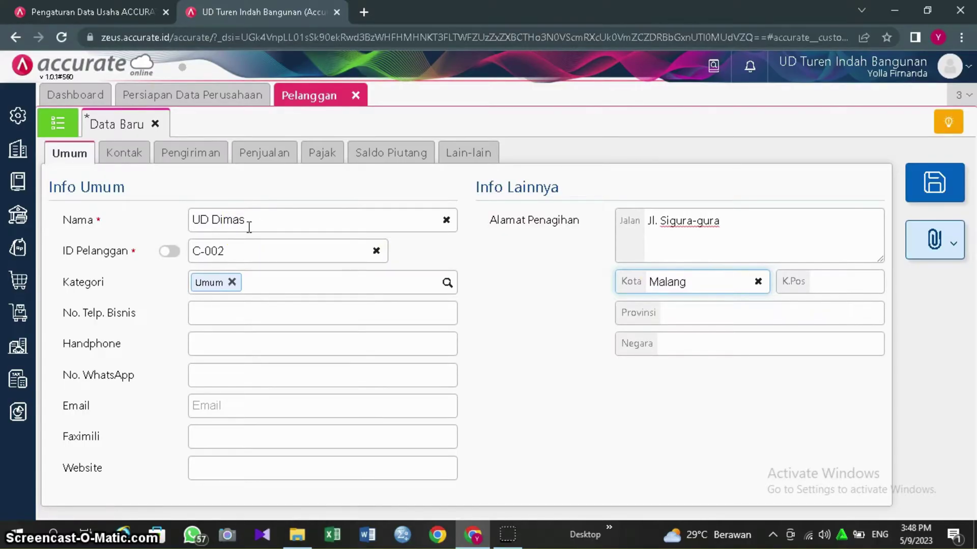
left_click(179, 157)
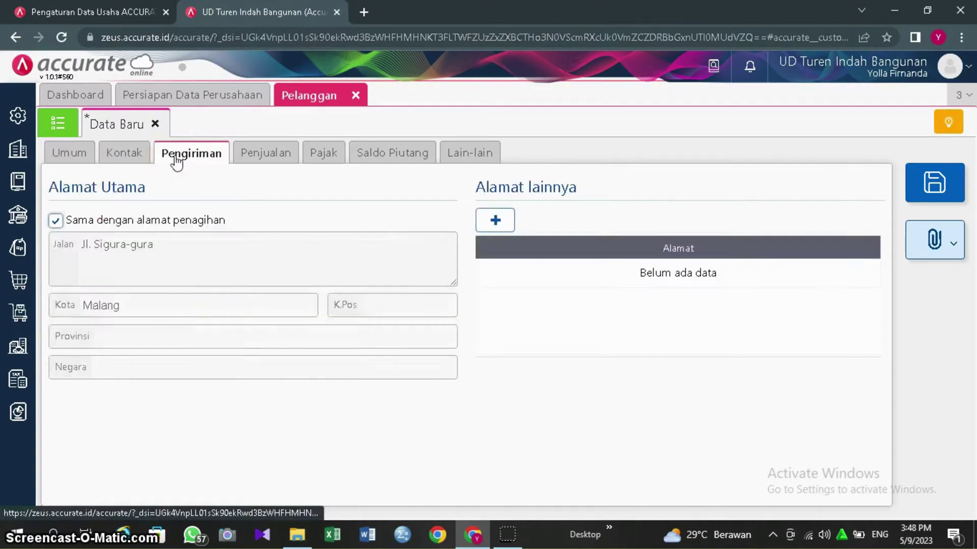
left_click(56, 222)
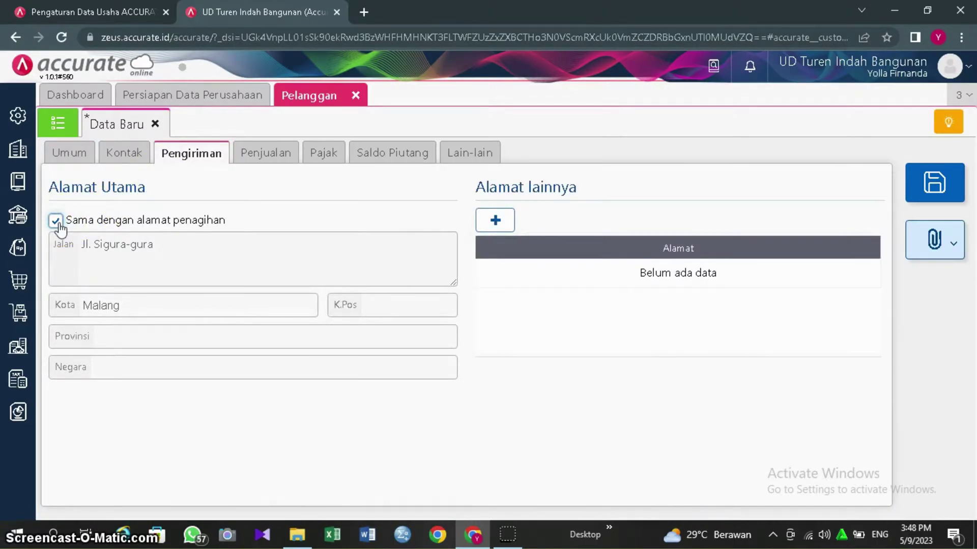
- Set the customer's discount category (Kategori Diskon) to Umum and the payment terms (Syarat Pembayaran) to net 30
left_click(264, 154)
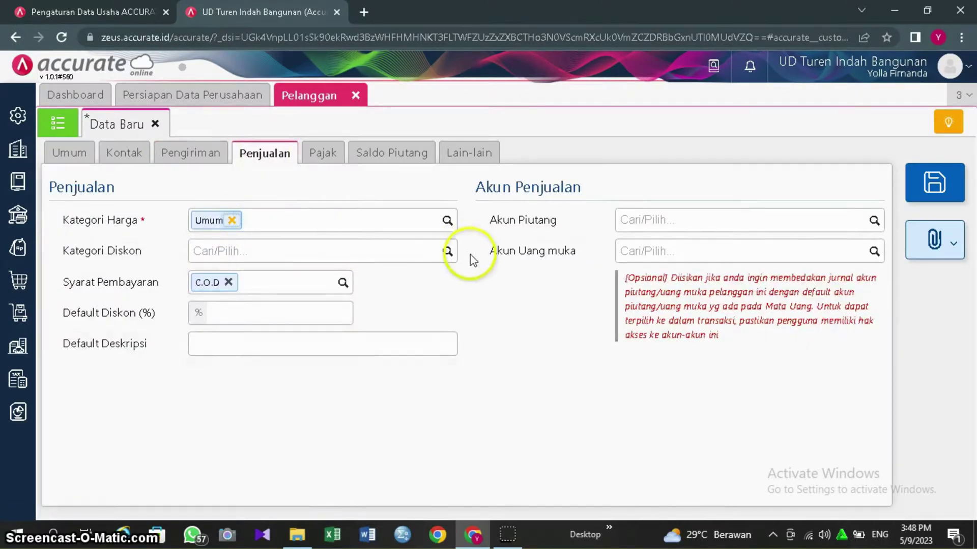
left_click(447, 252)
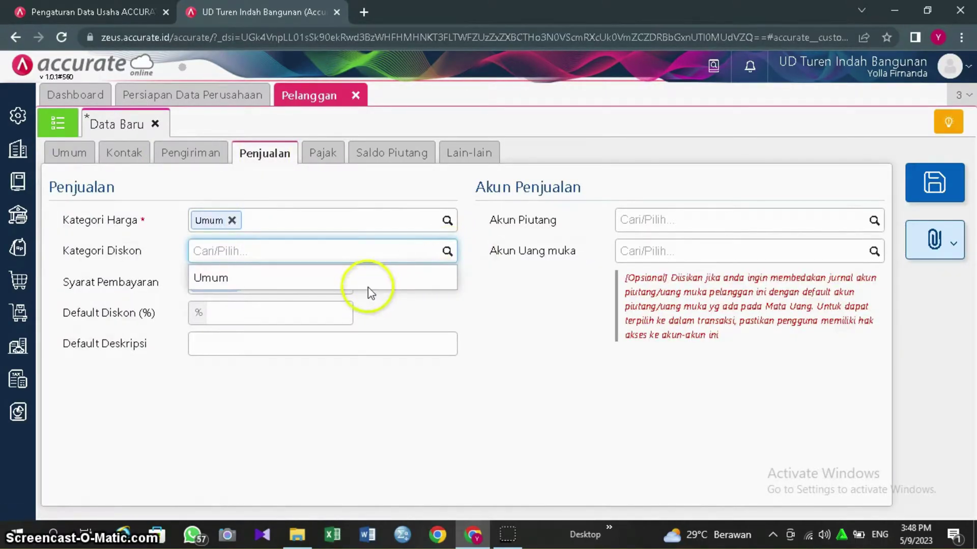
left_click(372, 285)
left_click(341, 282)
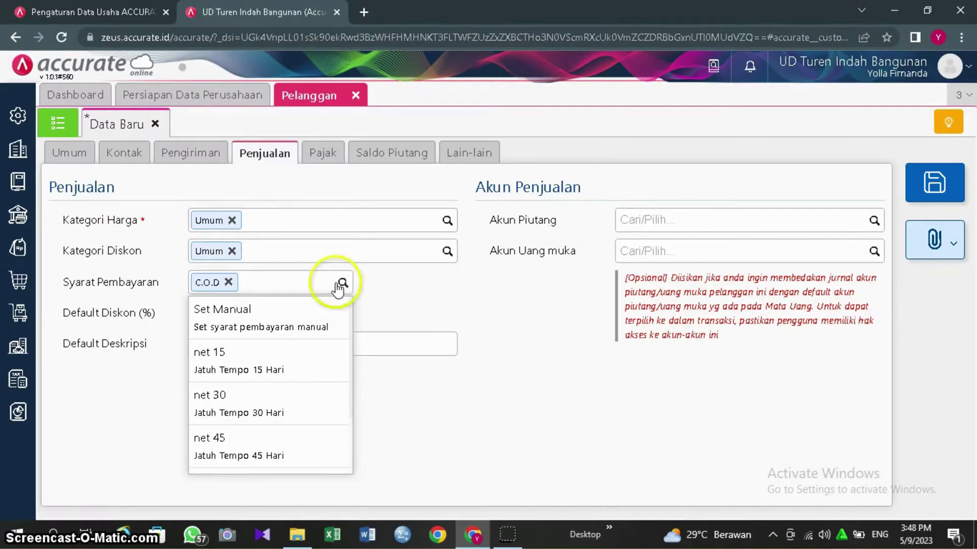
left_click(255, 402)
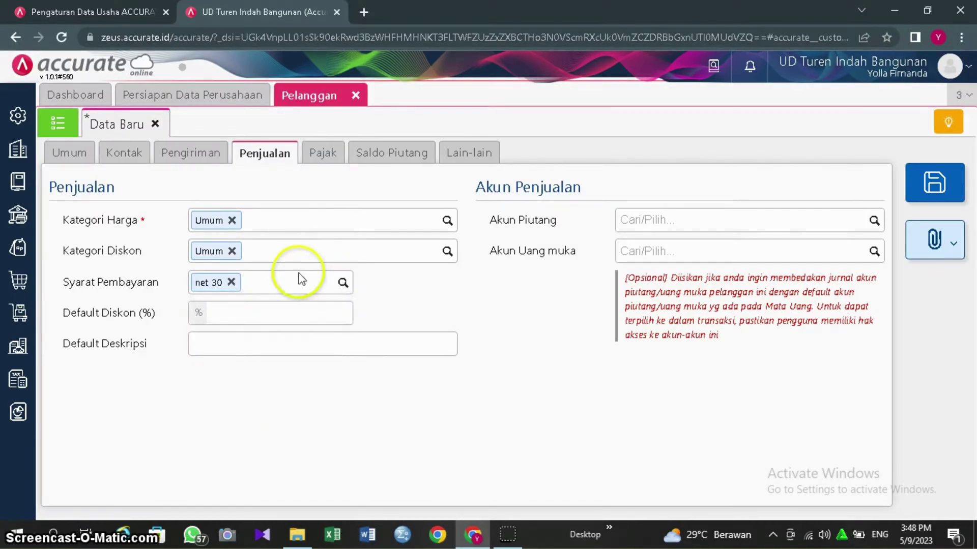
- Start an opening receivable (Piutang Awal) for the customer and date it 05/12/2022
left_click(406, 163)
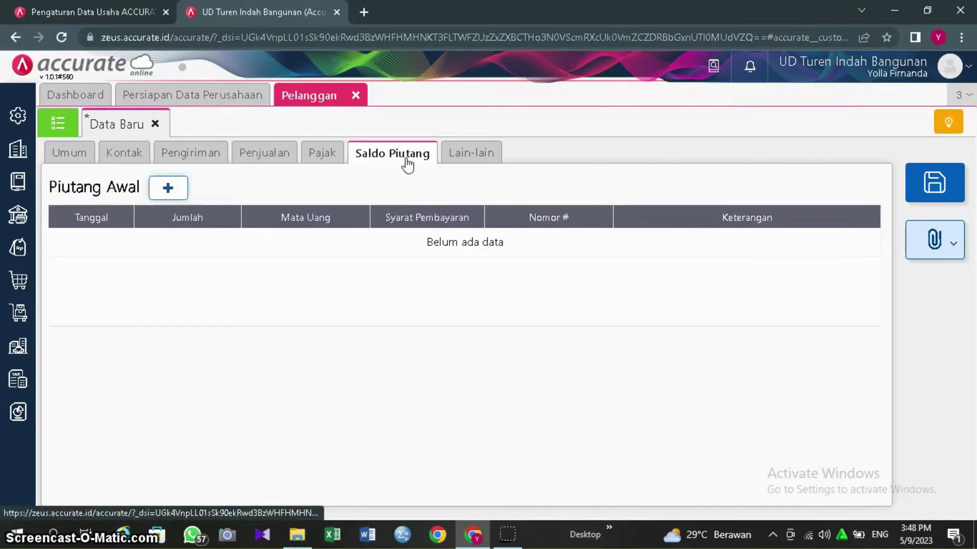
left_click(168, 189)
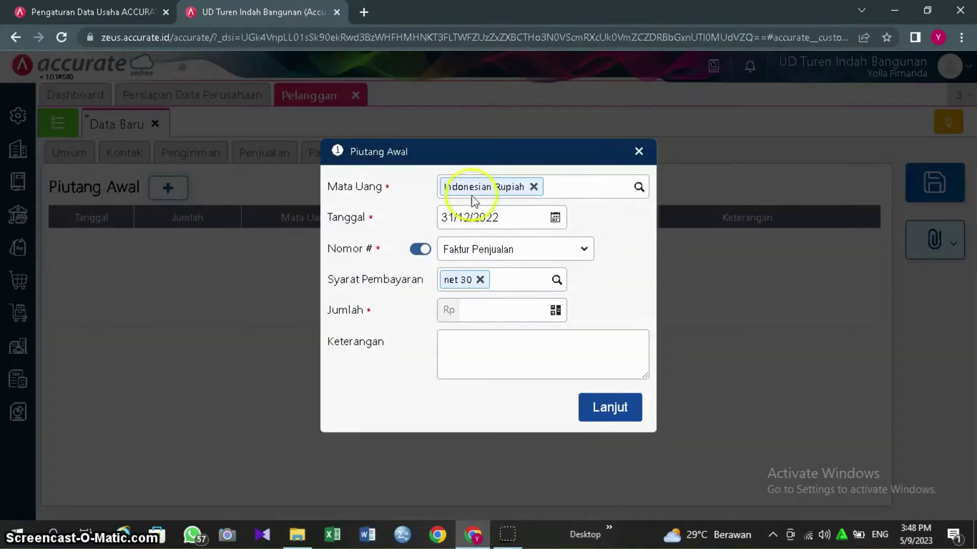
left_click(514, 214)
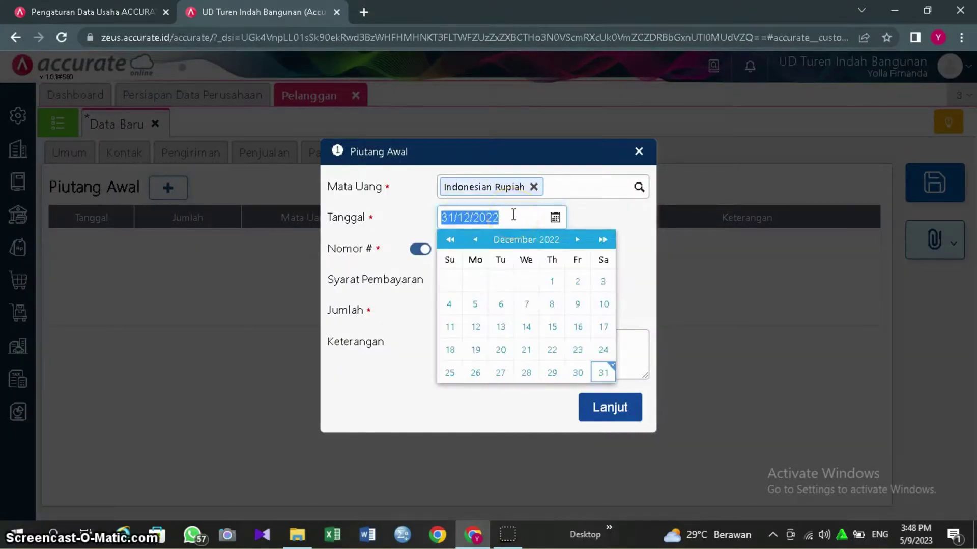
type("05/12/")
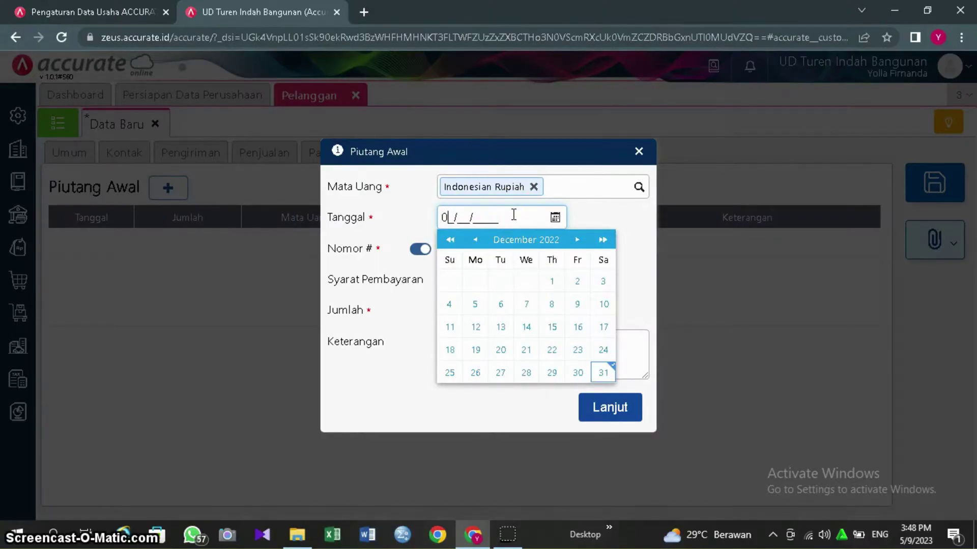
type("2022")
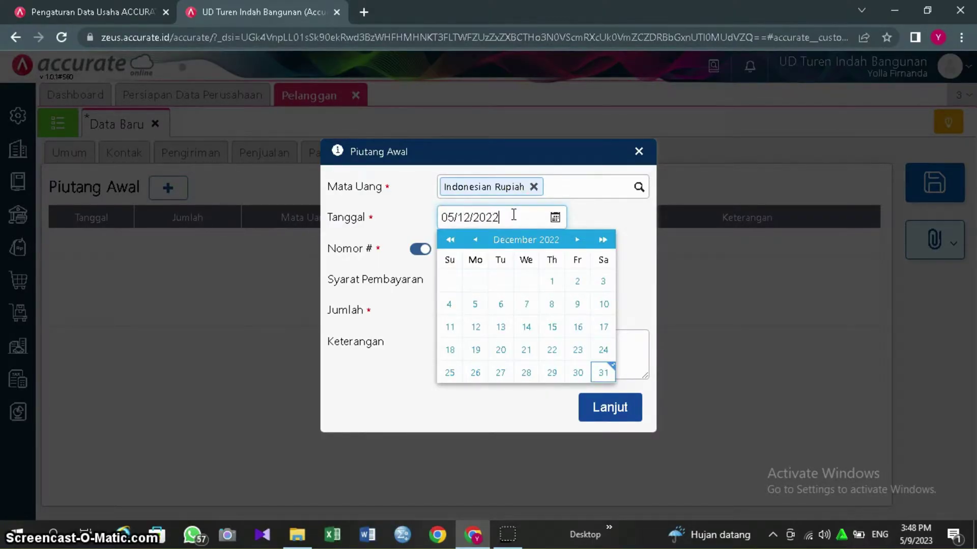
left_click(416, 215)
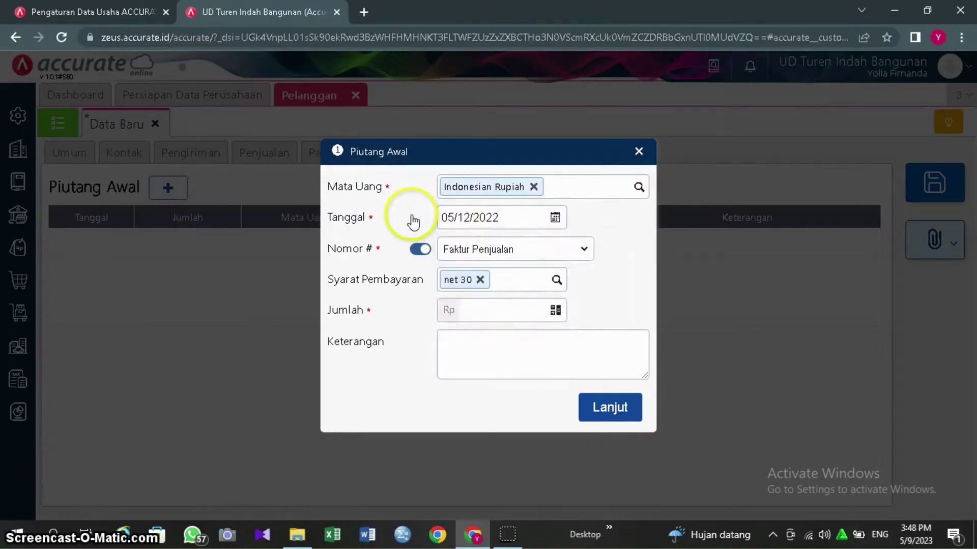
- Give the opening receivable the manual number FP.011 and an amount of Rp 14.000.000, and add it to the customer
left_click(421, 250)
left_click(454, 249)
type("F")
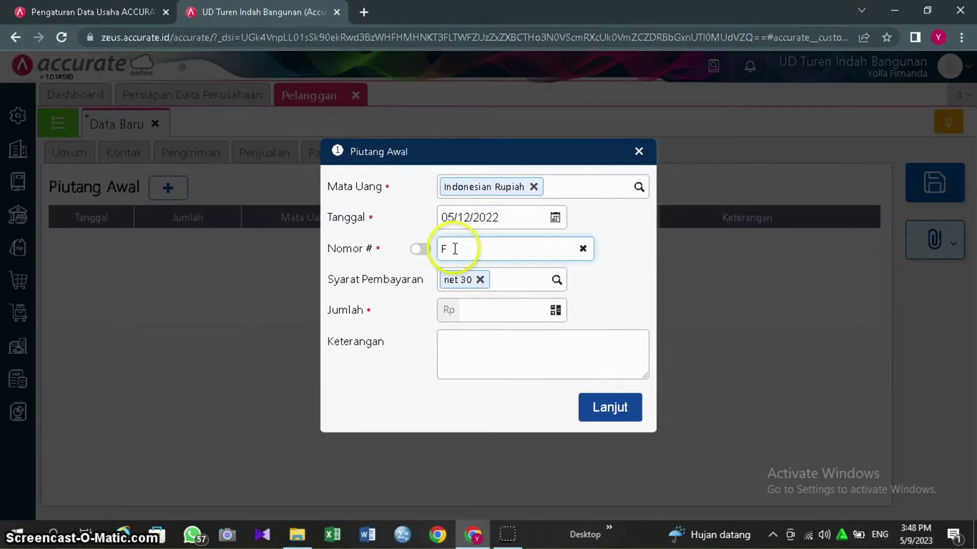
type("P.011")
left_click(485, 309)
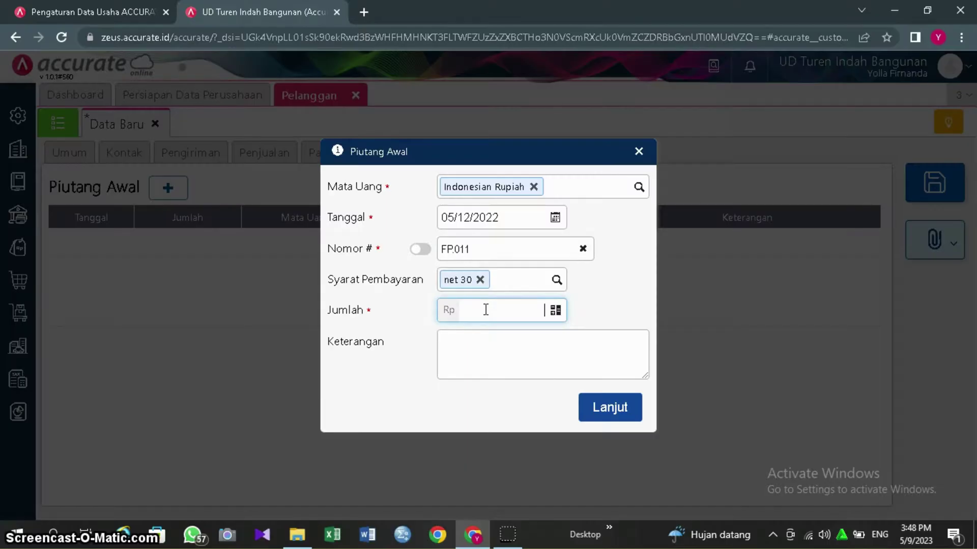
type("14000000")
left_click(488, 348)
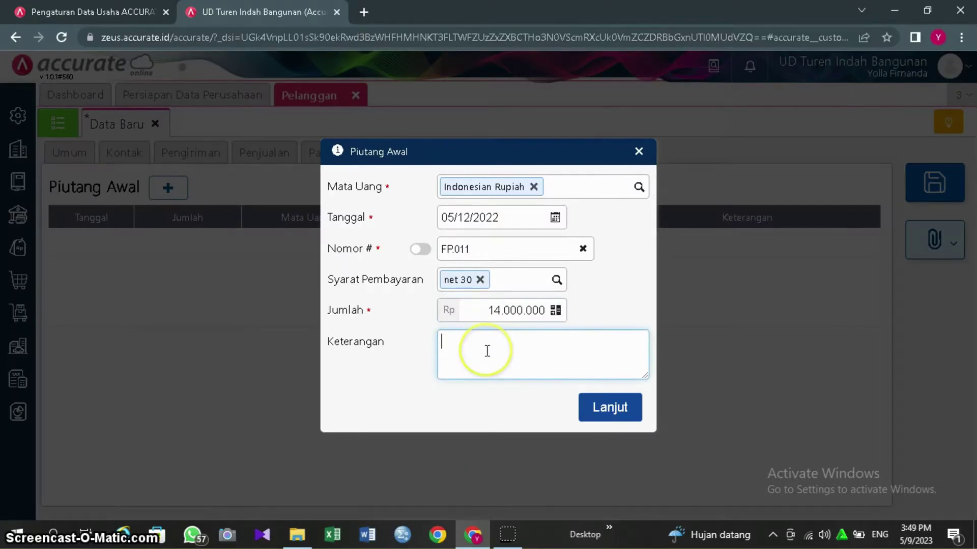
left_click(612, 407)
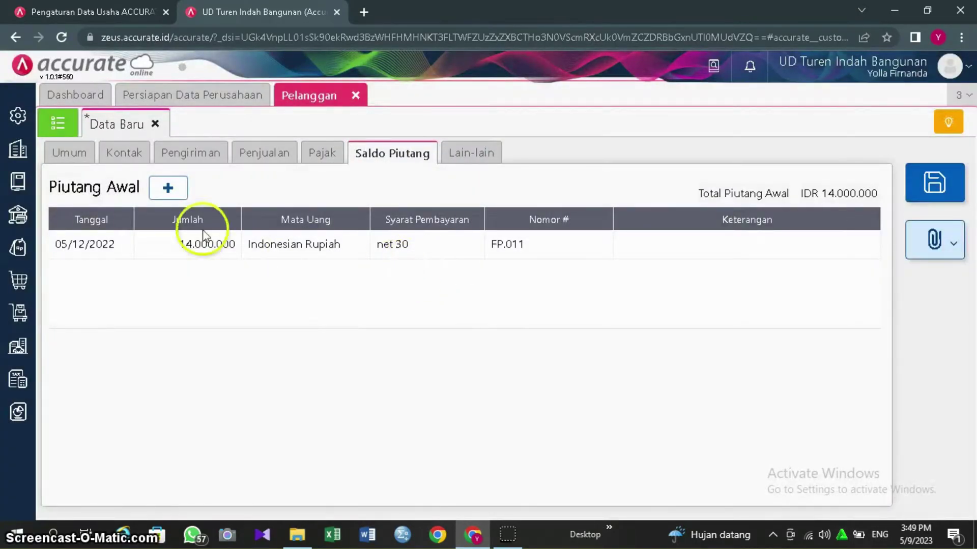
- Start a second opening receivable for the customer and date it 16/12/2022
left_click(169, 190)
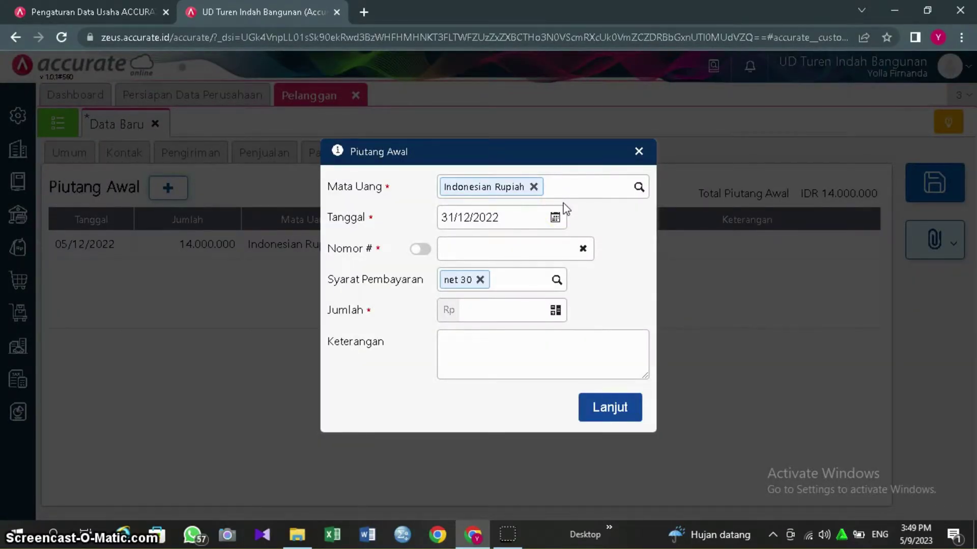
left_click(497, 217)
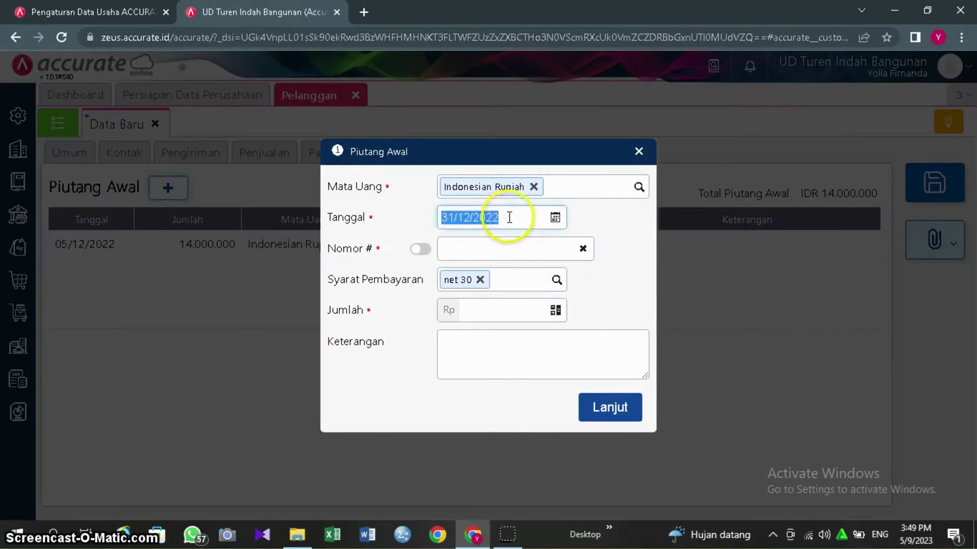
type("16122022")
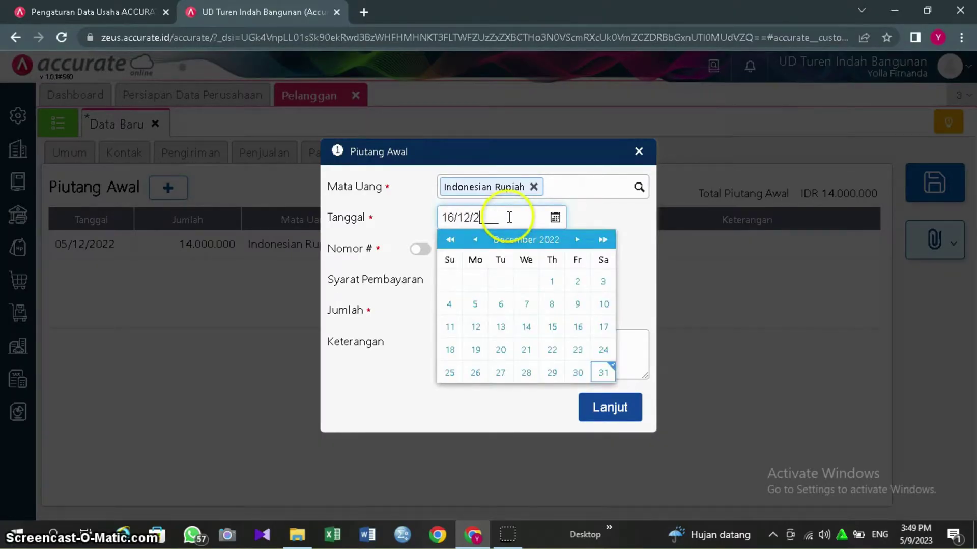
left_click(630, 236)
- Give the second opening receivable the number FP/018 and an amount of Rp 9.000.000, and add it to the customer
left_click(466, 246)
type("FP")
type("/0")
type("0")
type("8")
left_click(535, 305)
type("9000000")
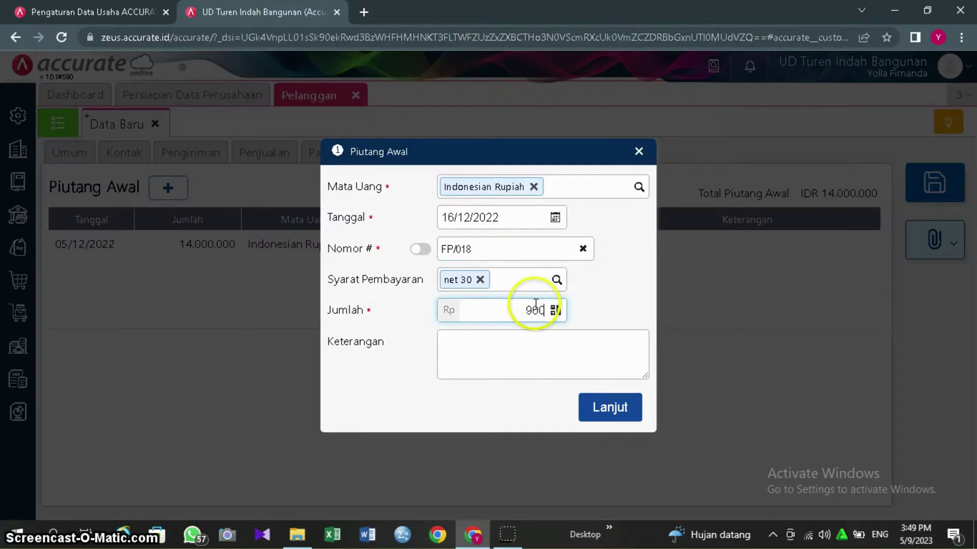
left_click(514, 360)
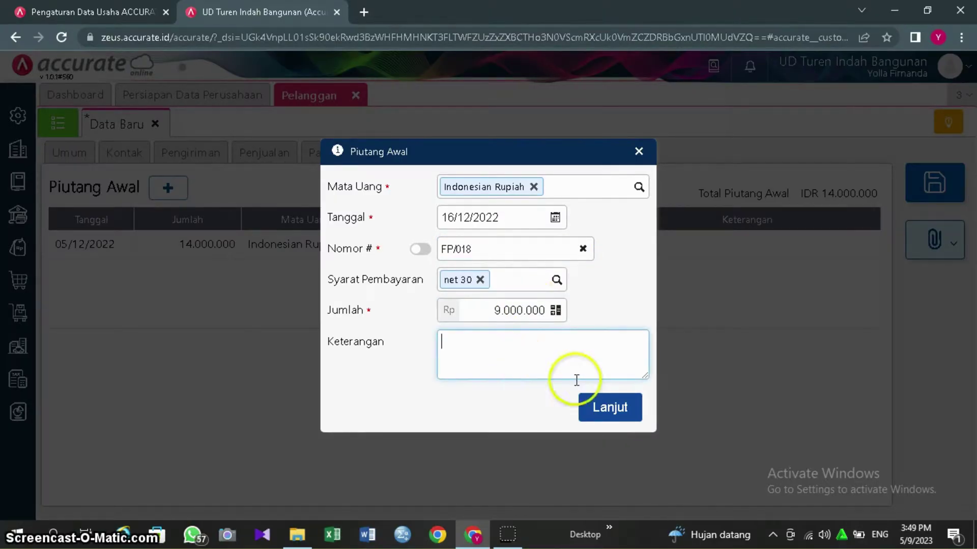
left_click(600, 414)
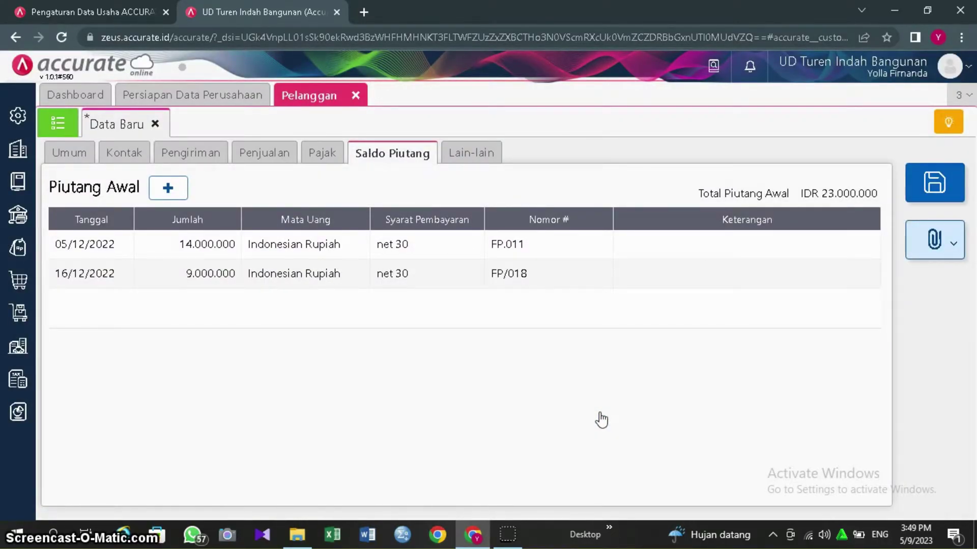
- Save the new customer record, then open and refresh the customer list
left_click(935, 189)
left_click(567, 330)
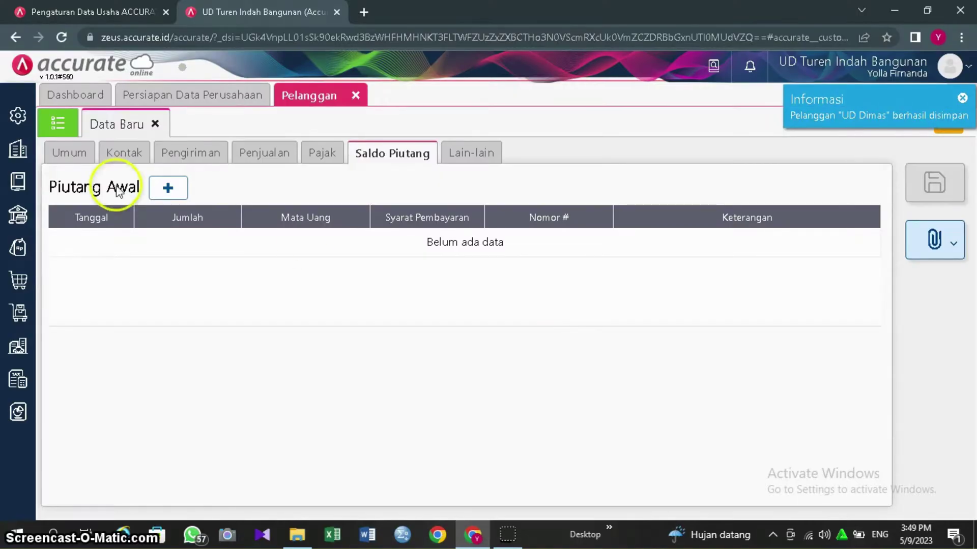
left_click(58, 122)
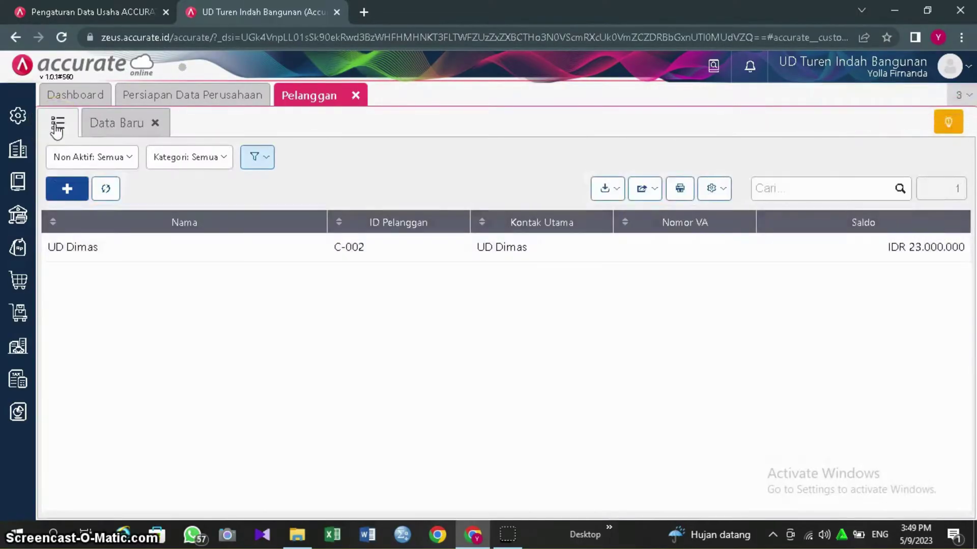
left_click(106, 190)
left_click(509, 531)
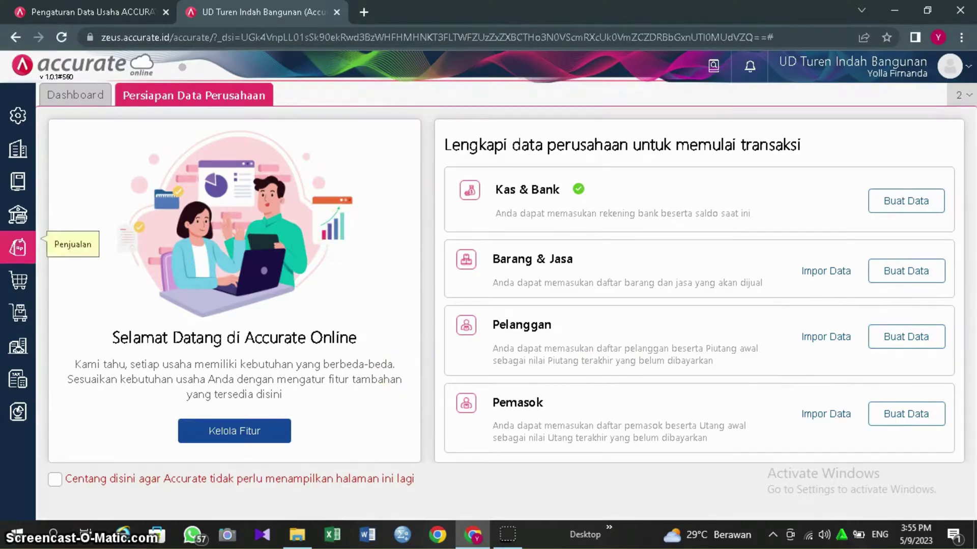
- Open the Pelganggan data of the Penjualan module and show the list of saved customers
left_click(12, 257)
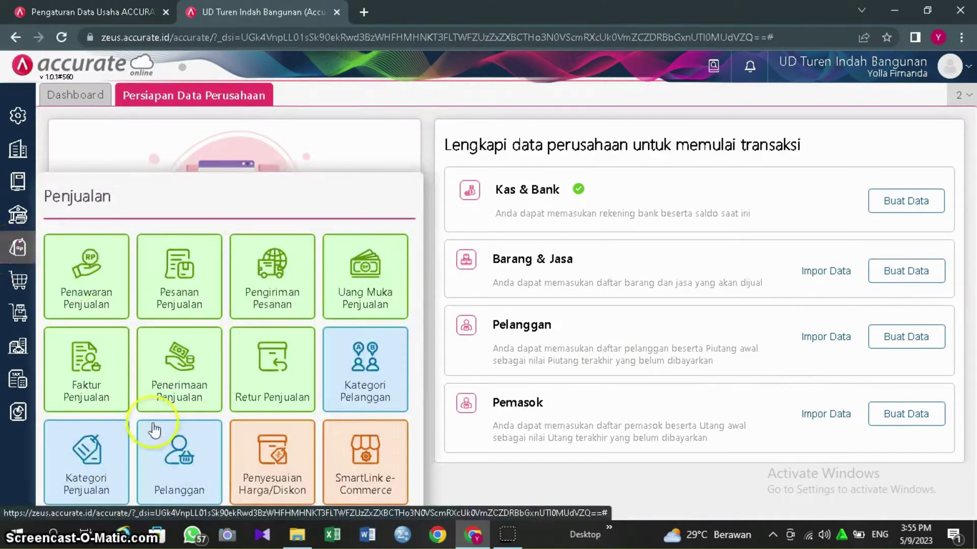
left_click(181, 460)
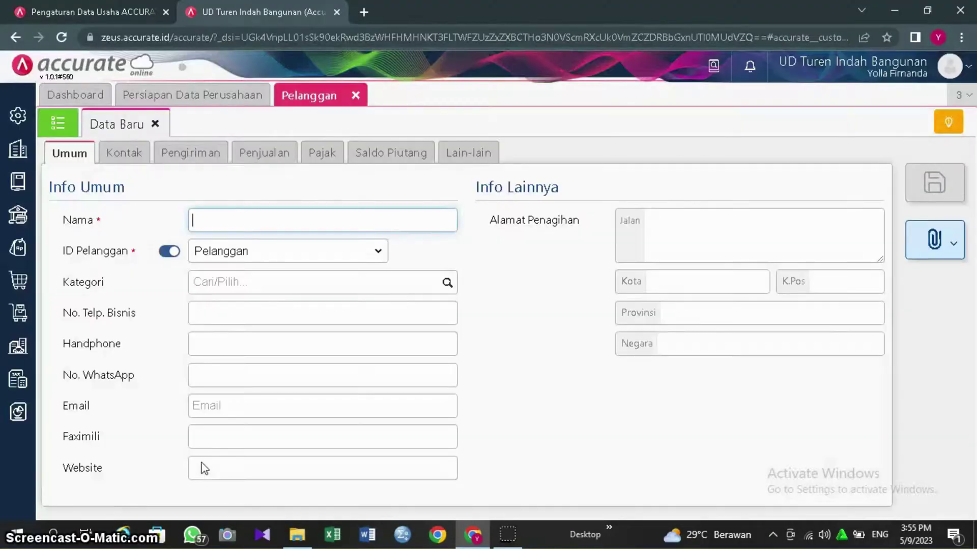
left_click(58, 126)
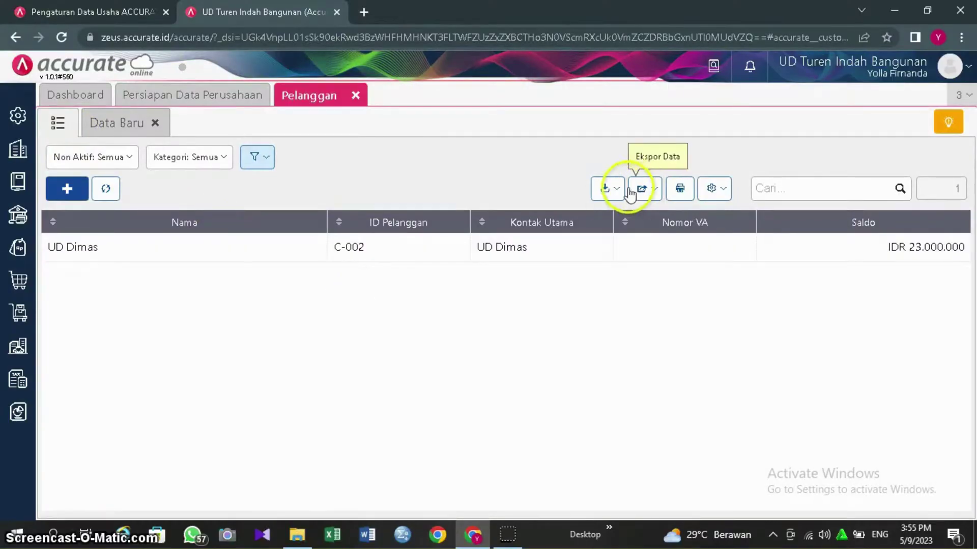
- Delete the customer UD Dimas and go back to the customer list
left_click(614, 193)
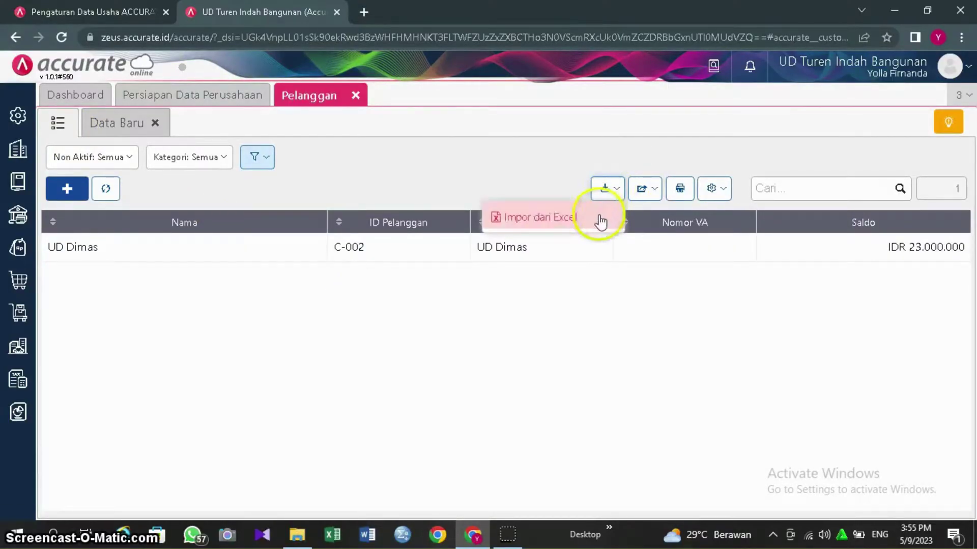
left_click(582, 271)
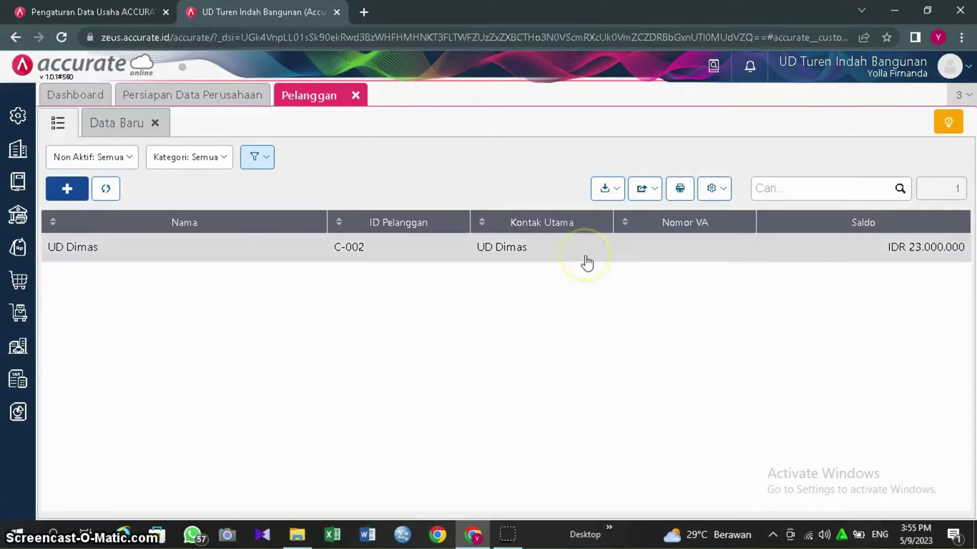
left_click(586, 262)
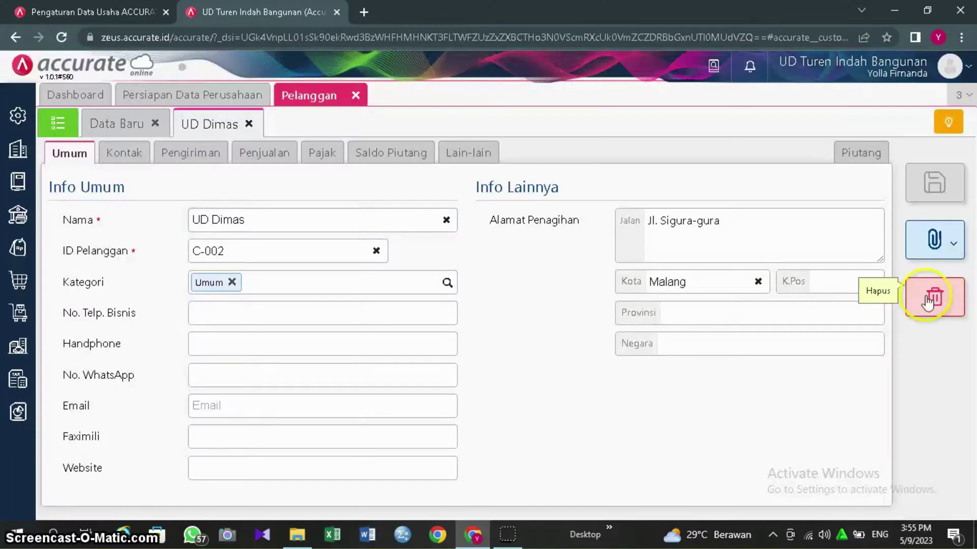
left_click(927, 300)
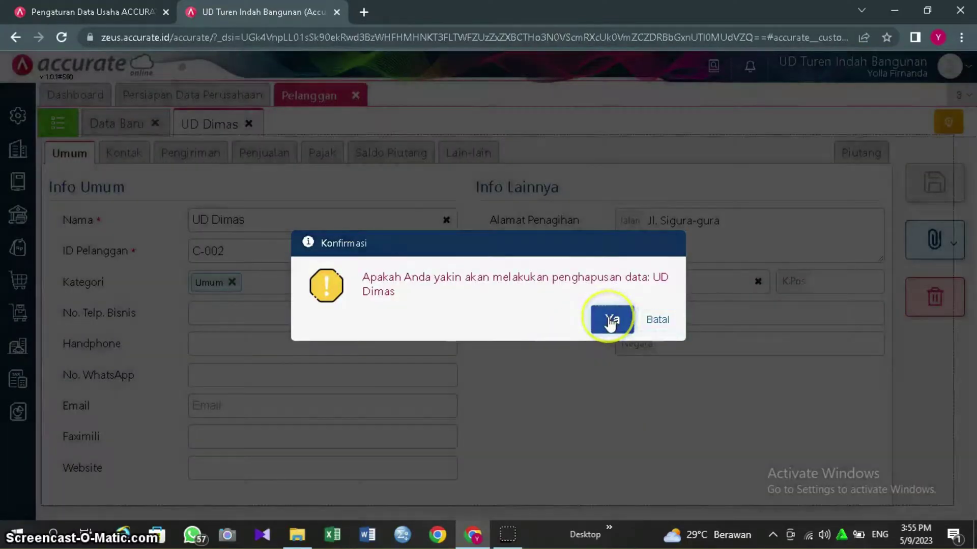
left_click(611, 320)
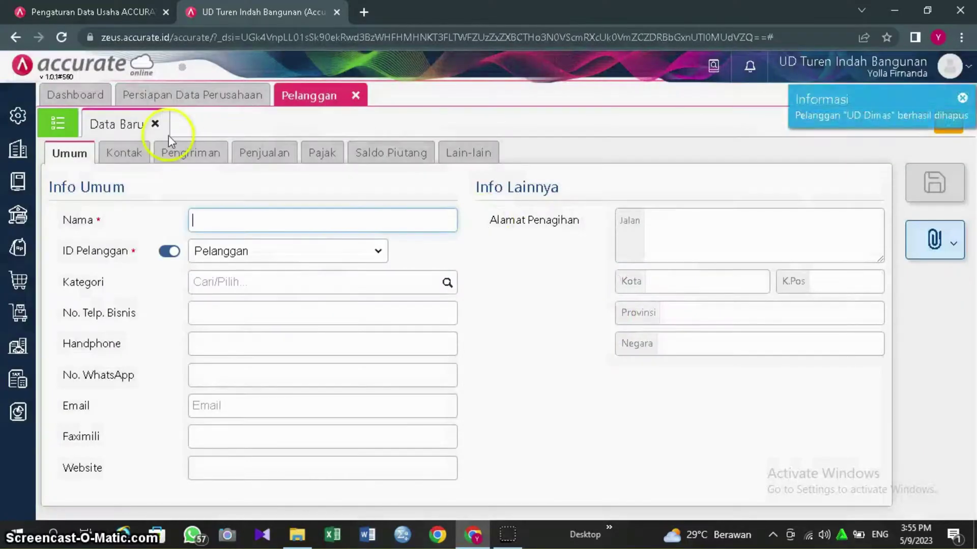
left_click(60, 125)
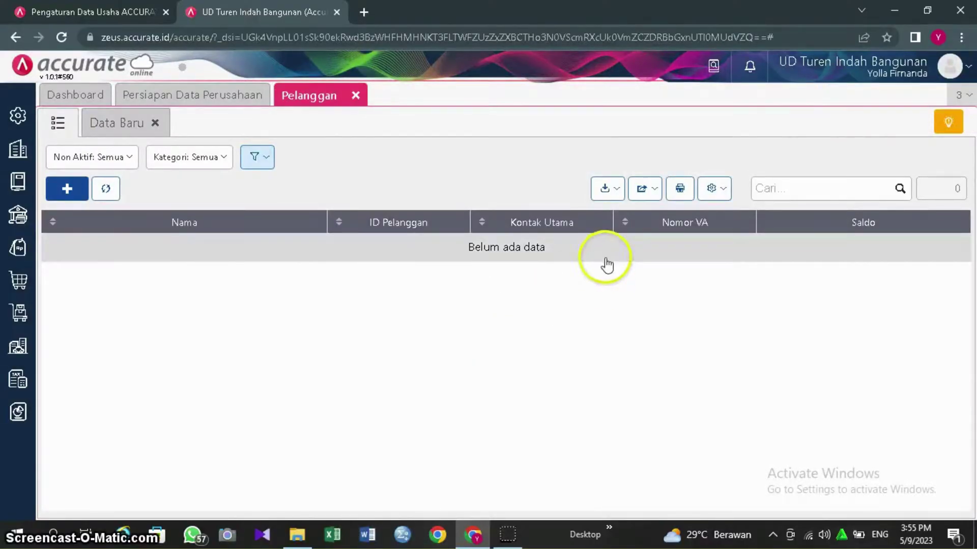
- Start a customer import from Excel and upload the file "3. Daftar Pelanggan UD Turen Indah Bangunan"
left_click(619, 192)
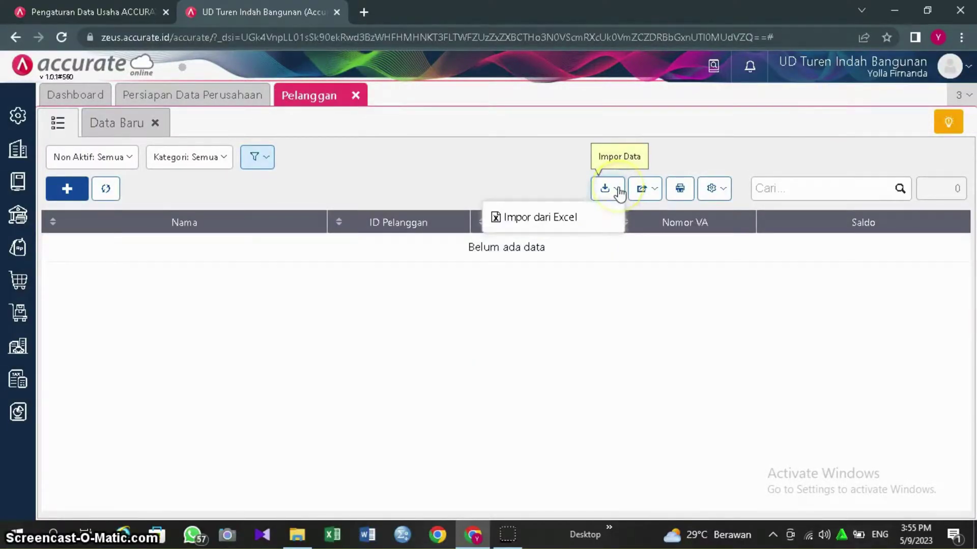
left_click(584, 218)
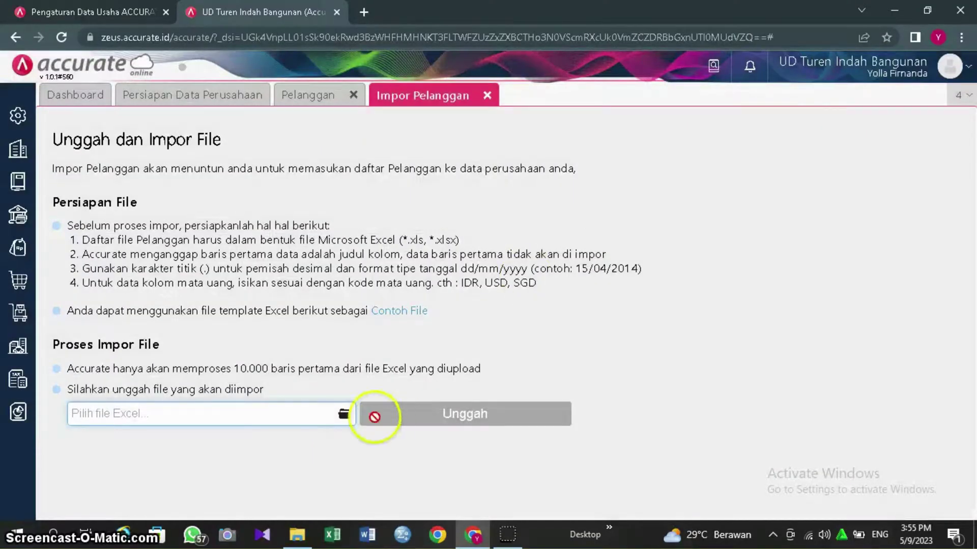
left_click(344, 416)
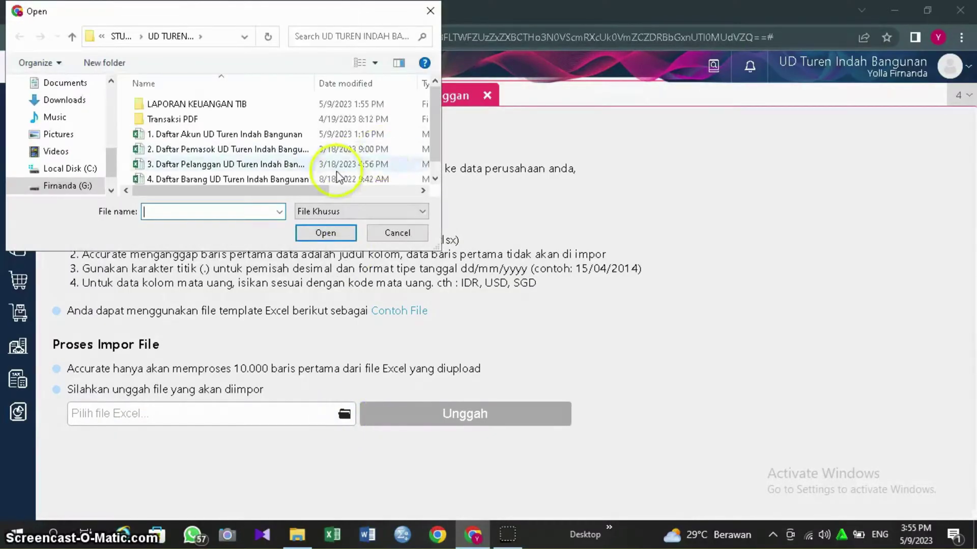
left_click(336, 170)
left_click(326, 233)
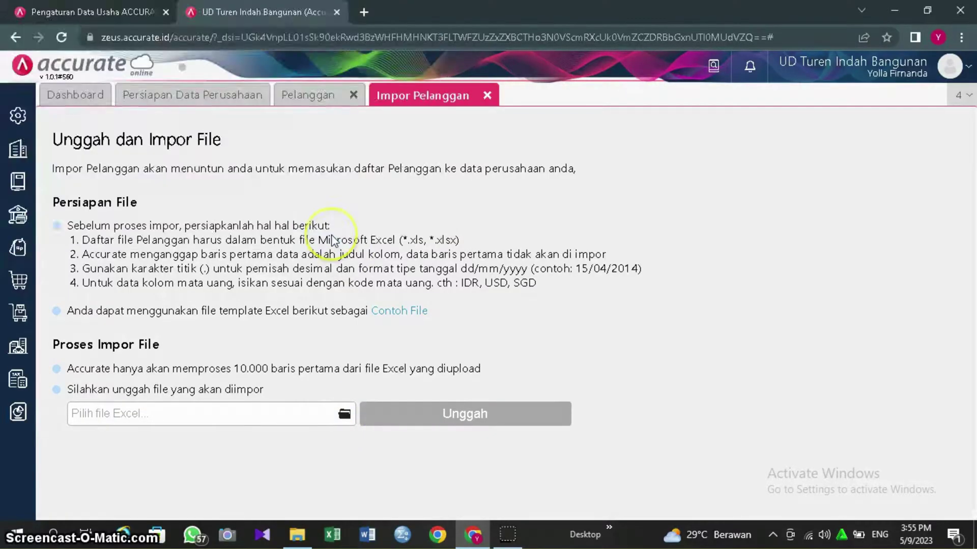
left_click(432, 413)
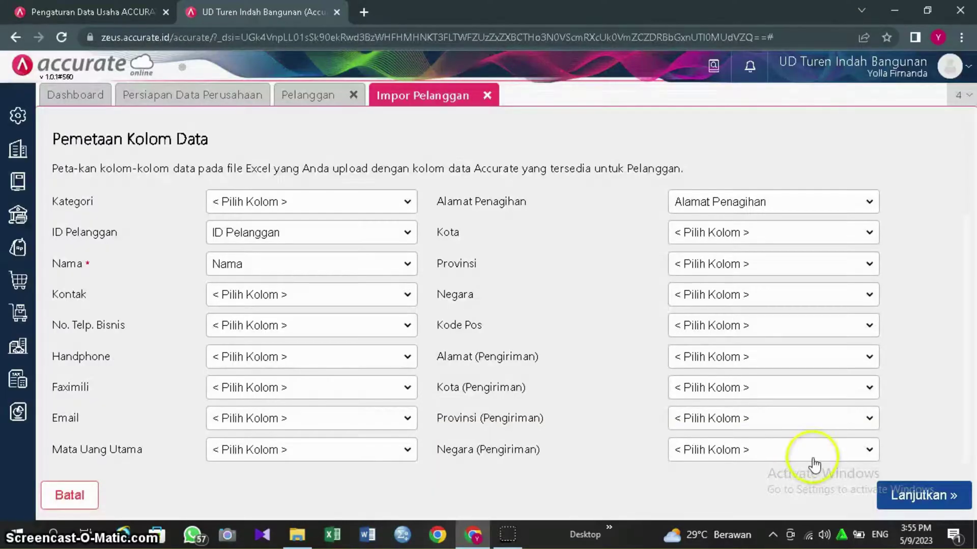
- Accept the column mapping, enable updating existing data with opening balances added as new balances, and run the customer import
left_click(903, 494)
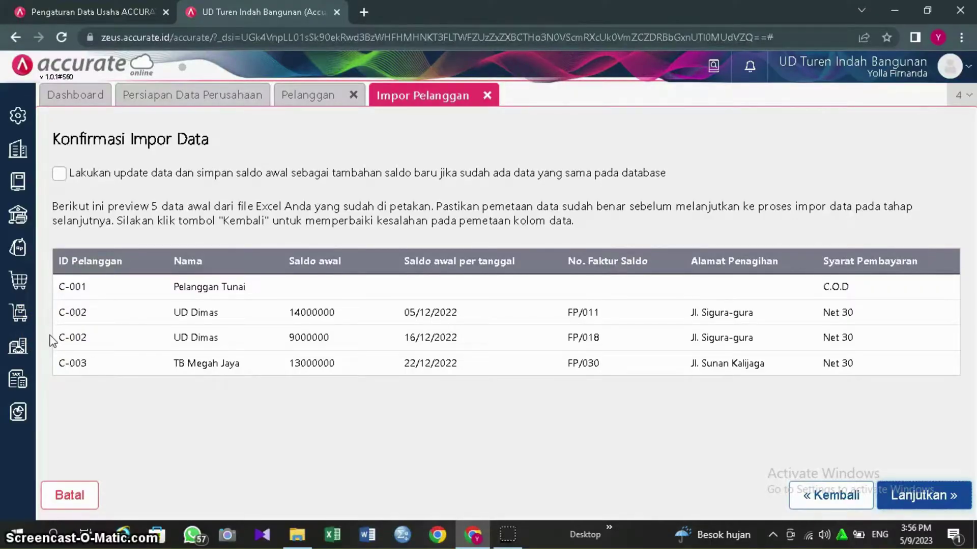
left_click(58, 178)
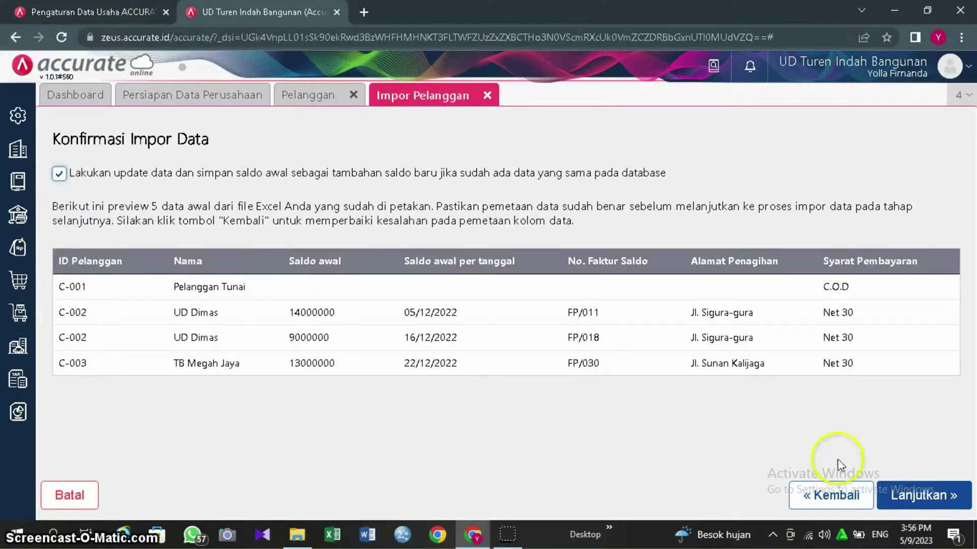
left_click(904, 496)
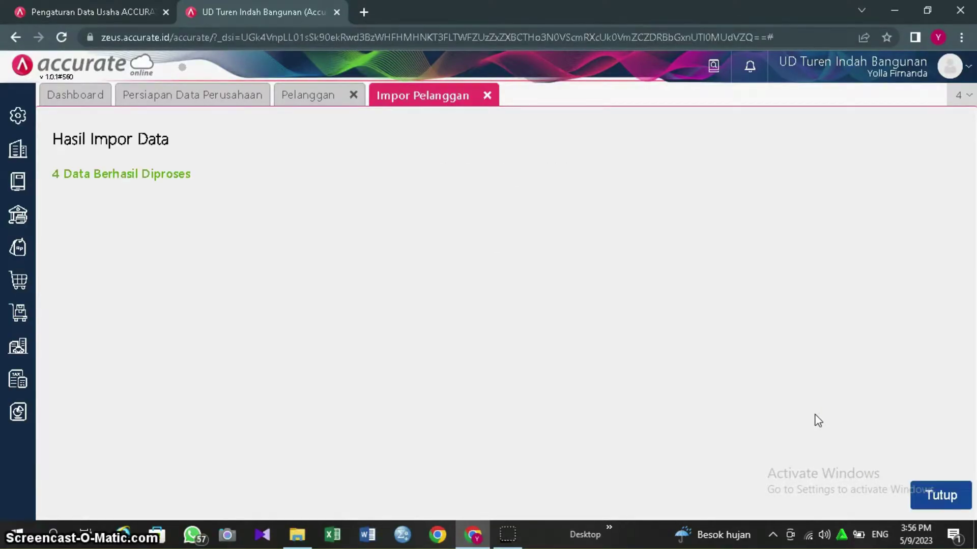
- Close the import result and examine the opening receivables of the imported customer UD Dimas
left_click(929, 501)
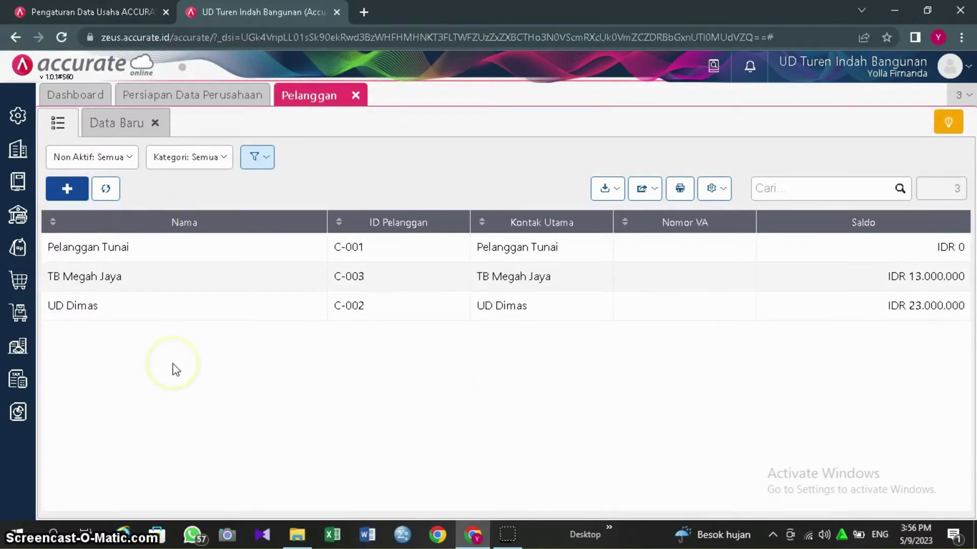
left_click(274, 319)
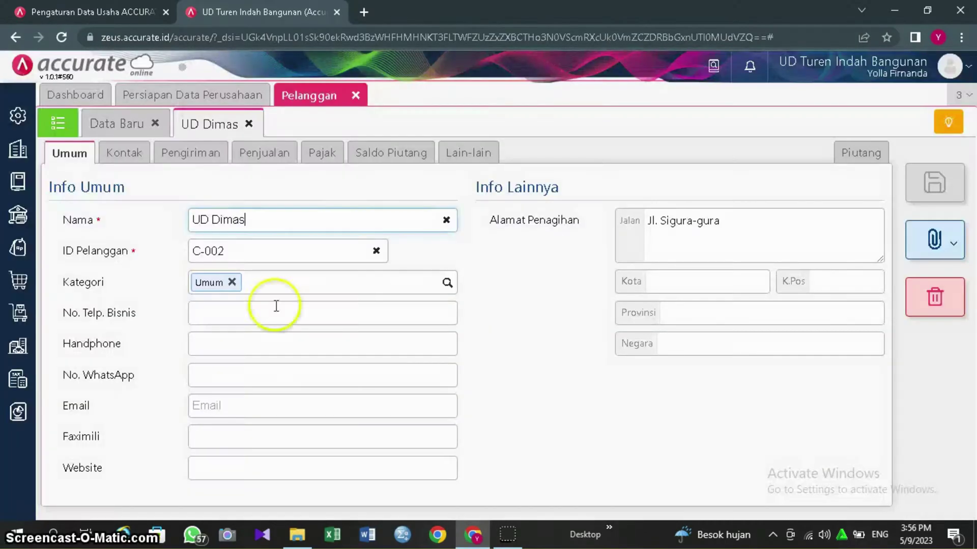
left_click(373, 164)
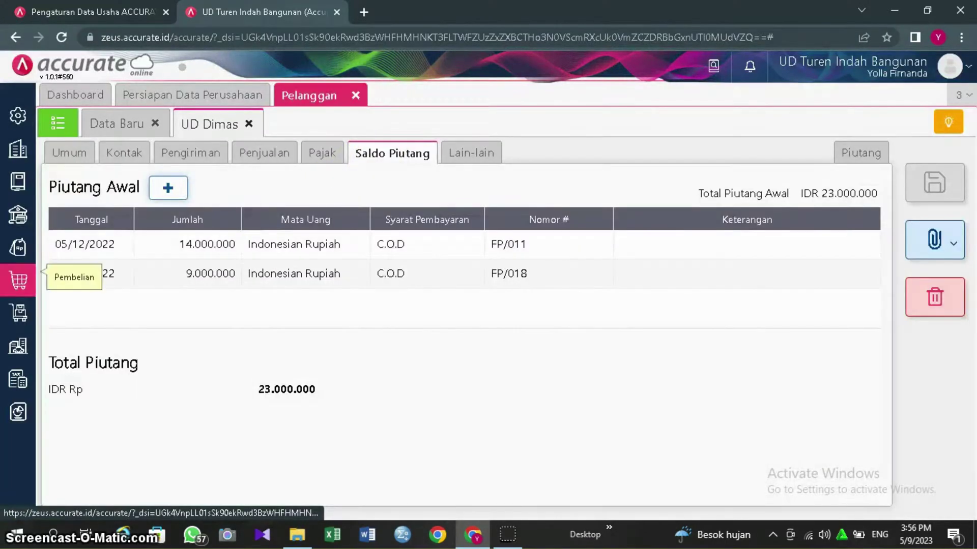
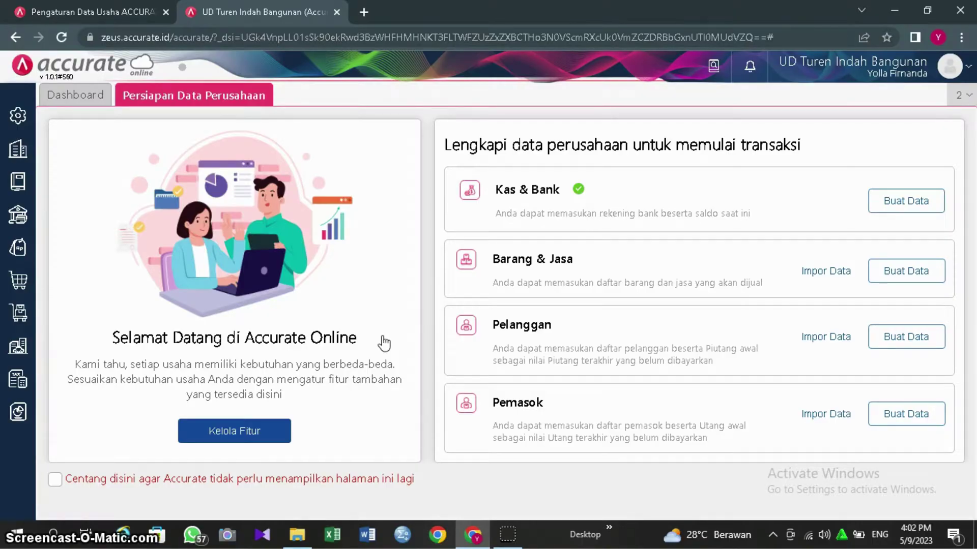
- Start a new supplier record in the Pembelian module and name it PT Esa Mulia Jaya
left_click(27, 294)
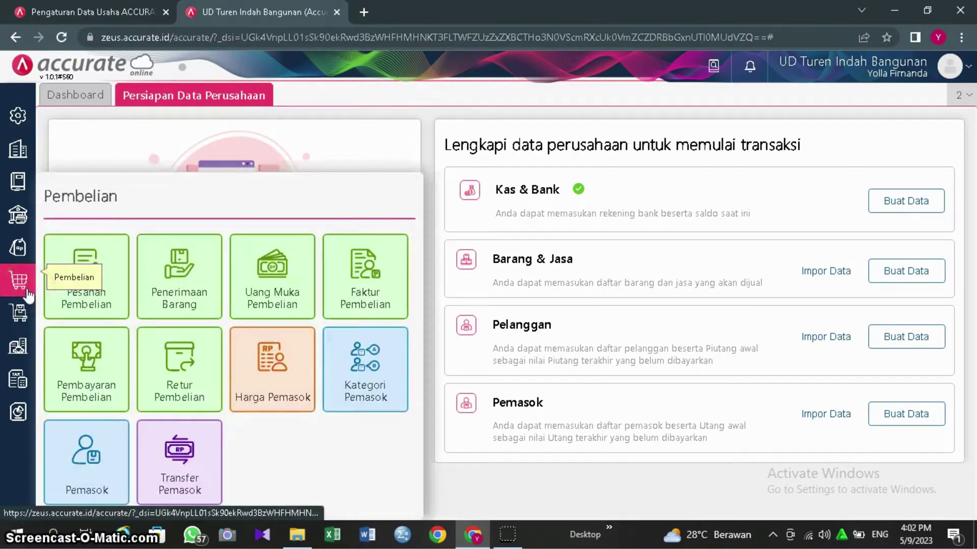
left_click(85, 447)
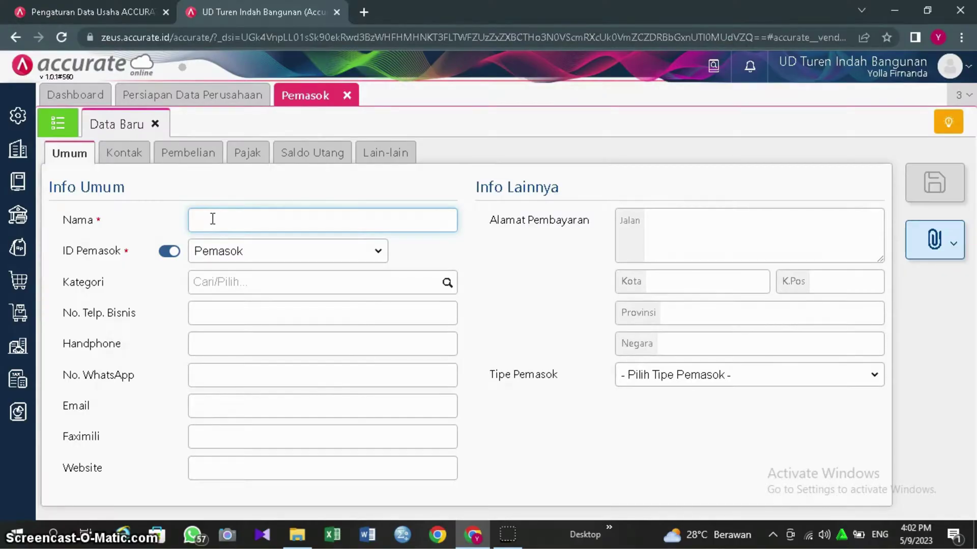
type("PT Esa Mulia J")
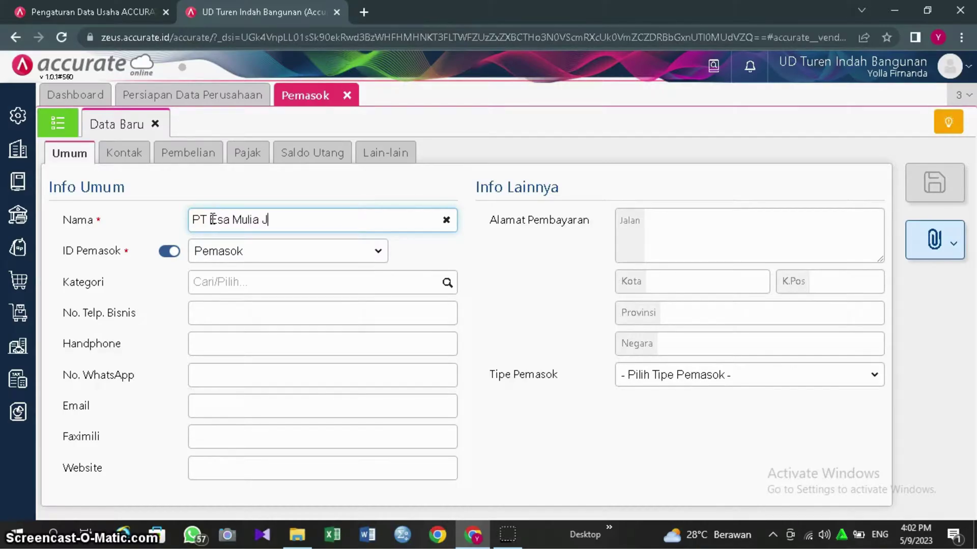
type("aya")
- Turn off automatic numbering for the supplier, set its ID to S-002 and assign the category Umum
left_click(170, 251)
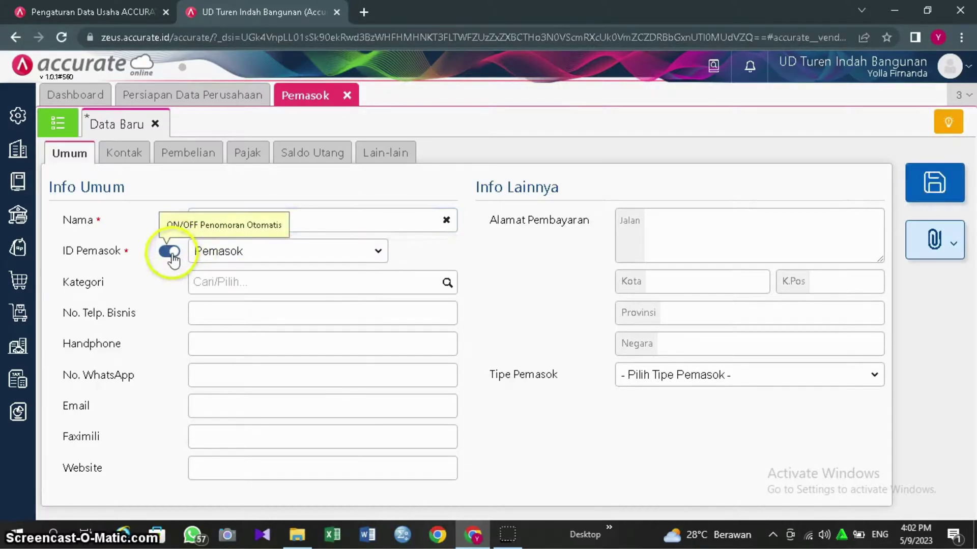
left_click(217, 253)
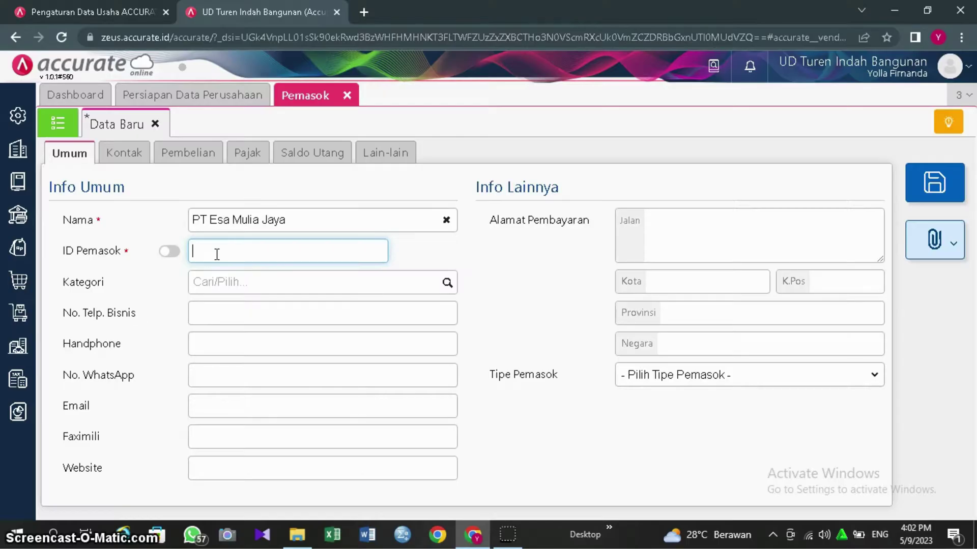
type("S-002")
left_click(448, 283)
left_click(375, 319)
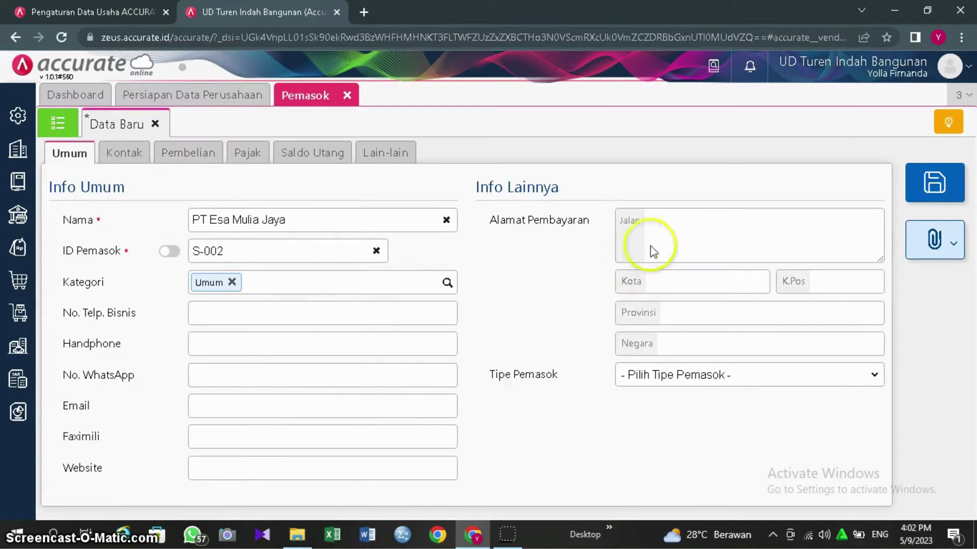
- Fill in the supplier's payment address with its street address, city and postal code
left_click(669, 226)
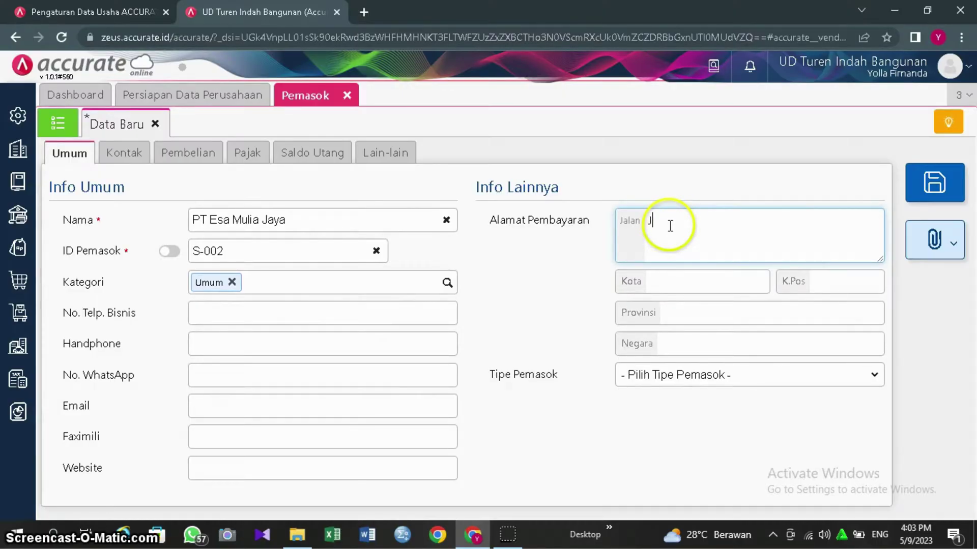
type("Jl.")
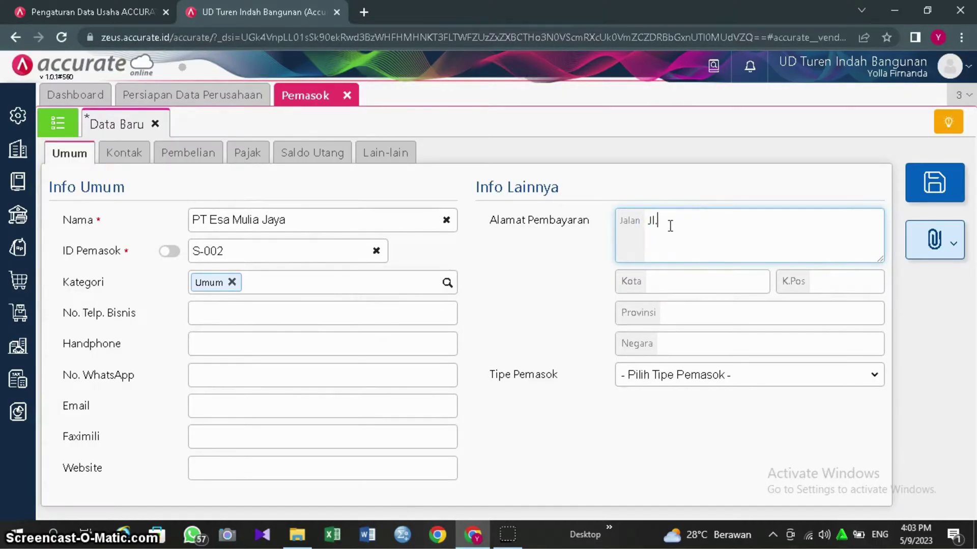
type(" Raya Tambakre")
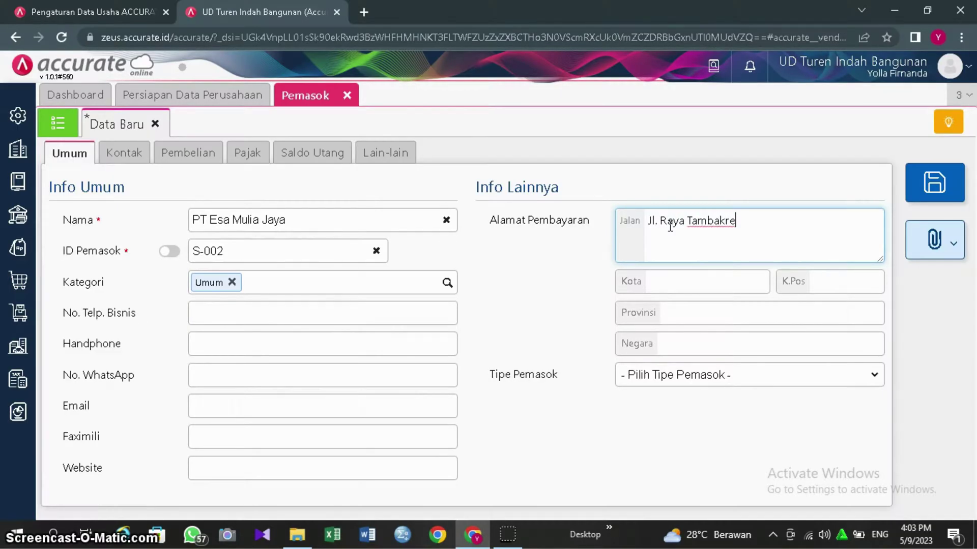
type("jo No.32 Kec.")
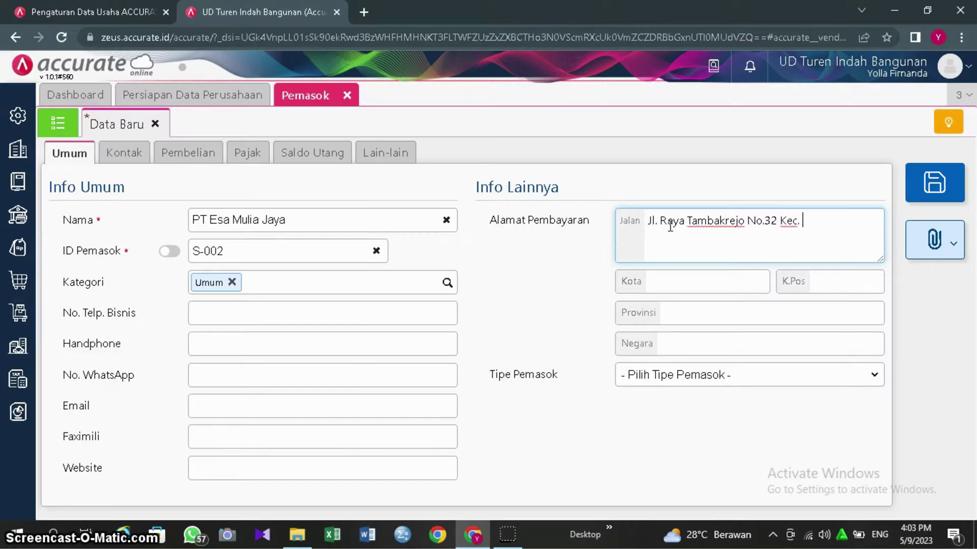
type(" Tajinan")
left_click(659, 255)
left_click(661, 281)
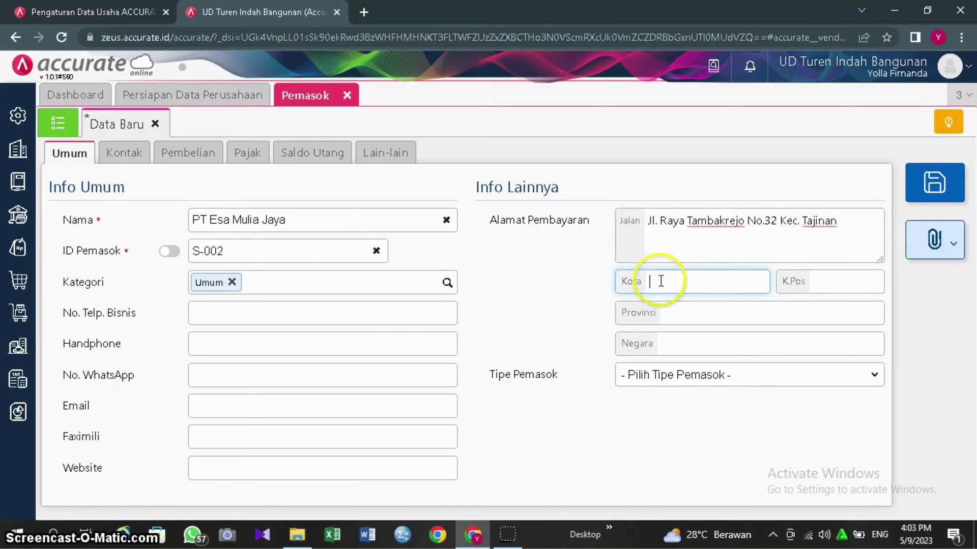
type("Malang")
left_click(814, 281)
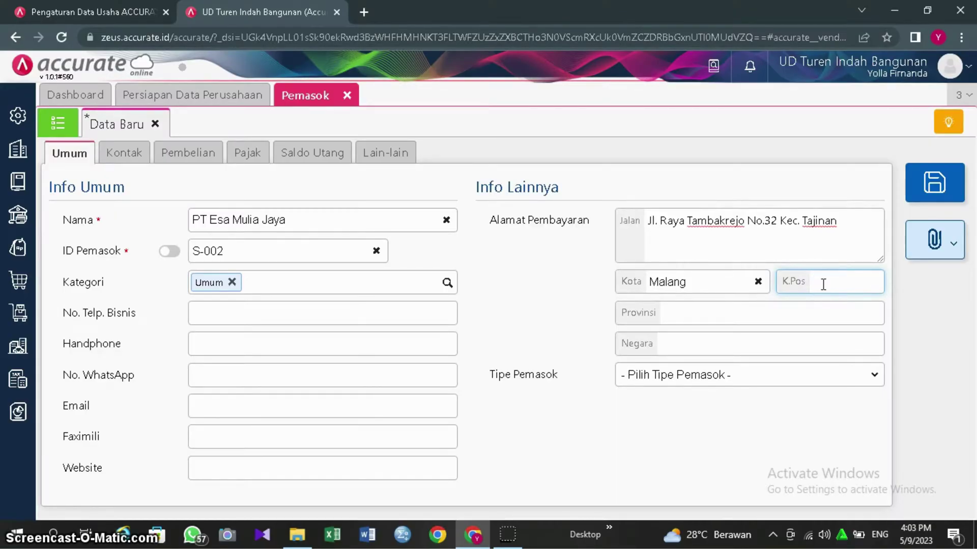
type("65172")
left_click(492, 285)
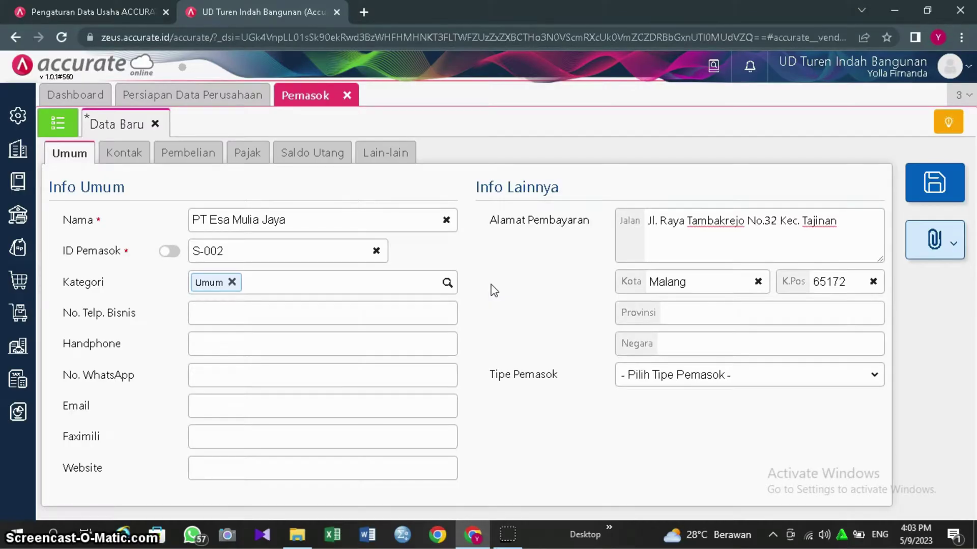
- Replace the supplier's purchase payment terms with net 30
left_click(200, 154)
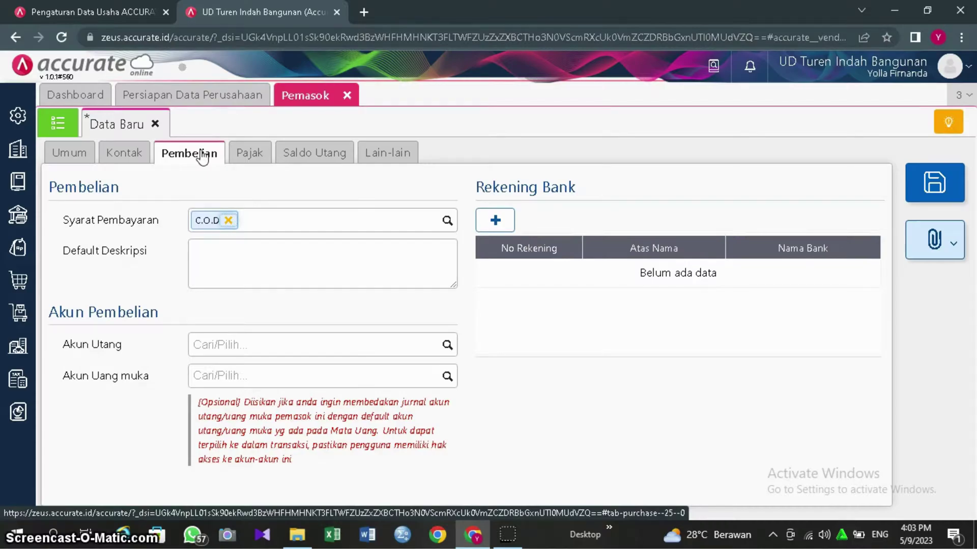
left_click(229, 221)
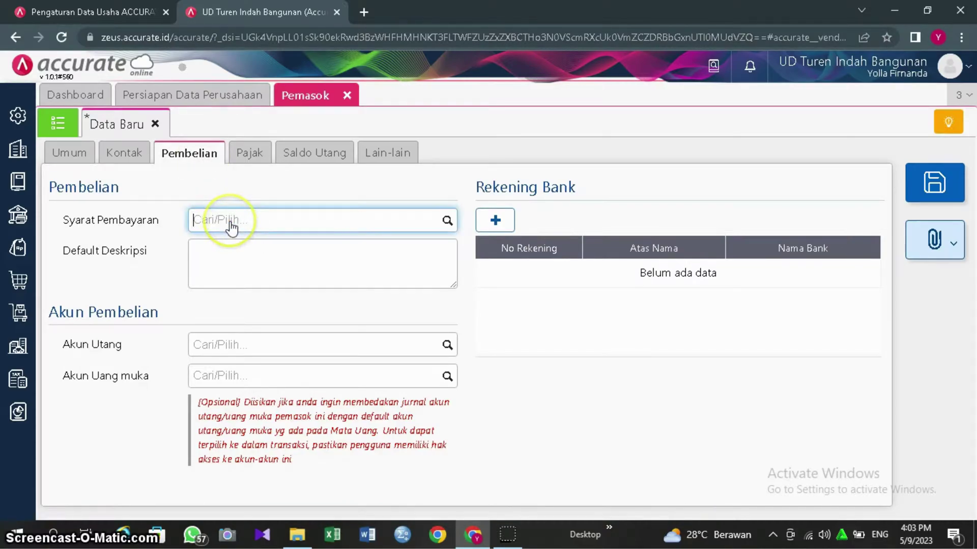
left_click(447, 220)
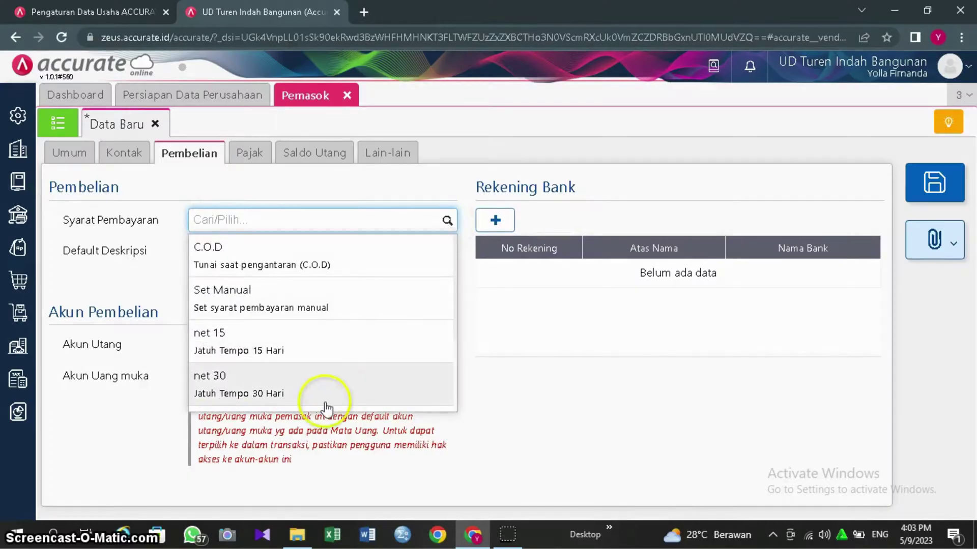
left_click(325, 402)
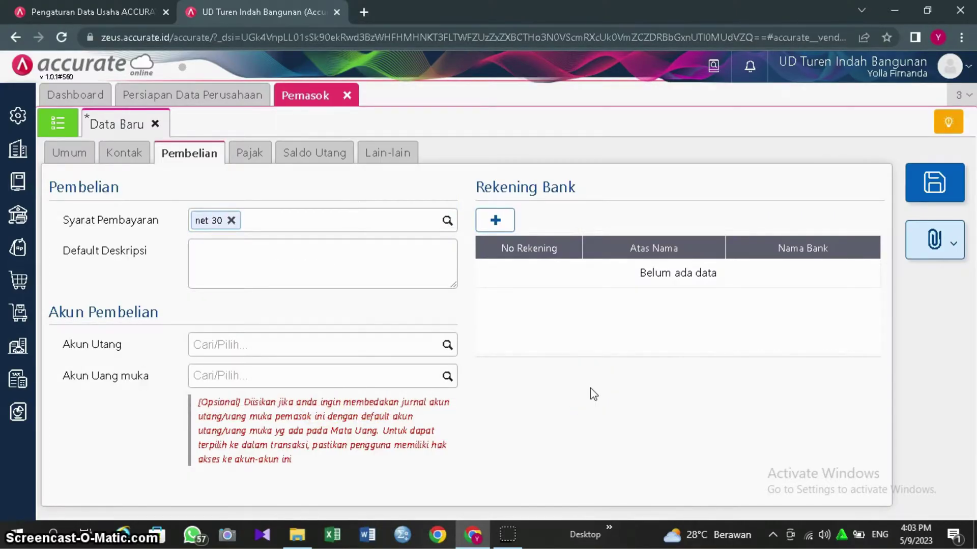
- Start an opening payable entry for the supplier and date it 04/12/2022
left_click(322, 159)
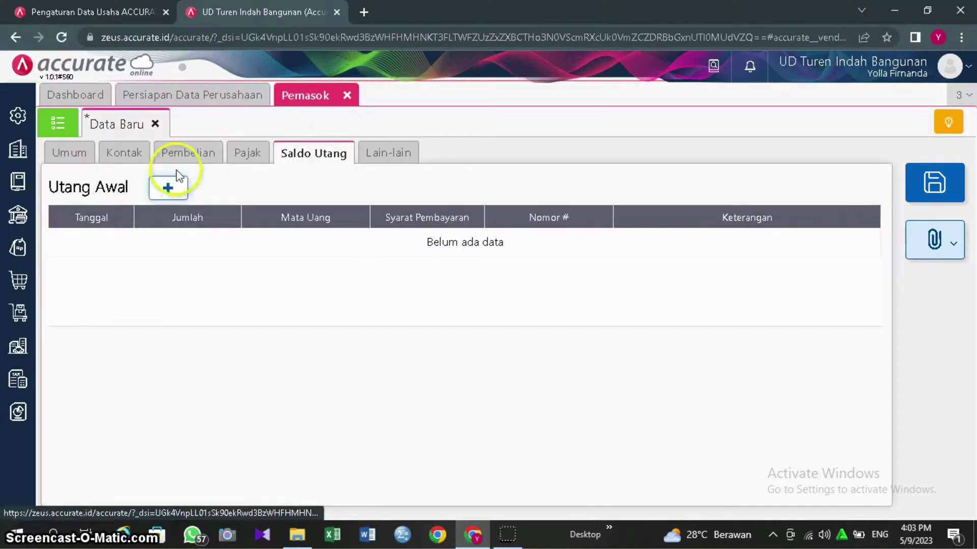
left_click(166, 193)
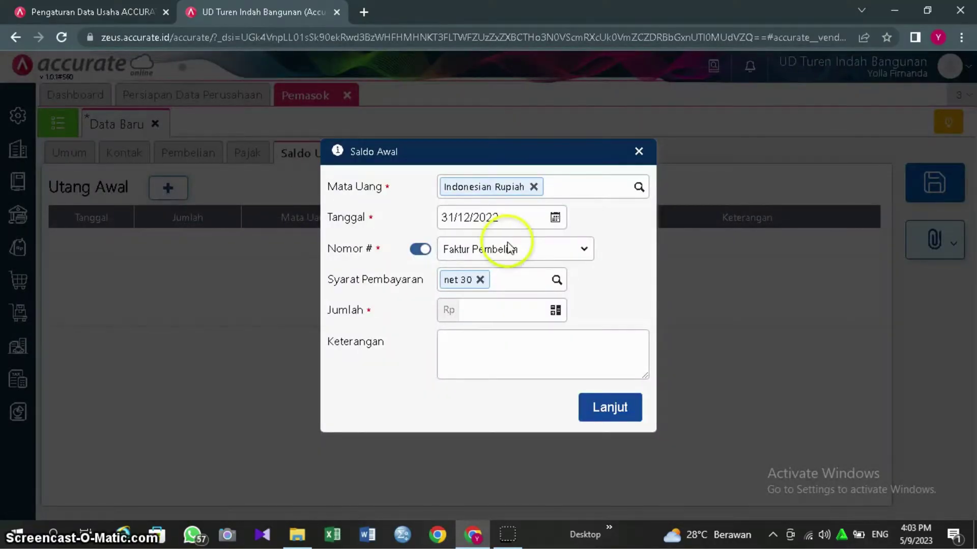
left_click(508, 219)
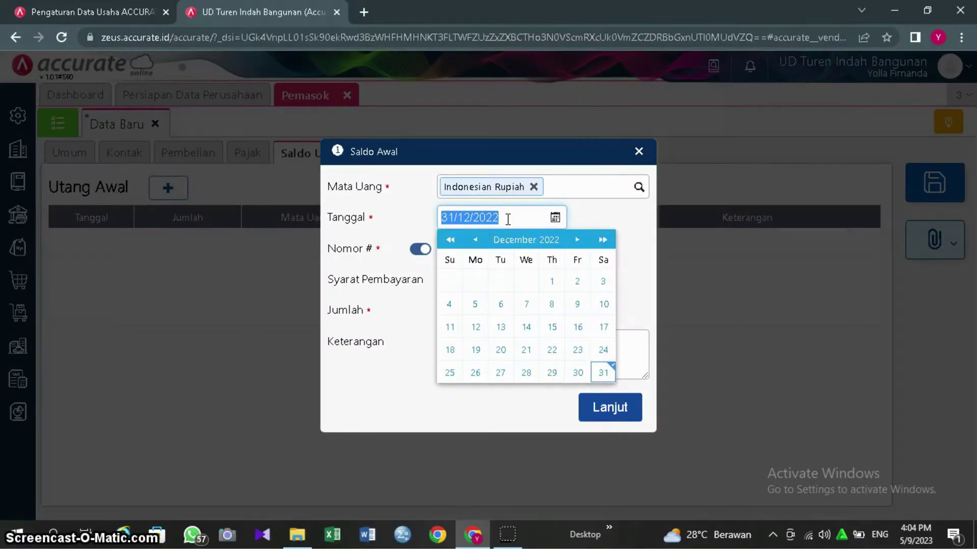
type("04/12/")
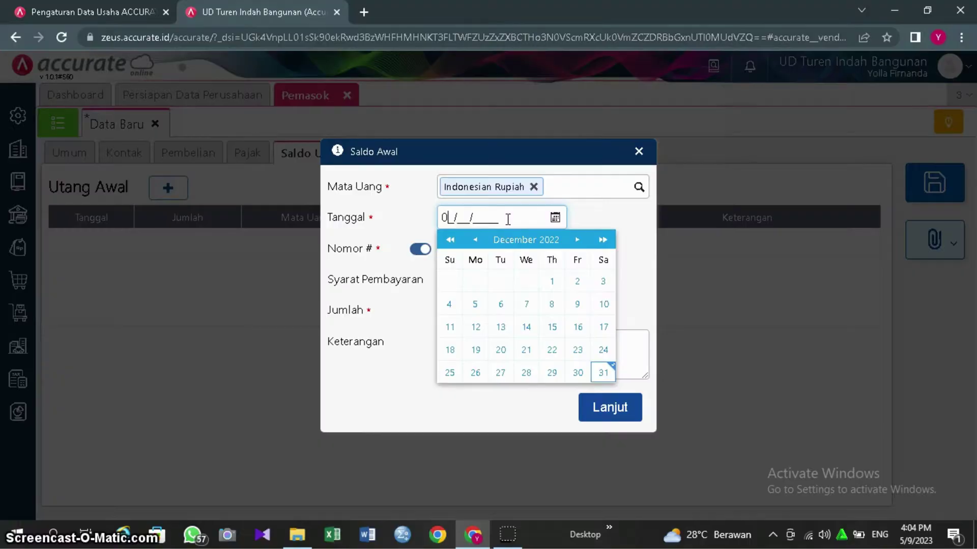
type("2022")
left_click(627, 220)
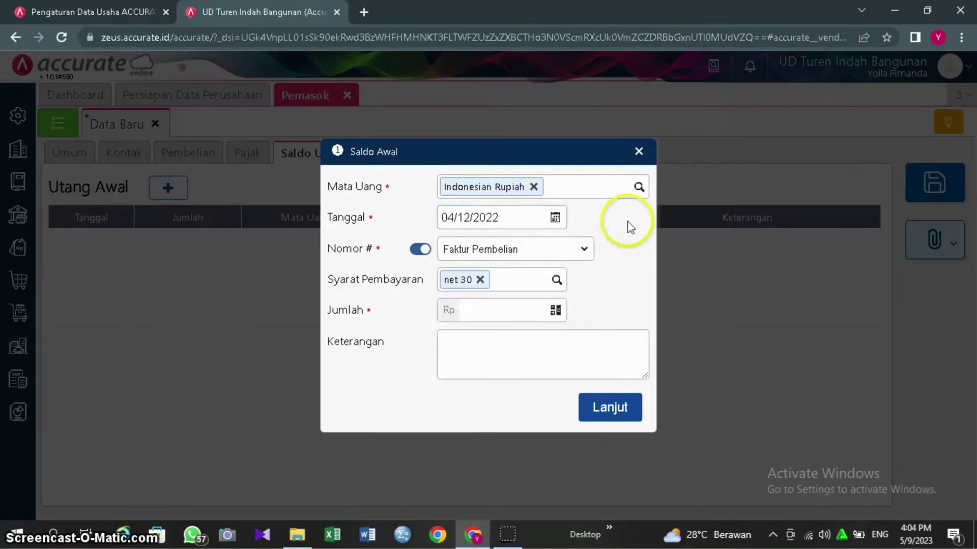
- Turn off the entry's automatic numbering, number it INV/023, set the amount to Rp 18.000.000 and add it to the opening payables
left_click(422, 248)
left_click(469, 255)
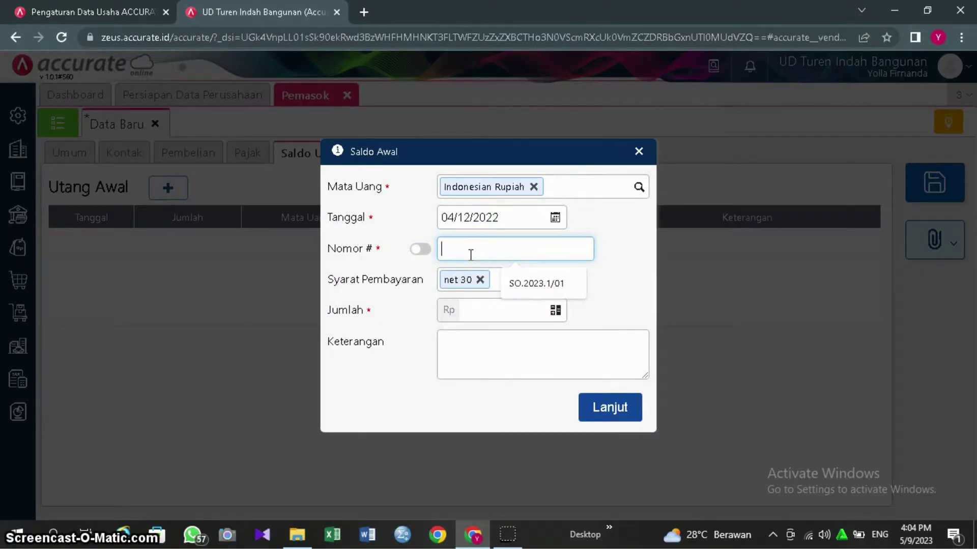
type("INV")
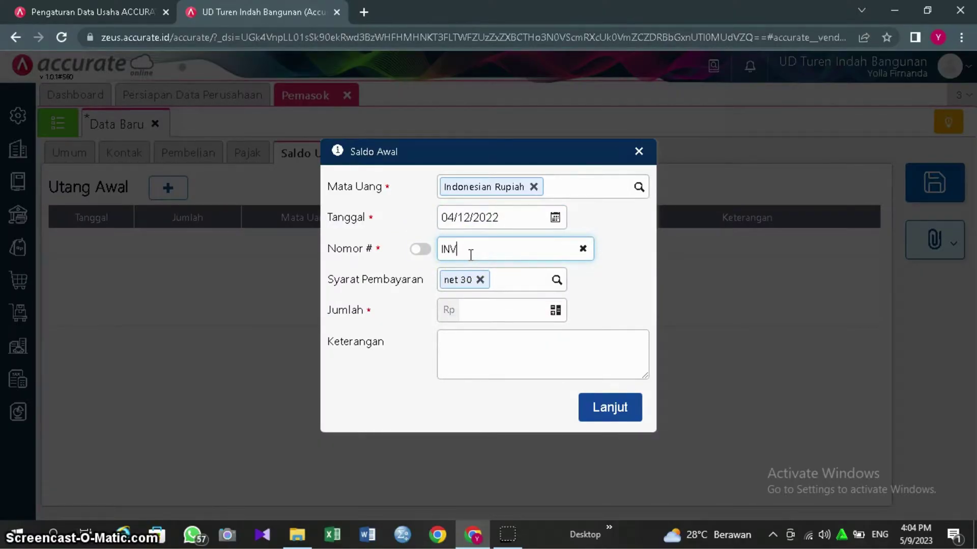
type("/023")
left_click(500, 310)
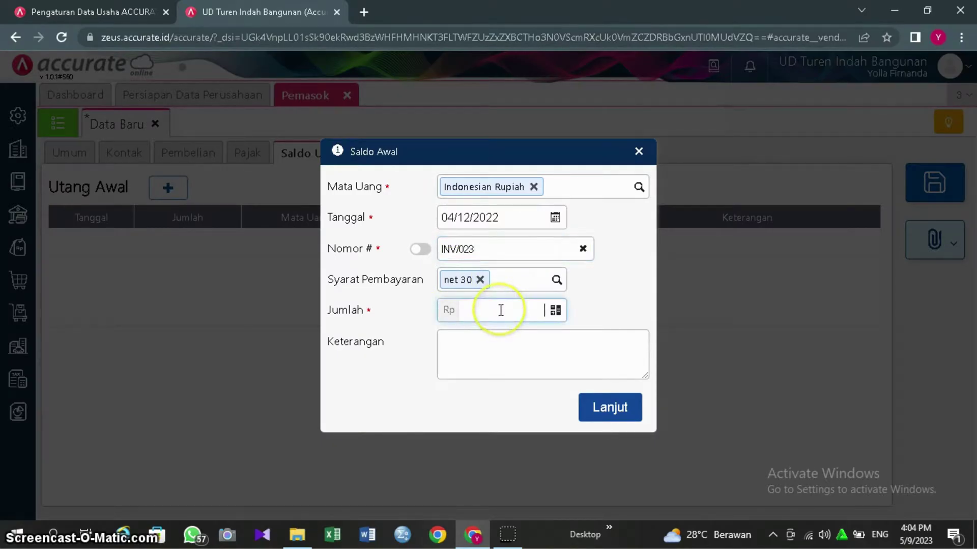
type("18000000")
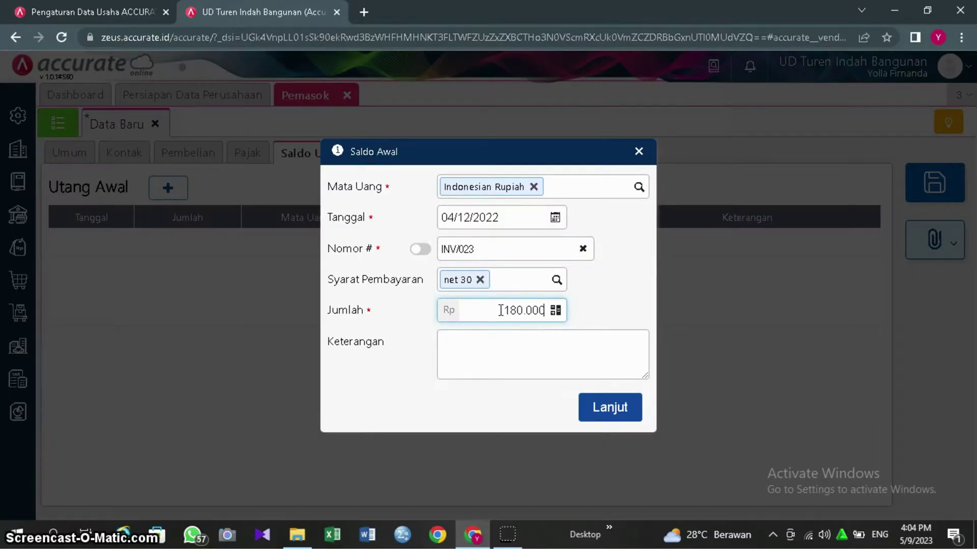
left_click(584, 344)
left_click(610, 409)
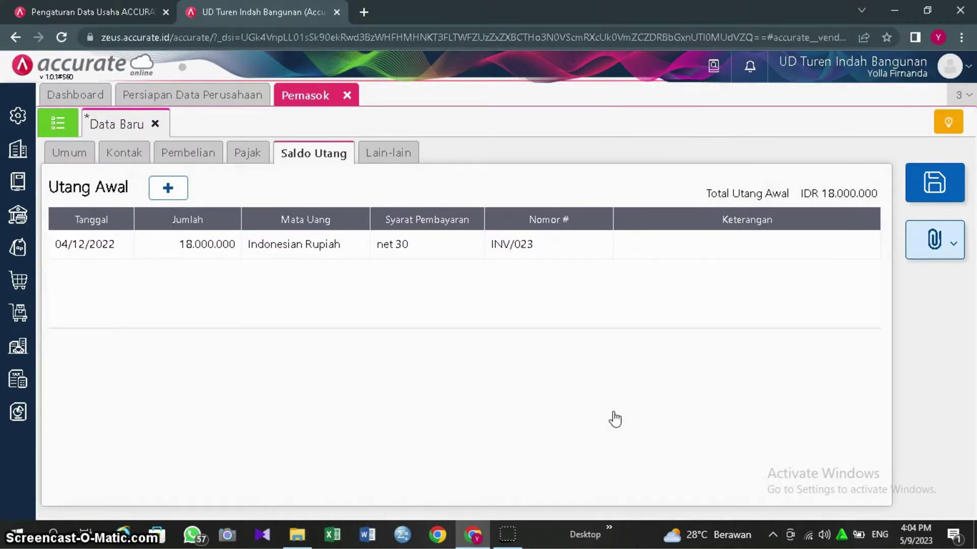
- Start a second opening payable entry for the supplier and date it 20/12/2022
left_click(169, 189)
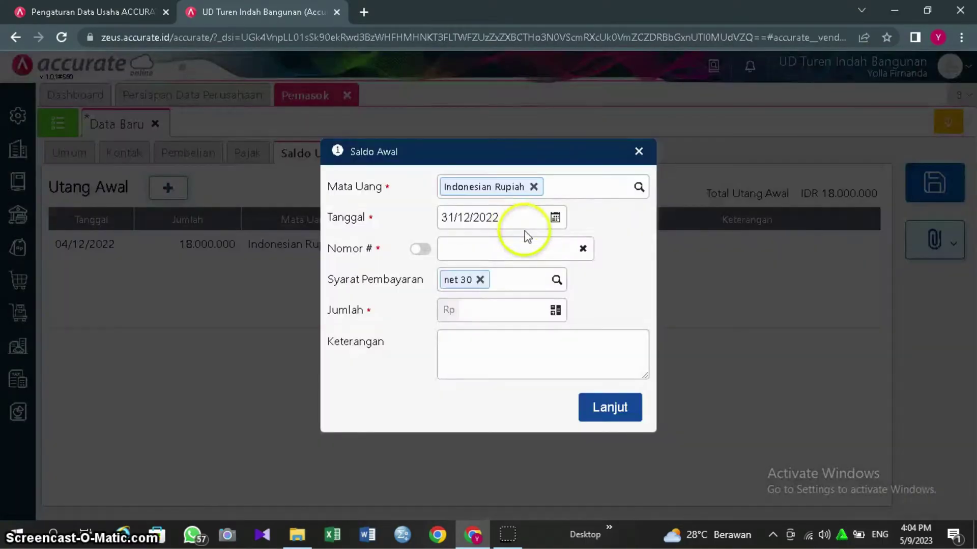
left_click(517, 219)
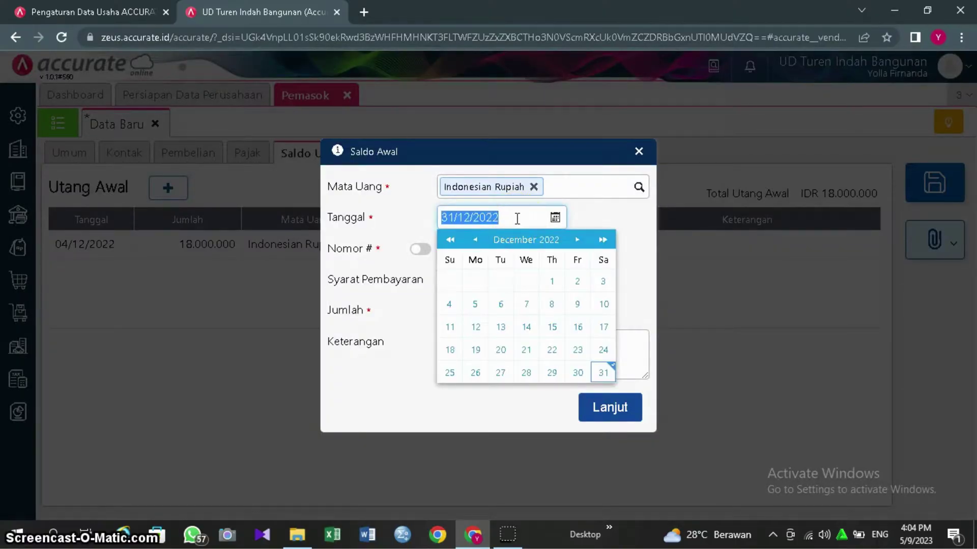
type("20/12/2")
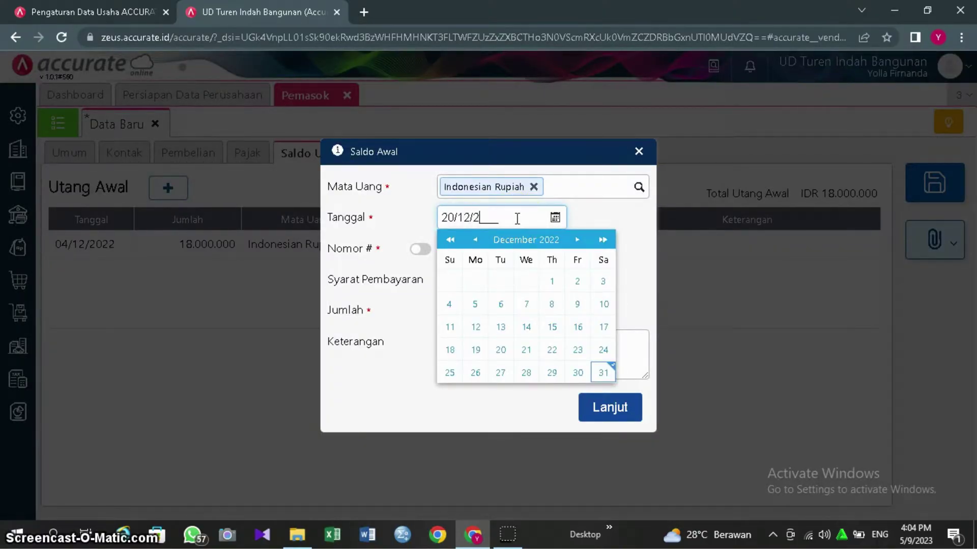
type("022")
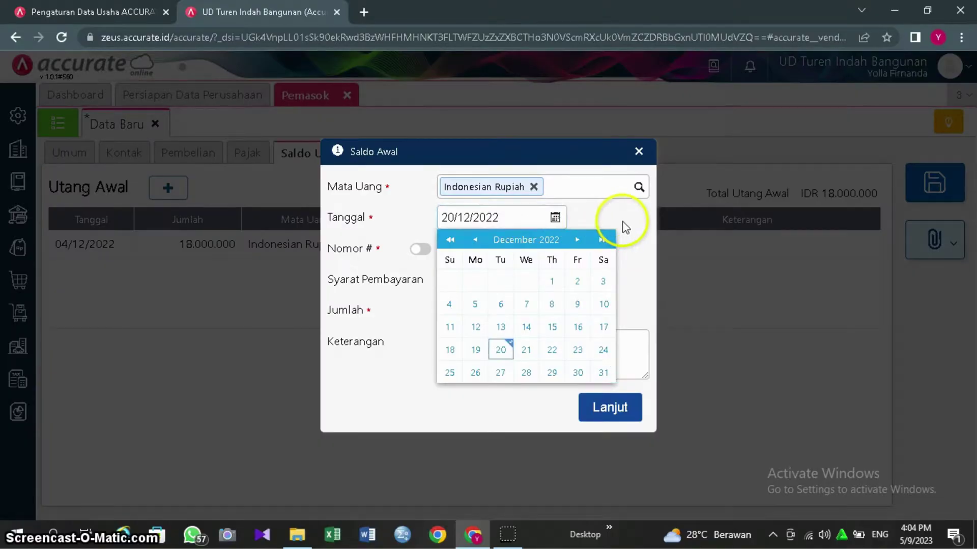
left_click(624, 227)
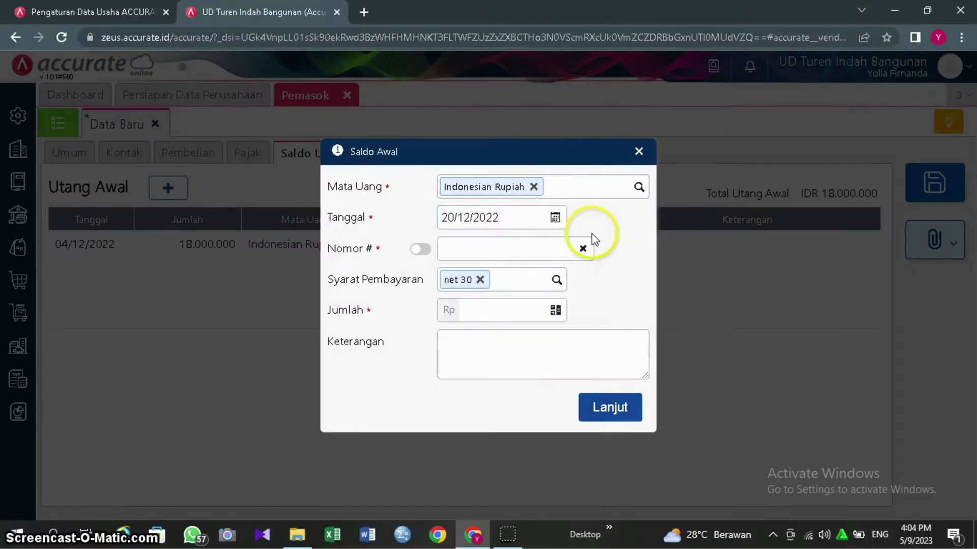
- Number the second entry INV/046 with an amount of Rp 15.000.000, add it and save the supplier
left_click(492, 248)
type("INV/046")
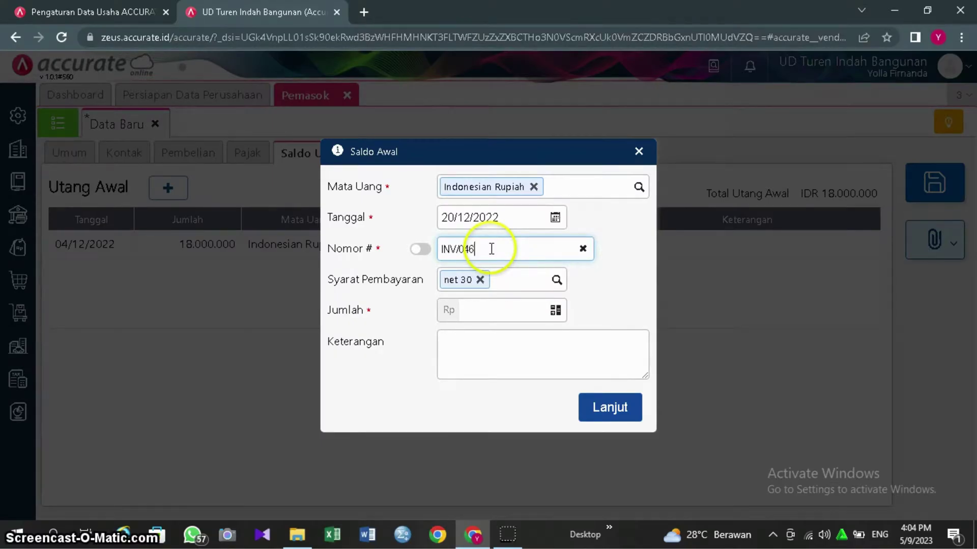
left_click(520, 315)
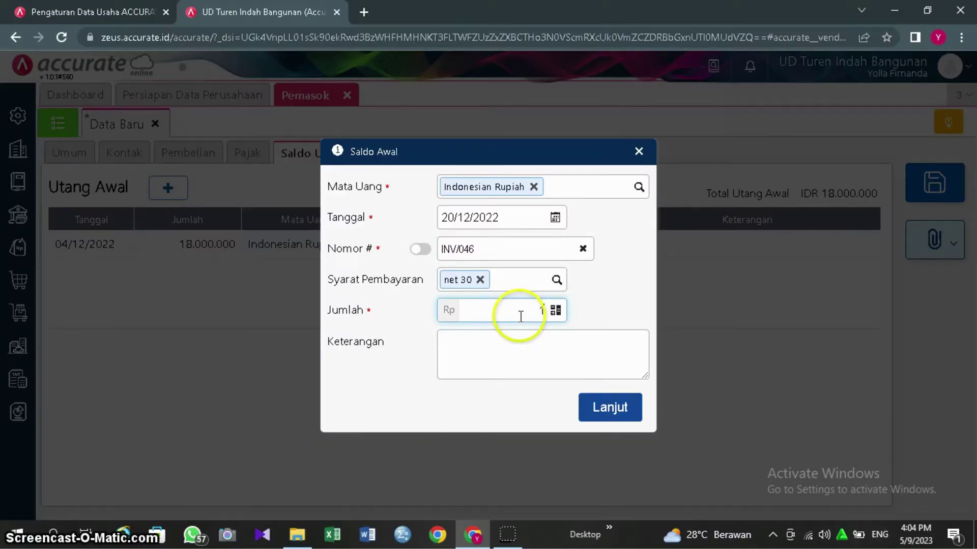
type("15.000.000")
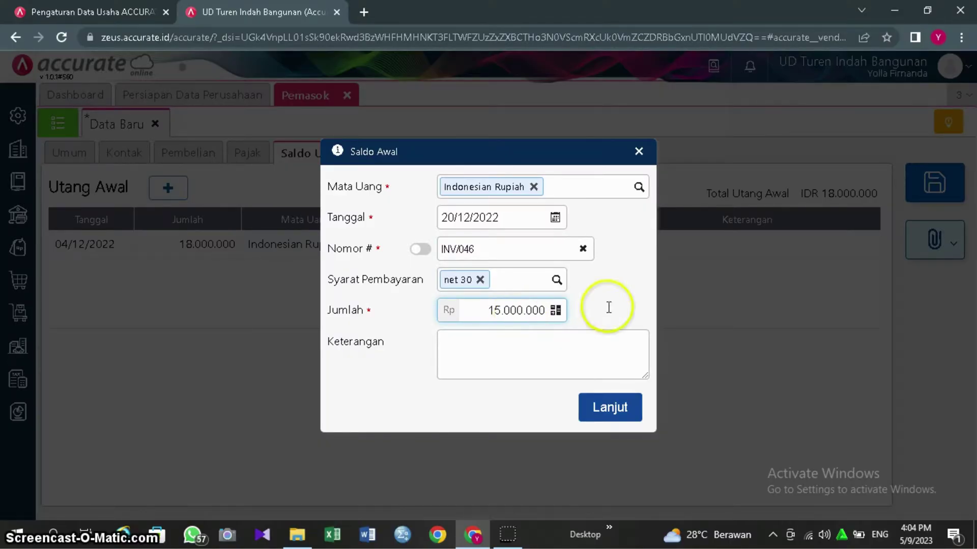
left_click(623, 311)
left_click(607, 408)
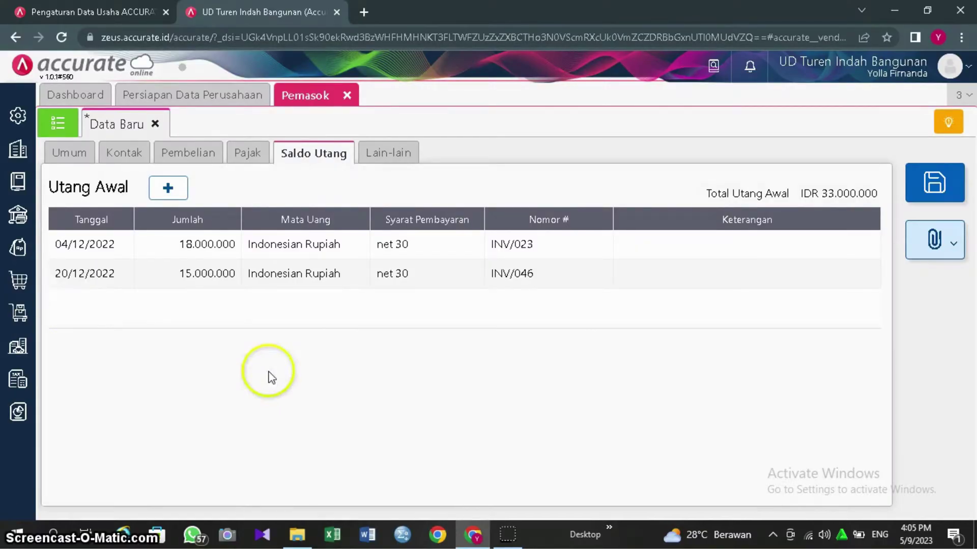
left_click(933, 183)
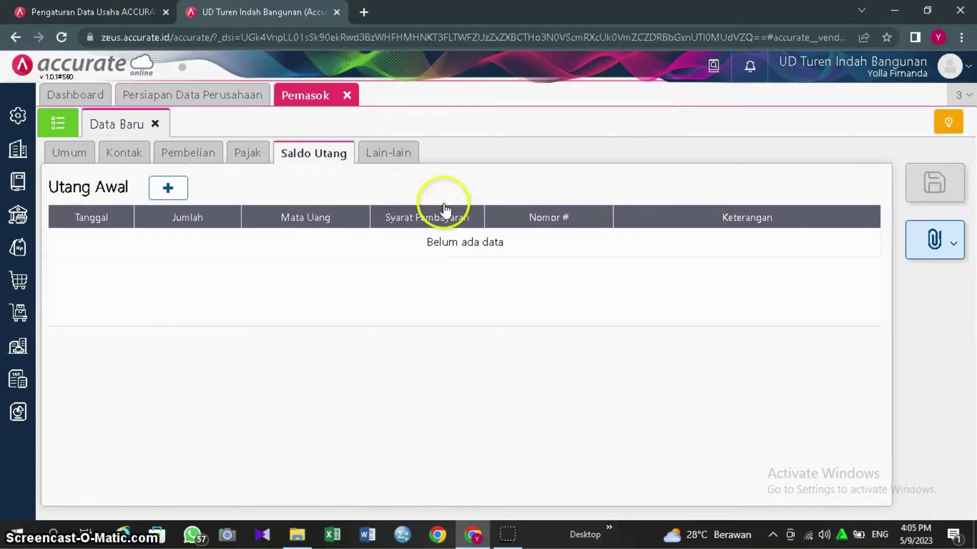
- Open PT Esa Mulia Jaya from the supplier list, delete its record and return to the list
left_click(61, 129)
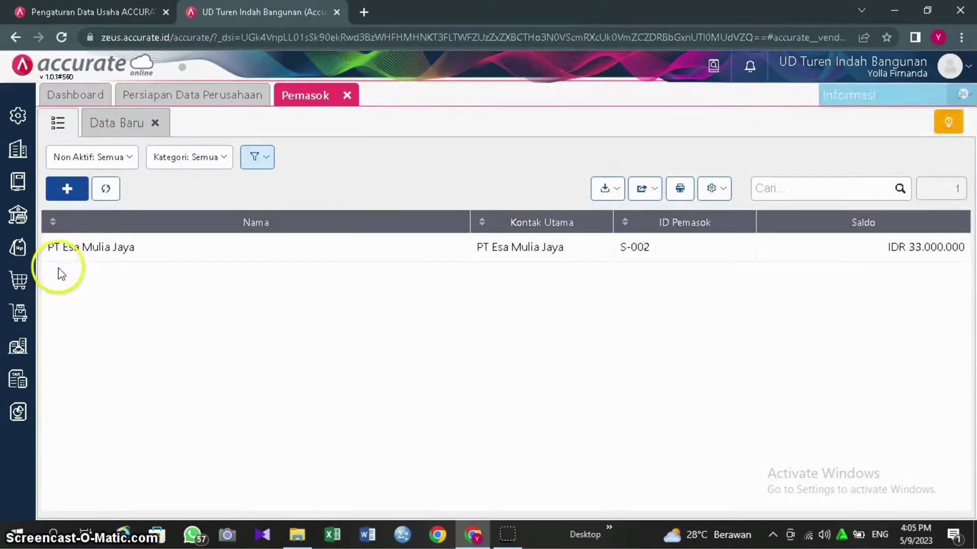
left_click(175, 255)
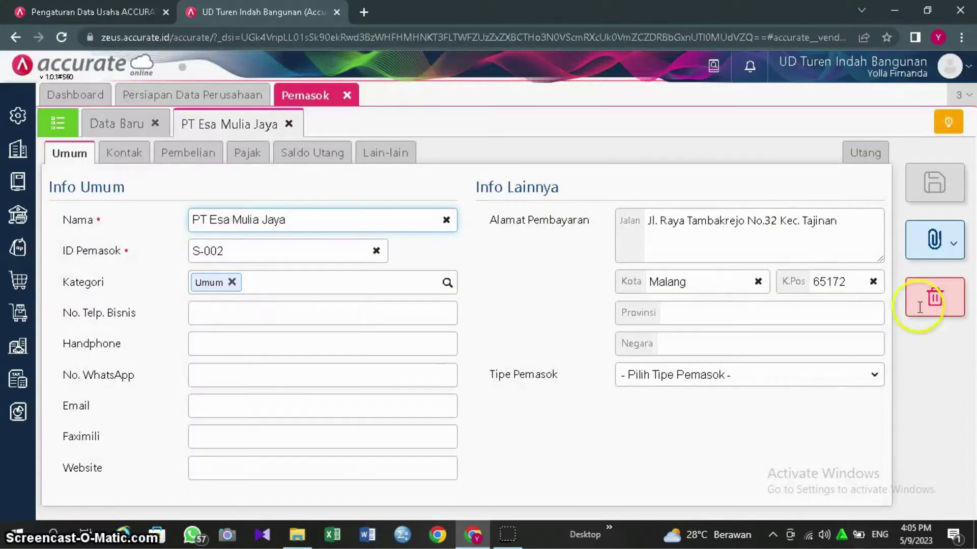
left_click(918, 313)
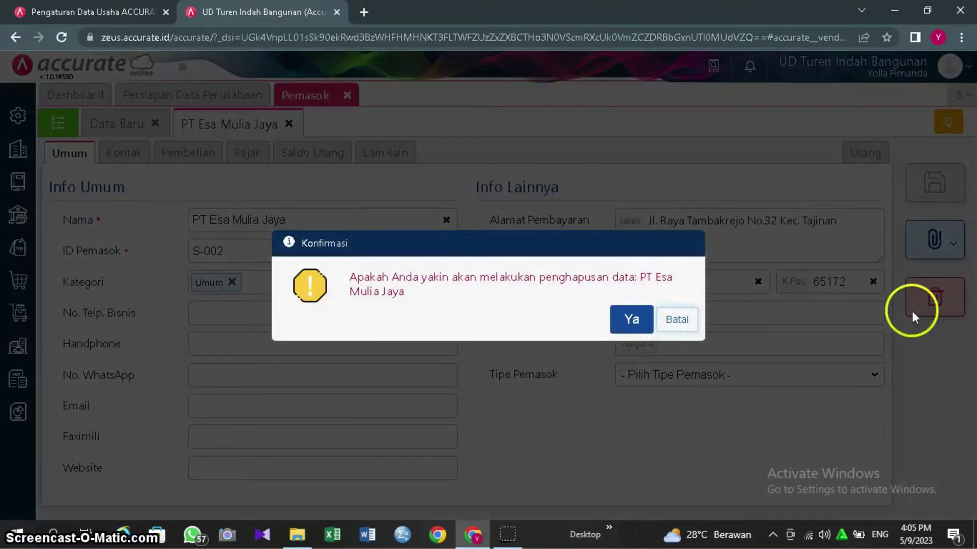
left_click(630, 319)
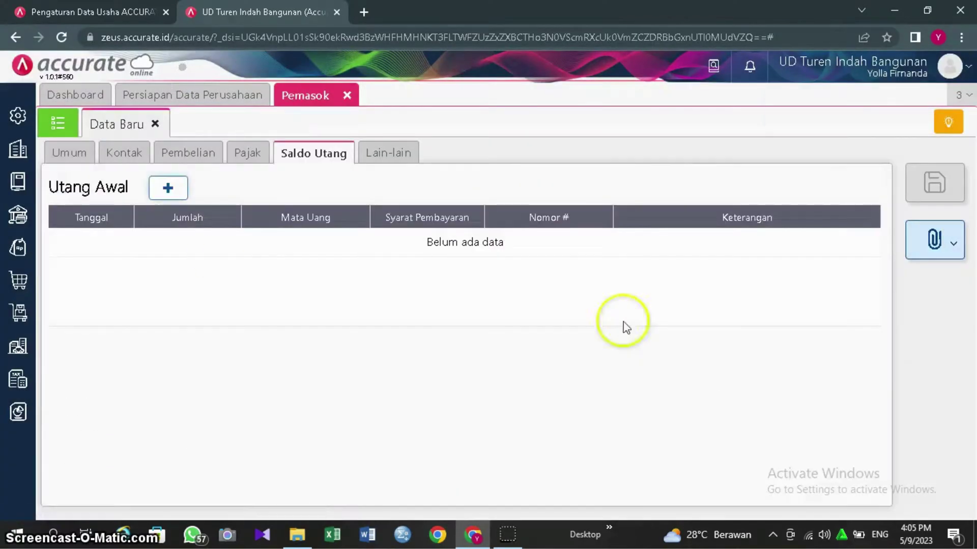
left_click(58, 123)
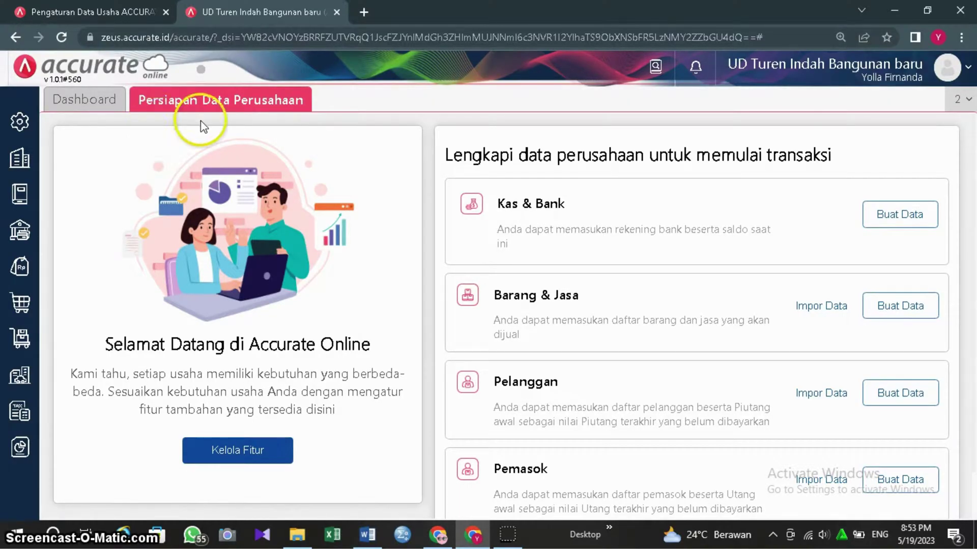
- Open the supplier import page from the supplier list in the Pembelian module
left_click(829, 486)
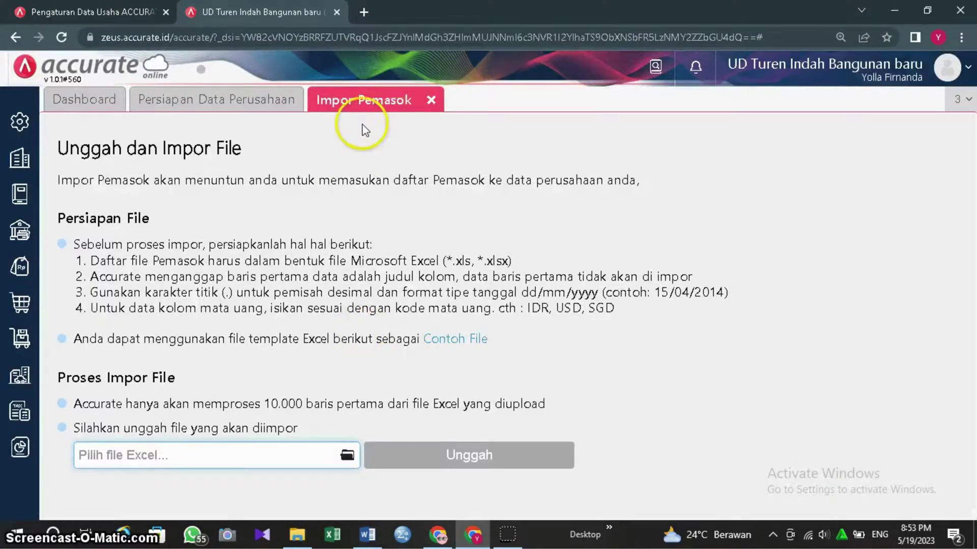
left_click(430, 100)
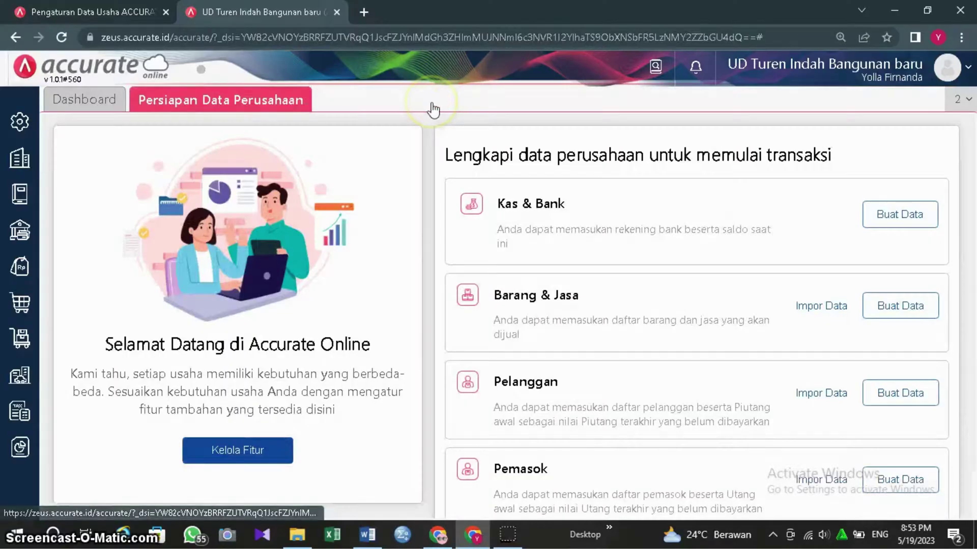
left_click(29, 313)
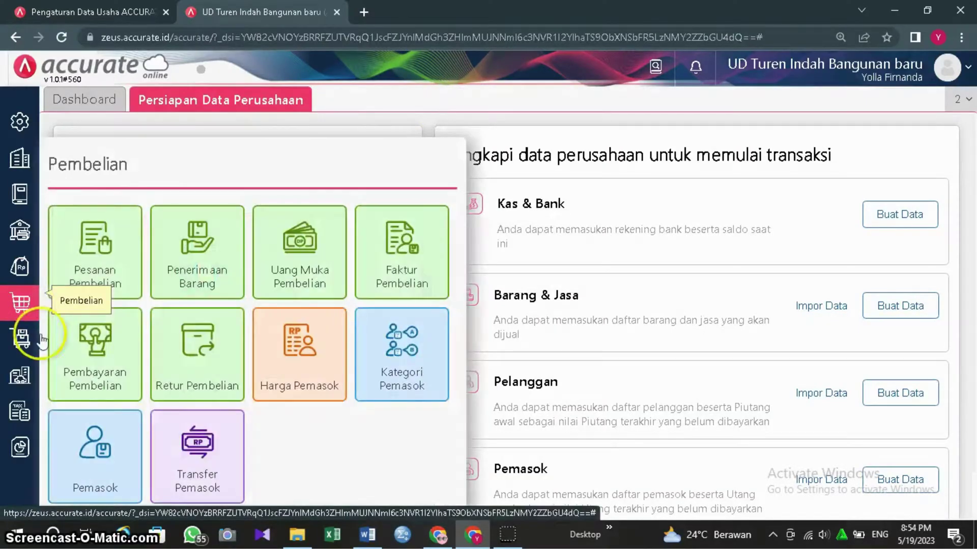
left_click(101, 453)
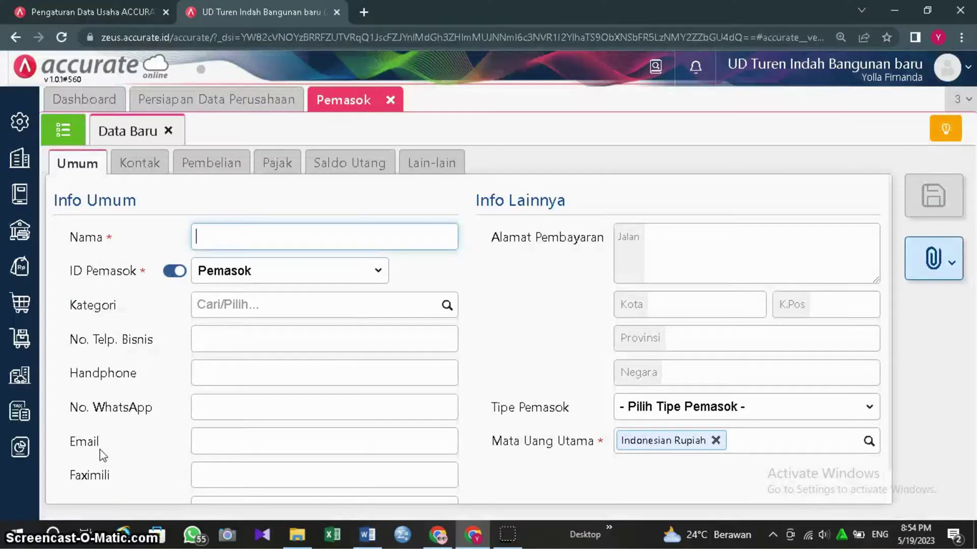
left_click(80, 136)
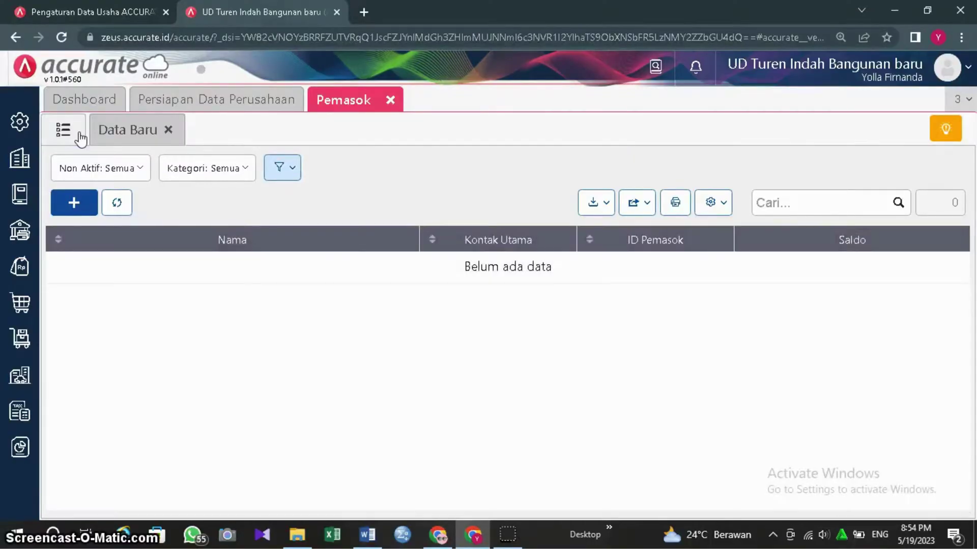
left_click(598, 213)
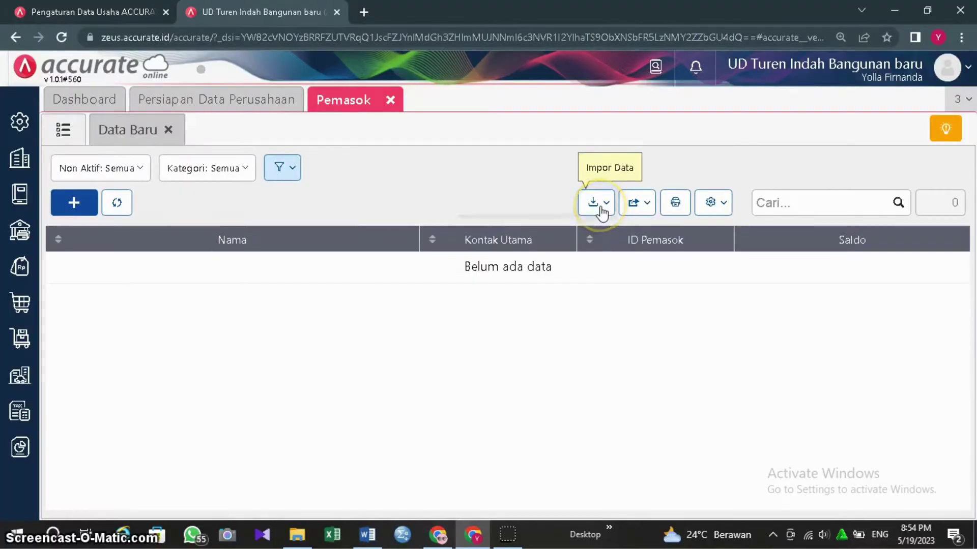
left_click(575, 234)
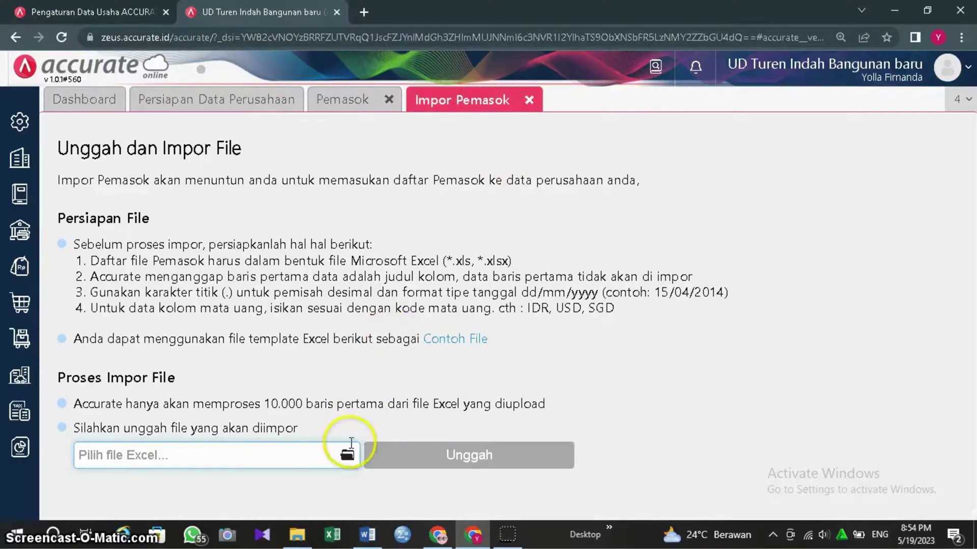
- Choose the Excel file 2. Daftar Pemasok UD Turen Indah Bangunan as the supplier list to import
left_click(347, 459)
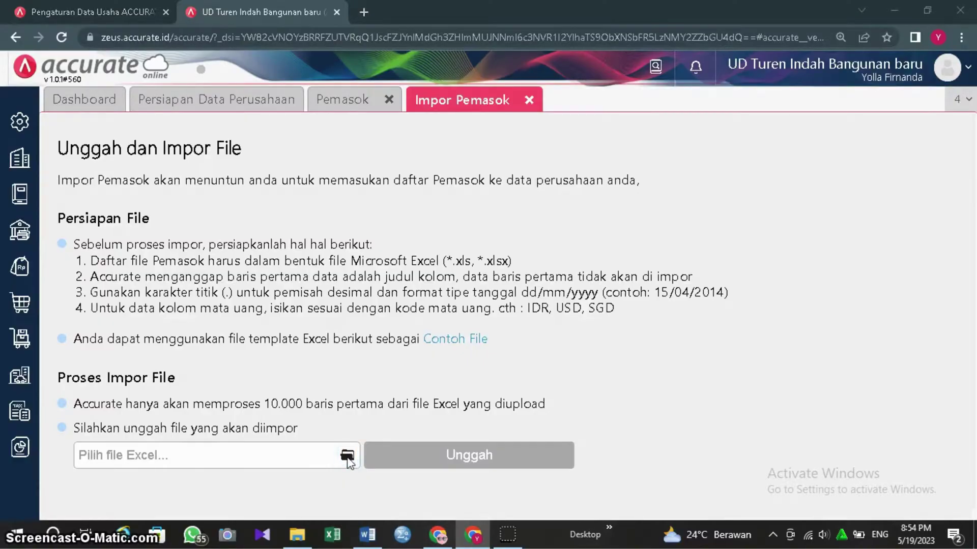
left_click(365, 335)
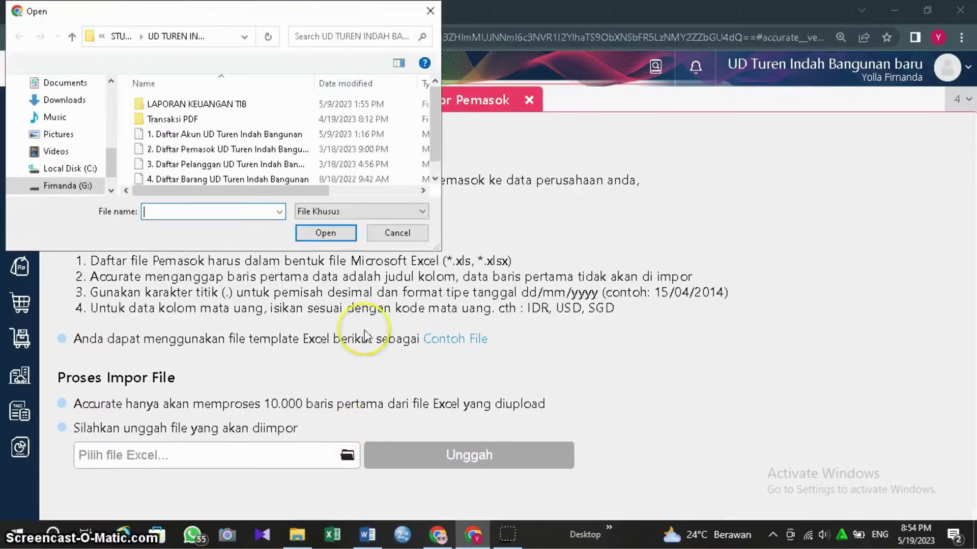
left_click(279, 149)
left_click(319, 231)
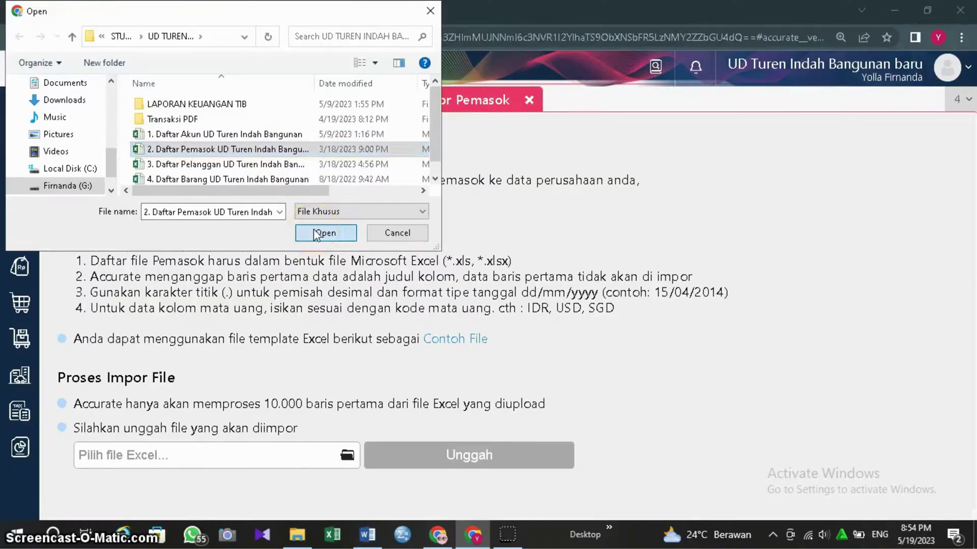
- Upload the chosen supplier file and accept the proposed column mapping for the supplier import
left_click(390, 405)
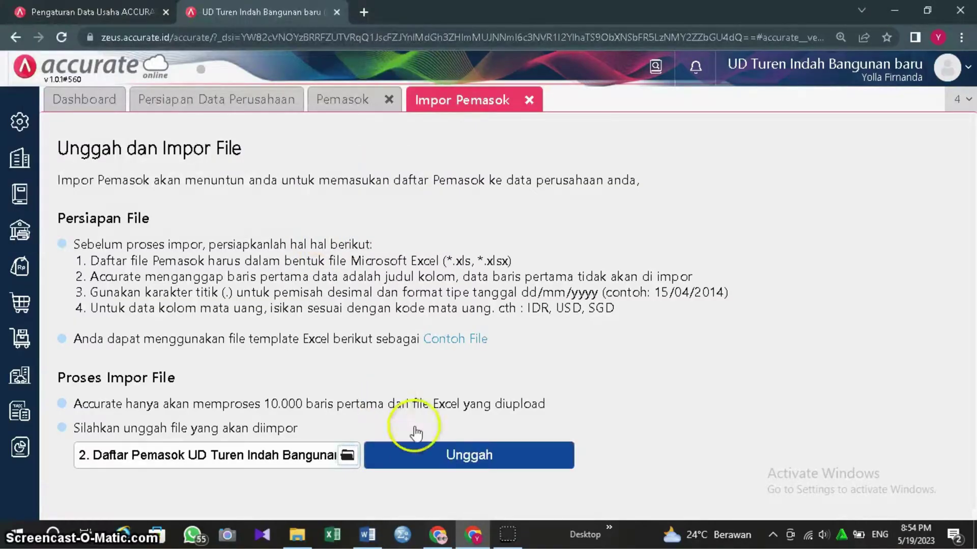
left_click(461, 460)
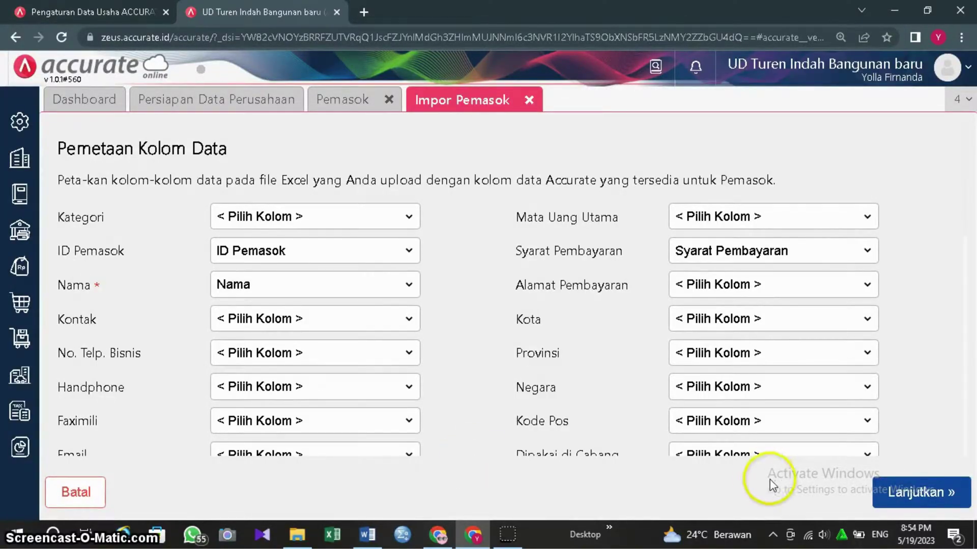
left_click(903, 492)
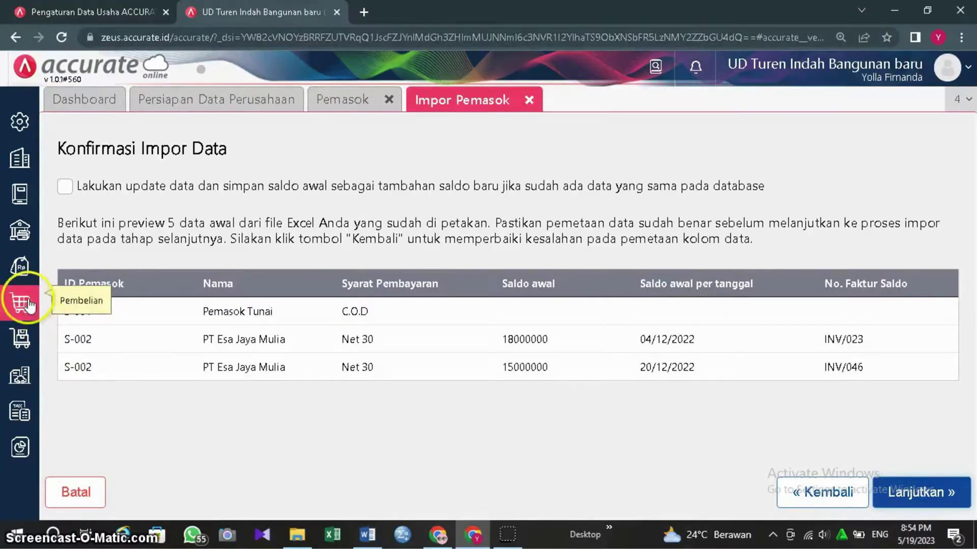
- Enable updating existing data with opening balances added as new balances, run the supplier import and close its result
left_click(66, 189)
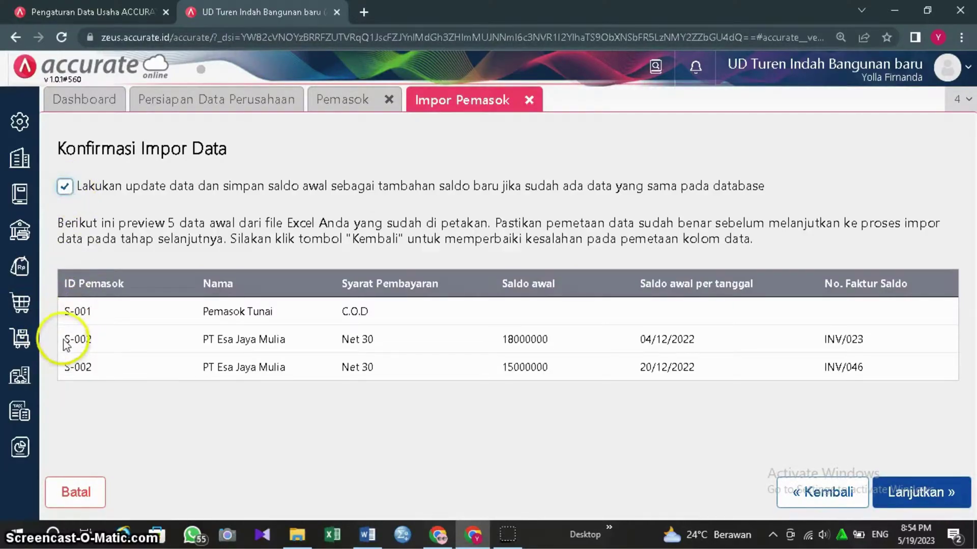
left_click_drag(30, 338, 240, 375)
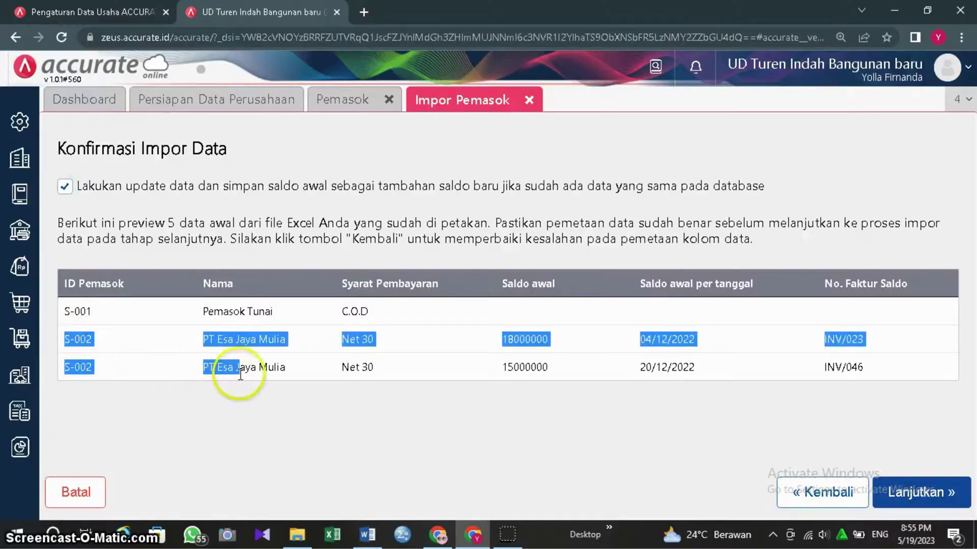
left_click(59, 344)
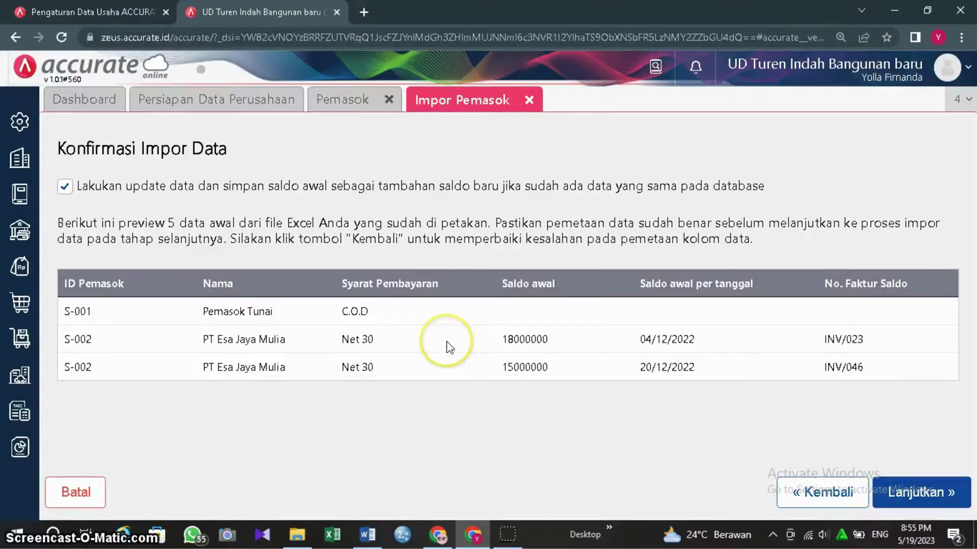
left_click(925, 494)
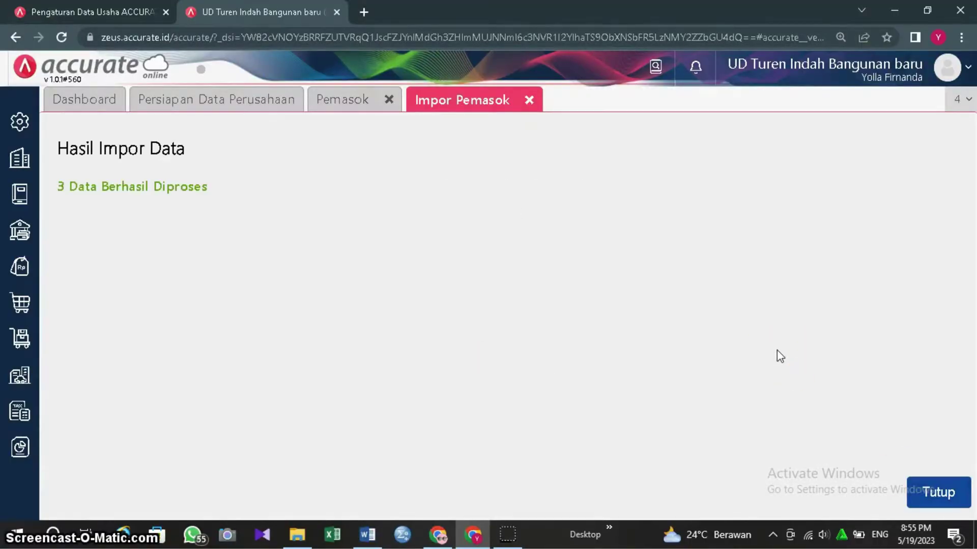
left_click(929, 493)
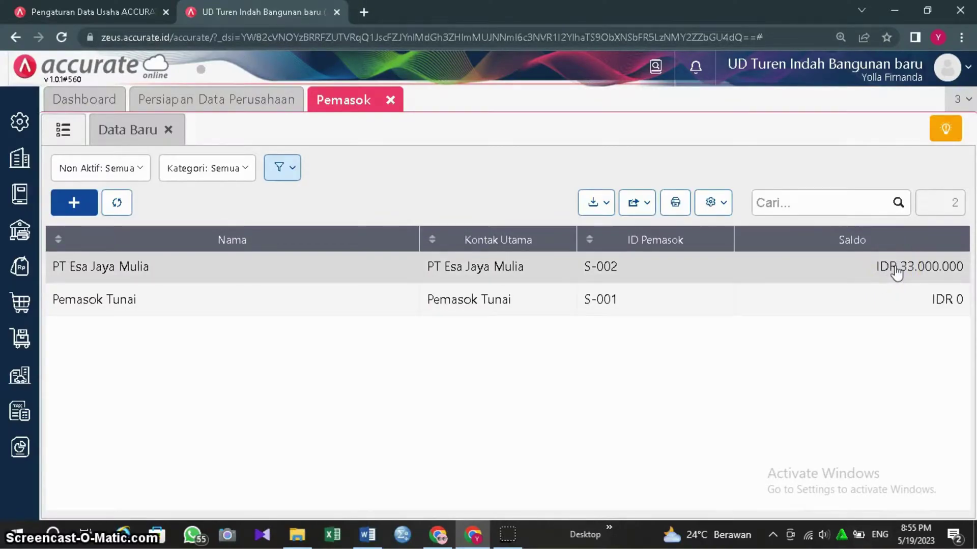
- Check the opening payable entries in the record of supplier PT Esa Jaya Mulia and close it
left_click(847, 277)
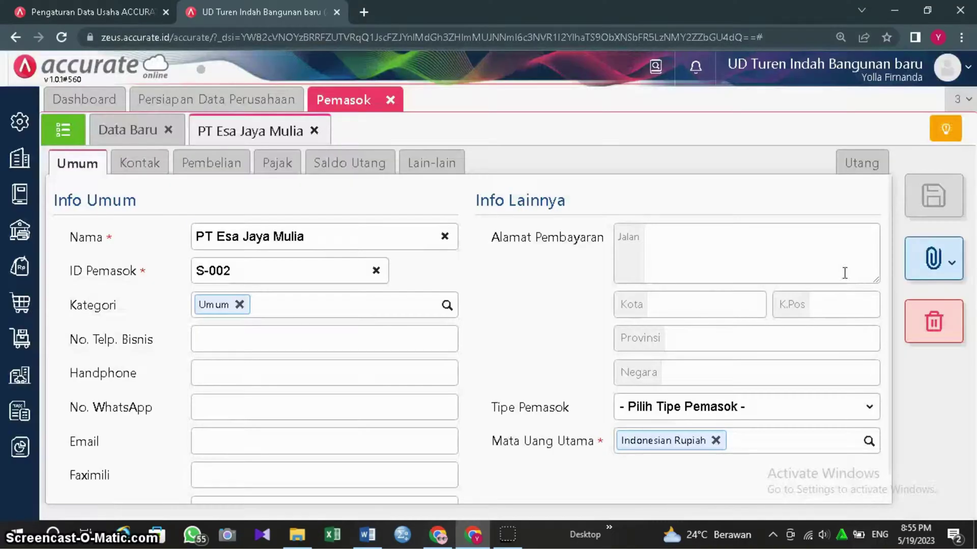
left_click(372, 173)
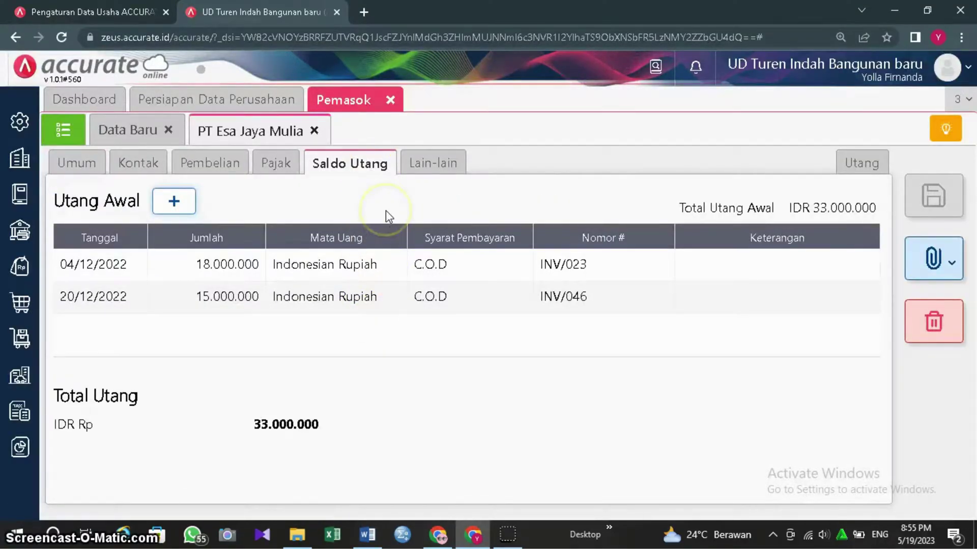
left_click(314, 131)
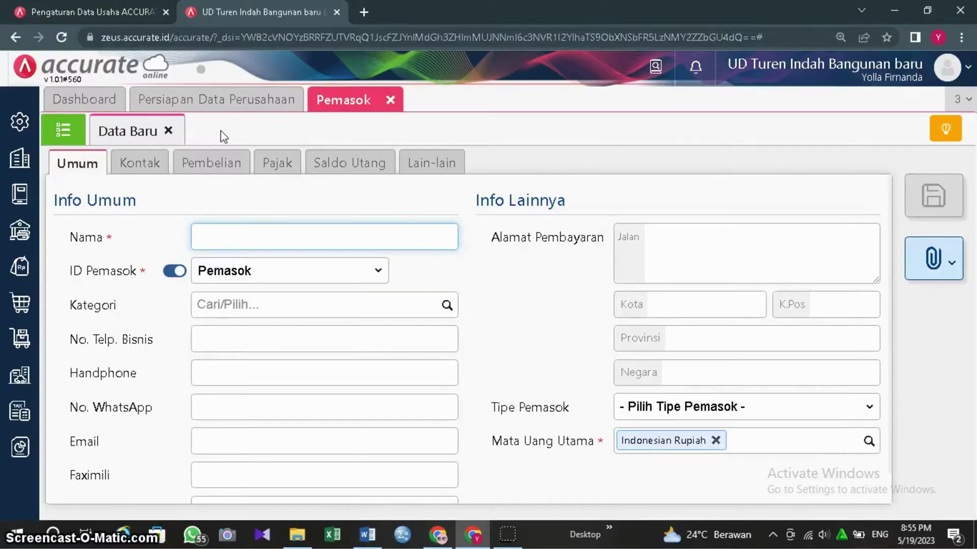
left_click(323, 345)
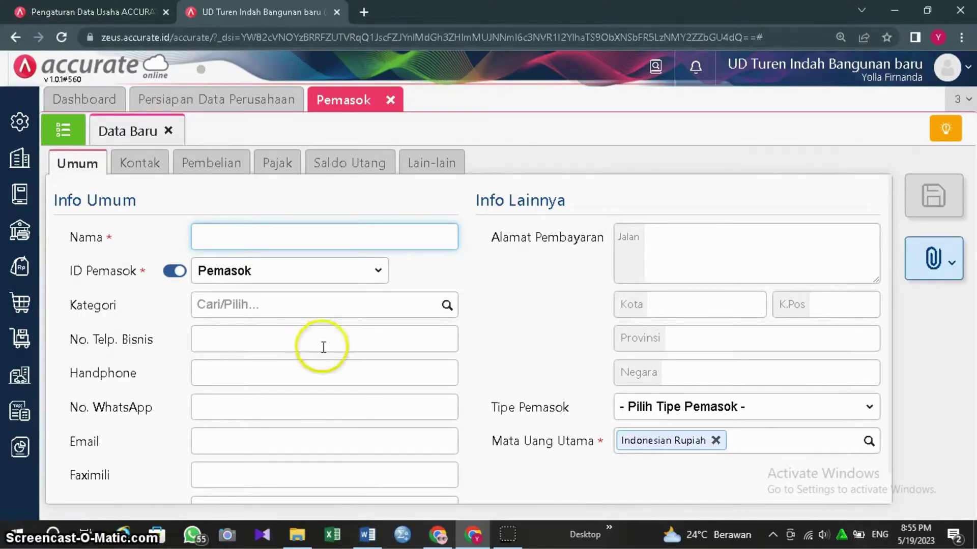
left_click(508, 532)
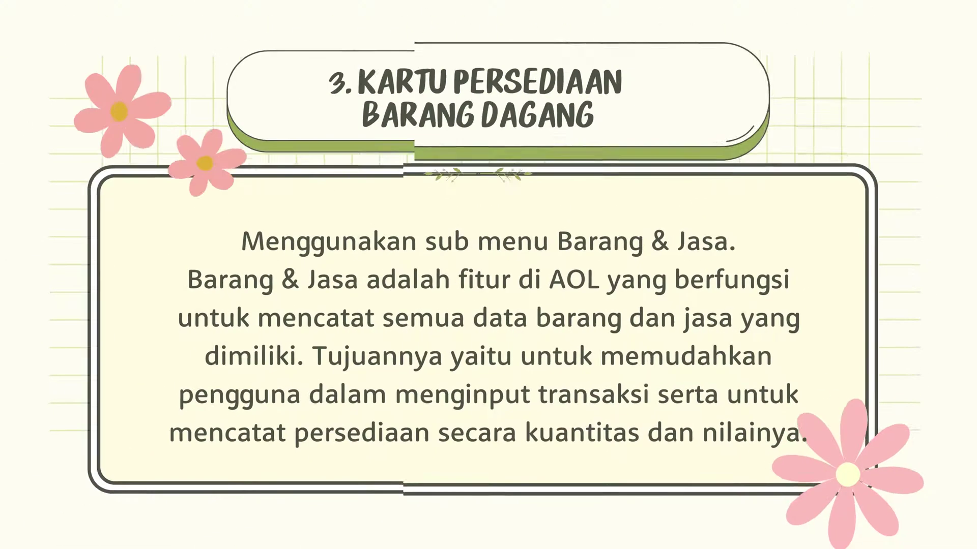
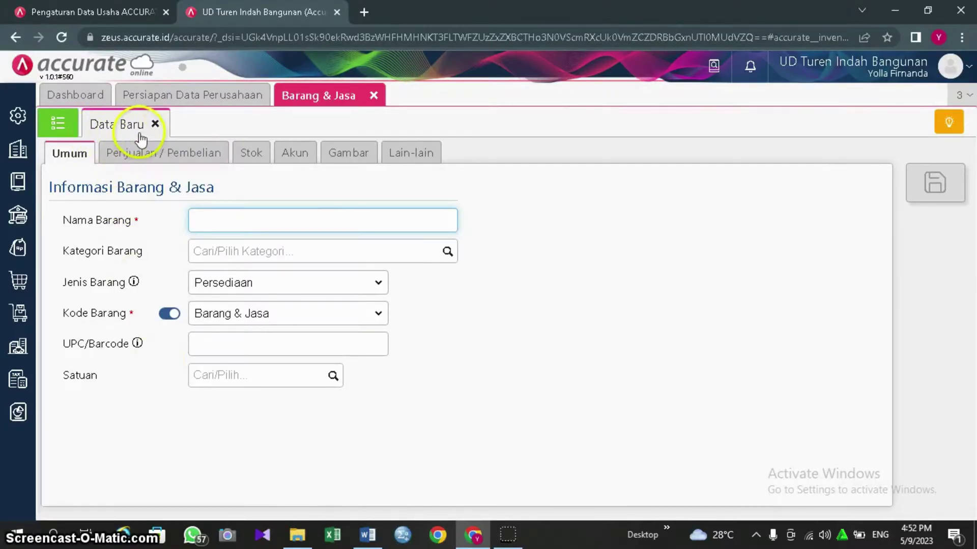
- Name the new item Semen Singa Merah, with category Umum and item type Persediaan
left_click(218, 220)
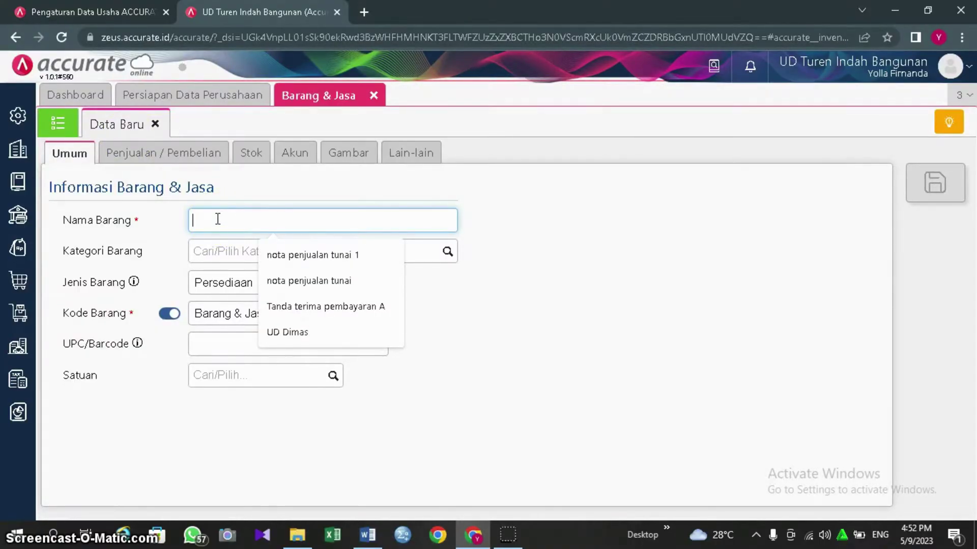
type("S")
type("emb")
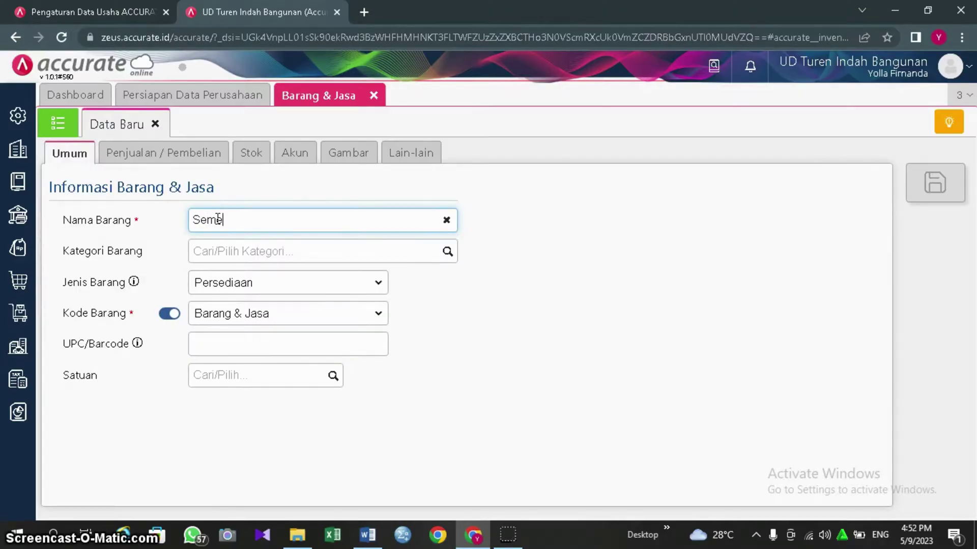
type("n Singa Merah")
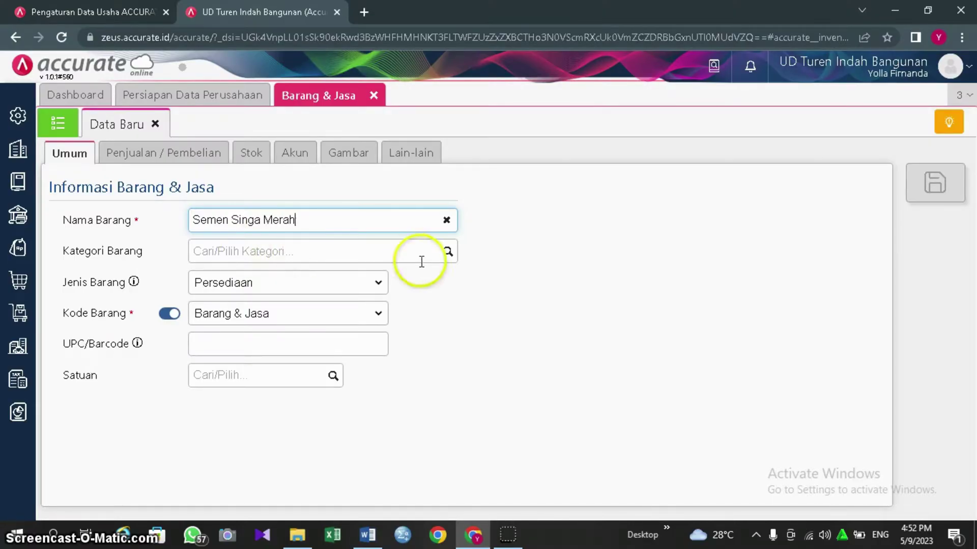
left_click(452, 255)
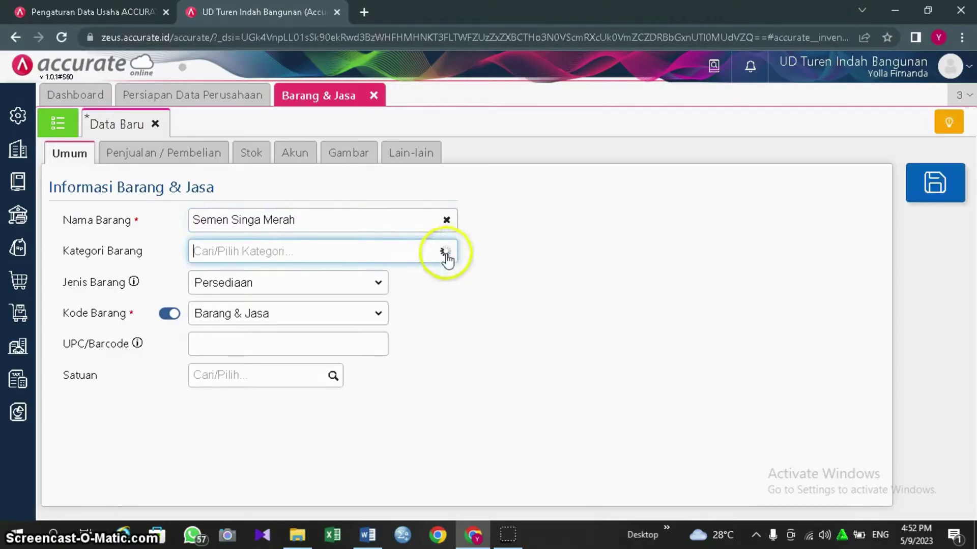
left_click(365, 279)
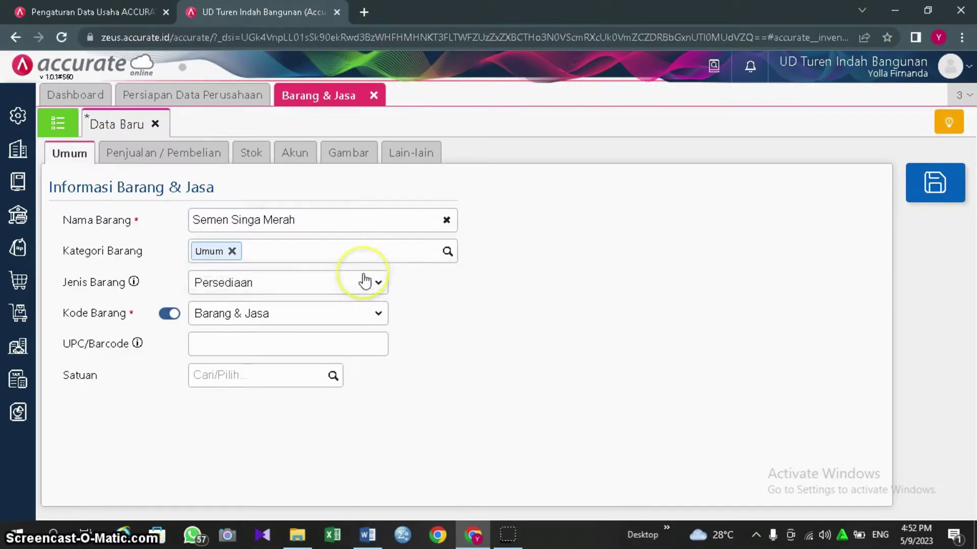
left_click(309, 287)
left_click(308, 286)
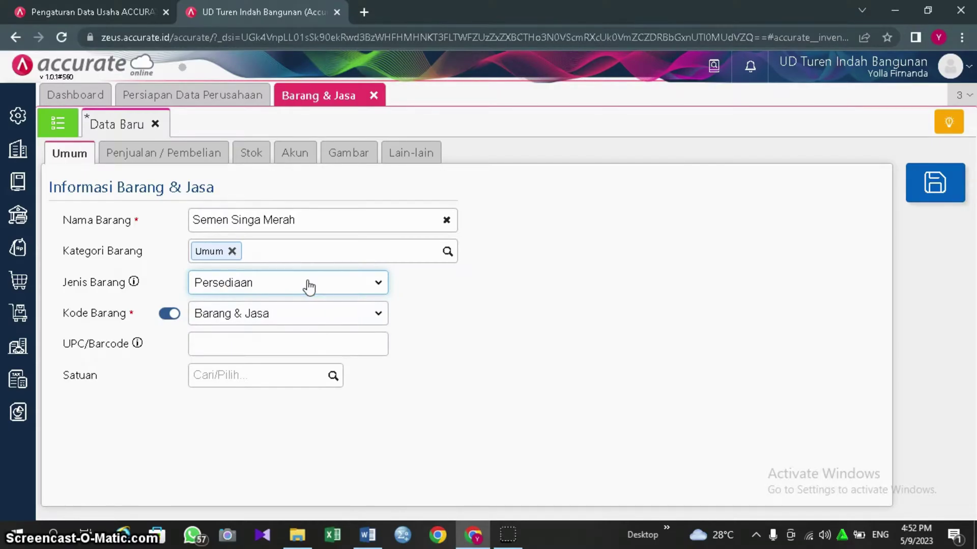
- Turn off automatic numbering for the item code and enter ITM-001
left_click(169, 314)
left_click(253, 319)
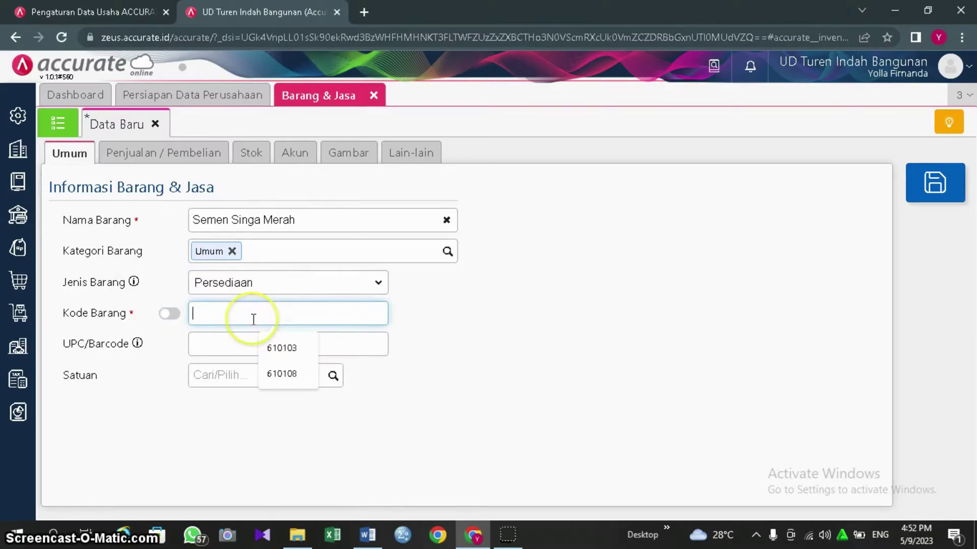
type("ITM")
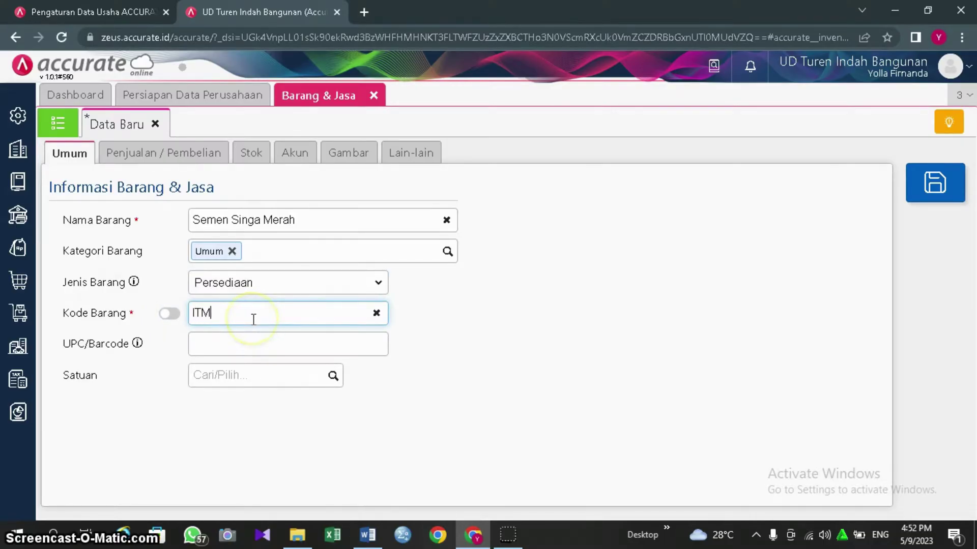
type("-001")
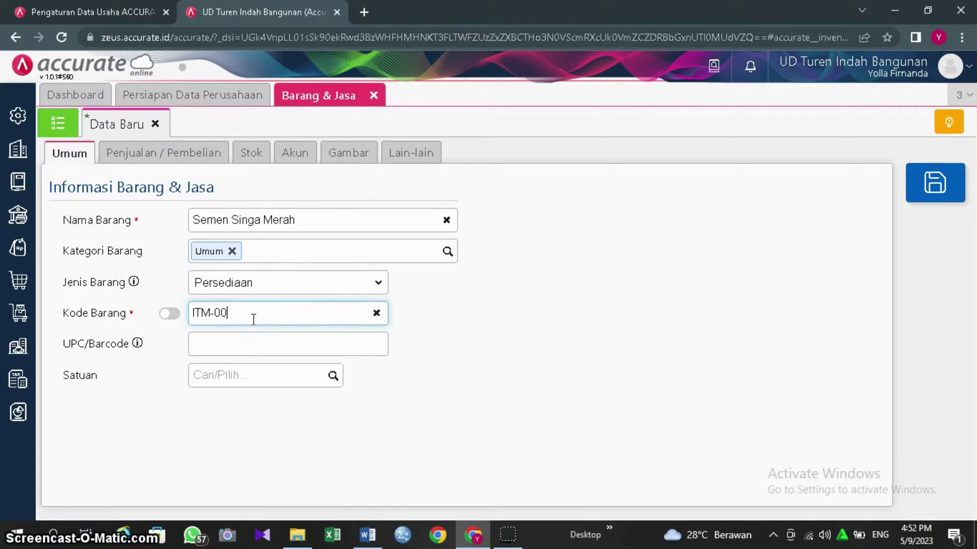
- Save sak as a new unit of measure and assign it to the item
left_click(310, 374)
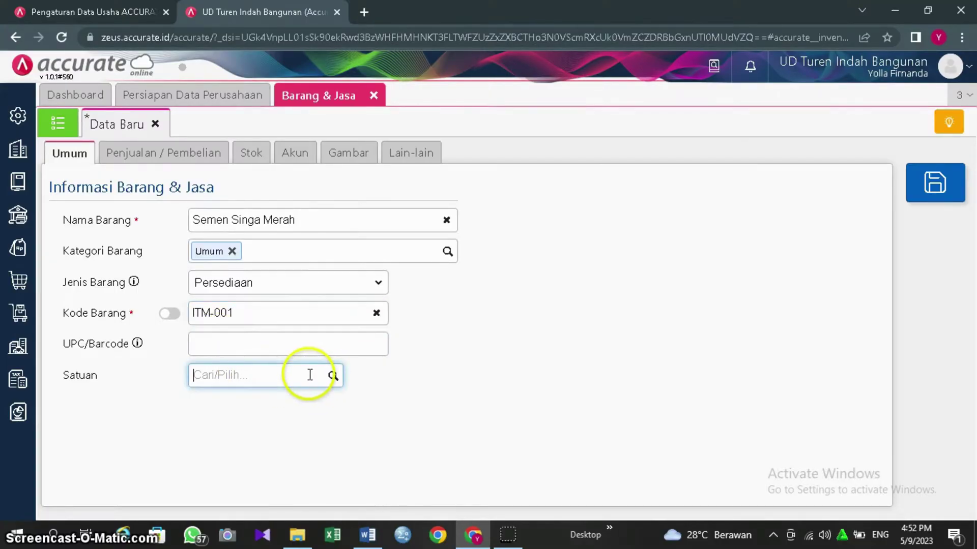
type("S")
key("BackSpace")
type("sak")
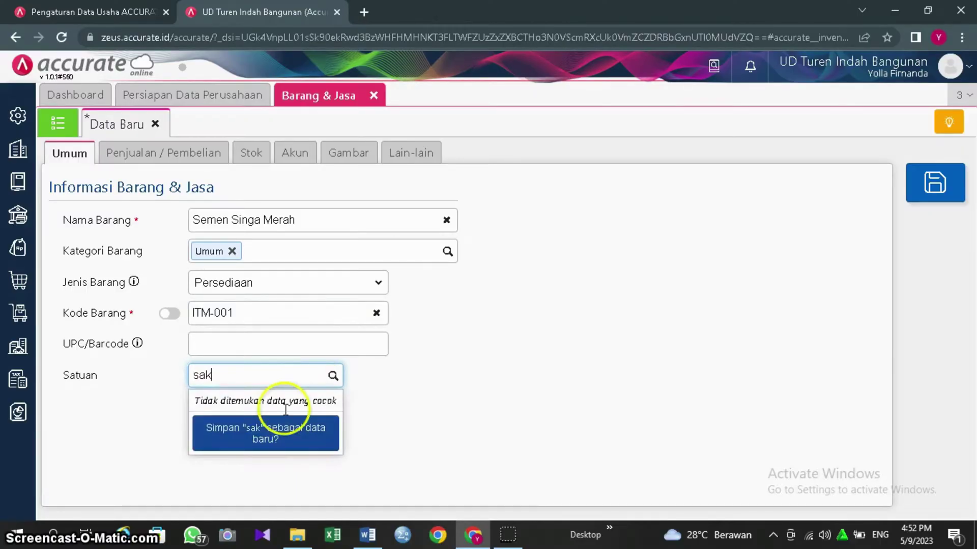
left_click(271, 436)
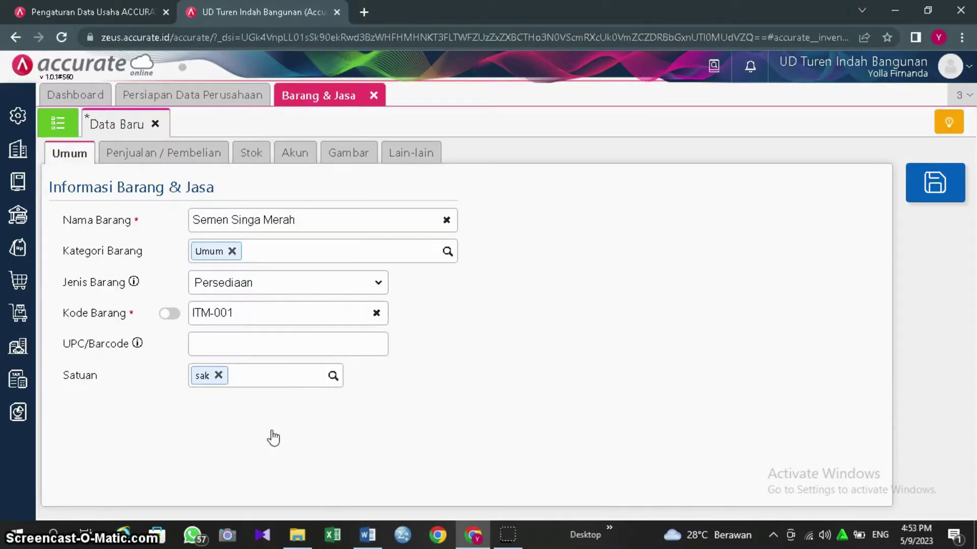
- Set the item's purchase unit to sak and its PPN to Pajak Pertambahan Nilai
left_click(163, 163)
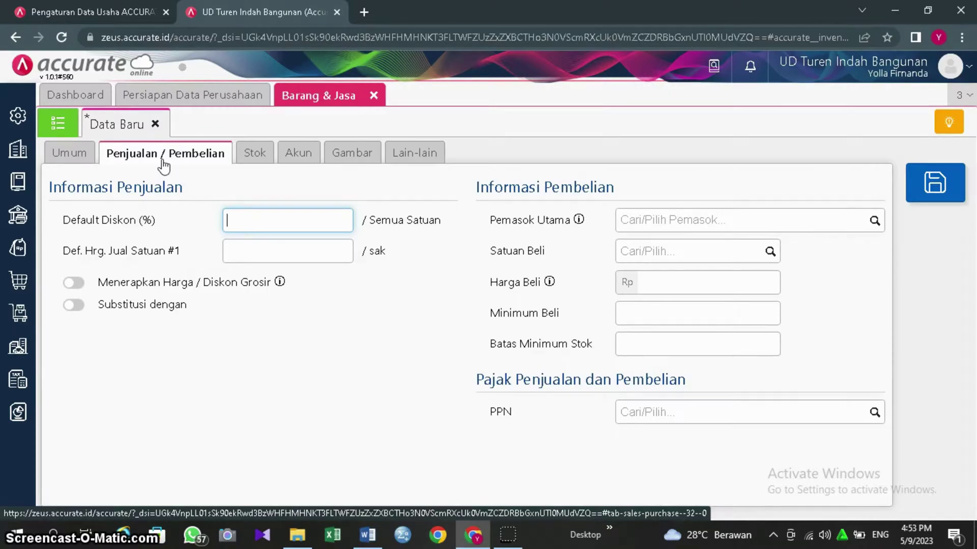
left_click(664, 249)
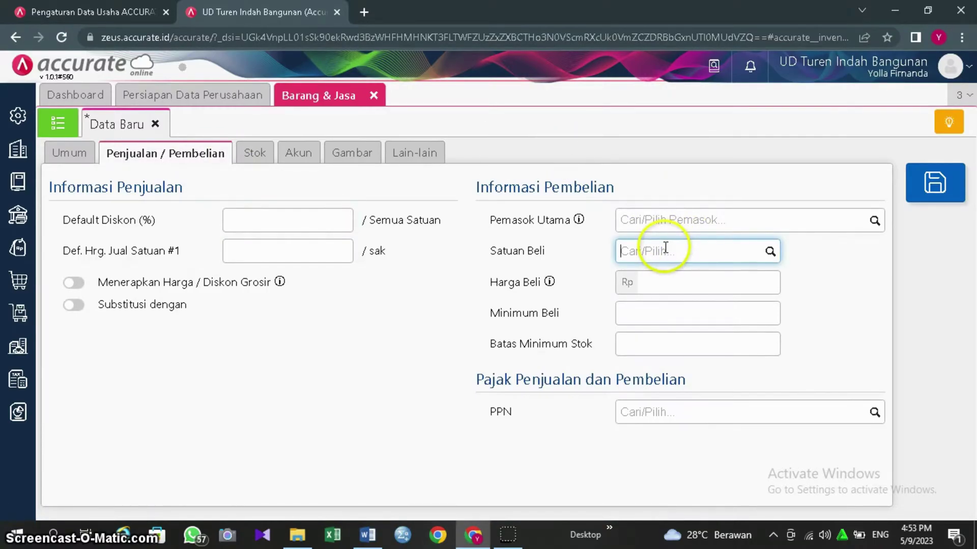
type("sak")
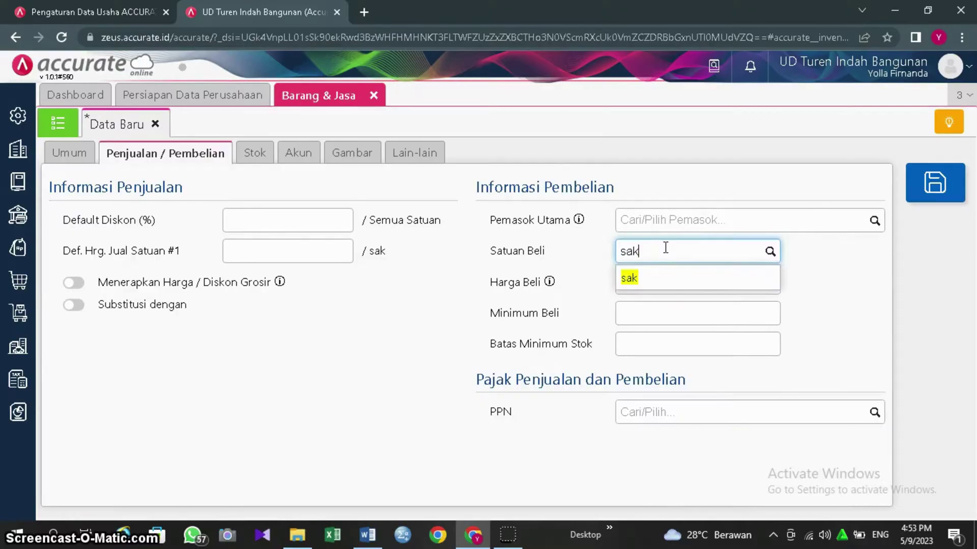
left_click(643, 284)
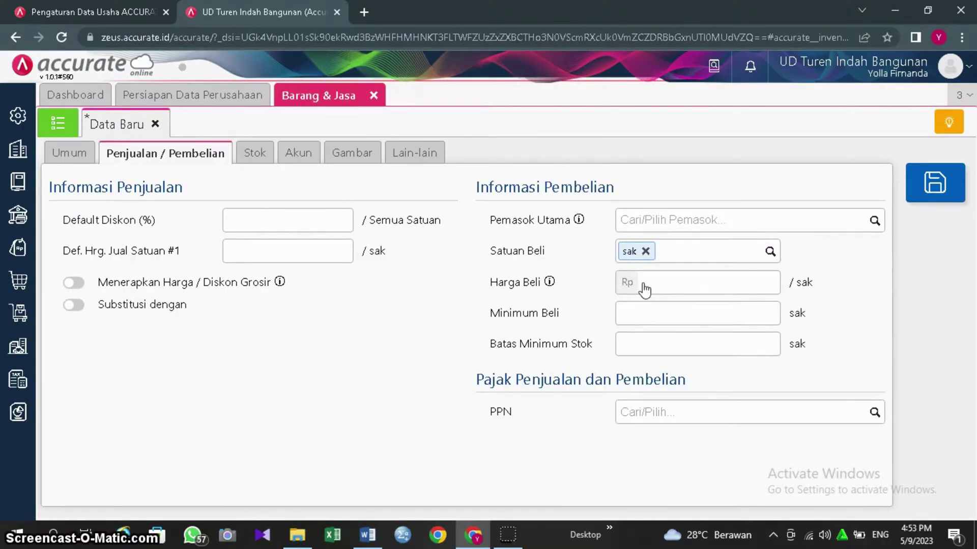
left_click(659, 417)
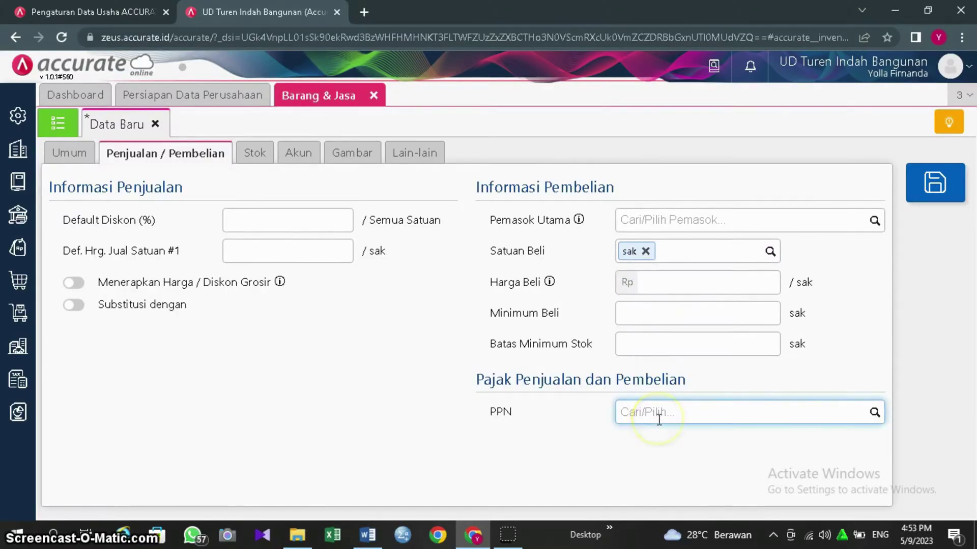
type("pajak")
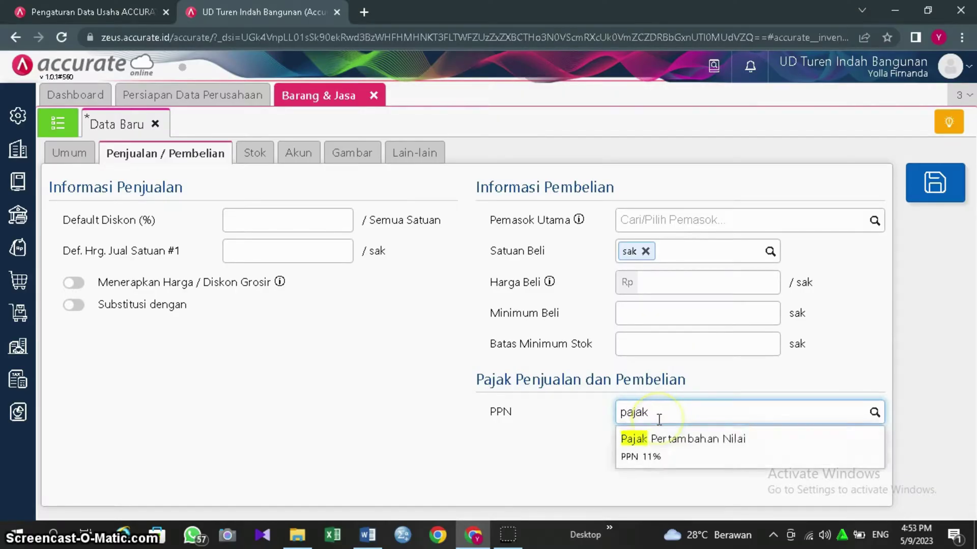
left_click(658, 450)
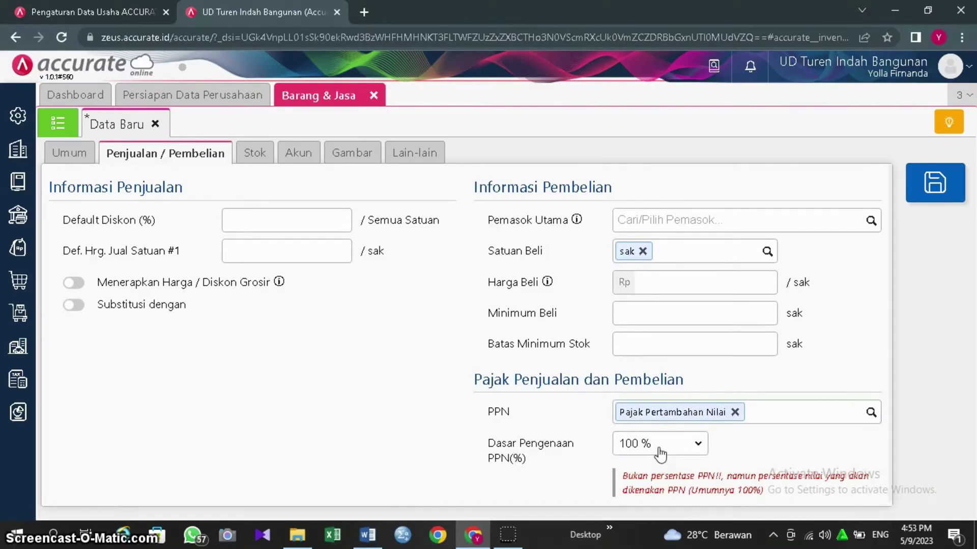
left_click(616, 457)
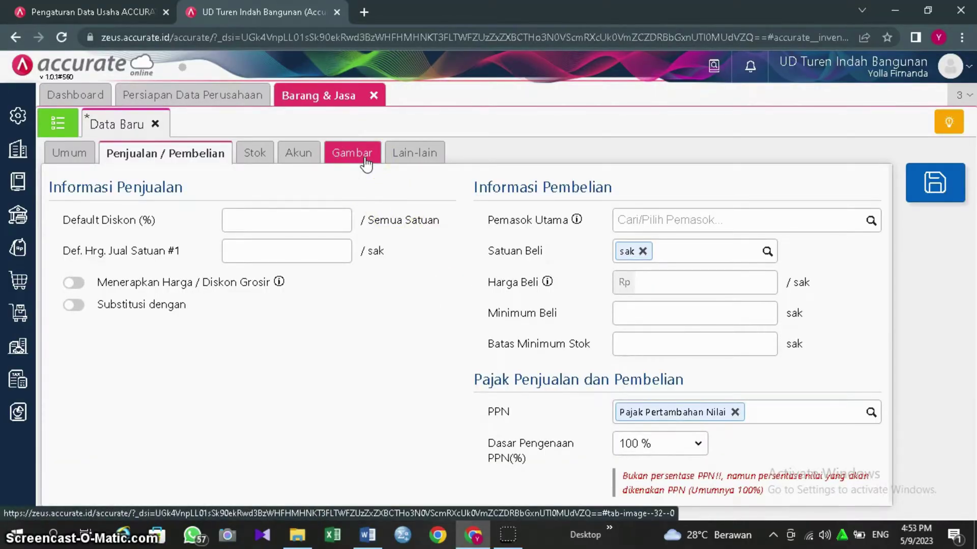
- Look through the item's account settings and its Lain-lain details
left_click(299, 155)
left_click(402, 156)
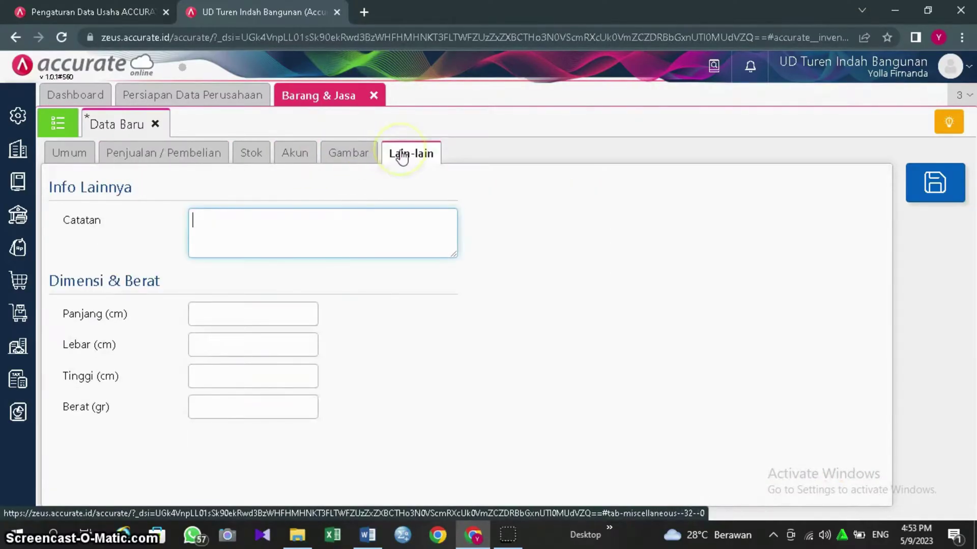
- Add an opening stock entry for the item of 500 sak in warehouse Utama with a unit cost of Rp 38.000
left_click(251, 155)
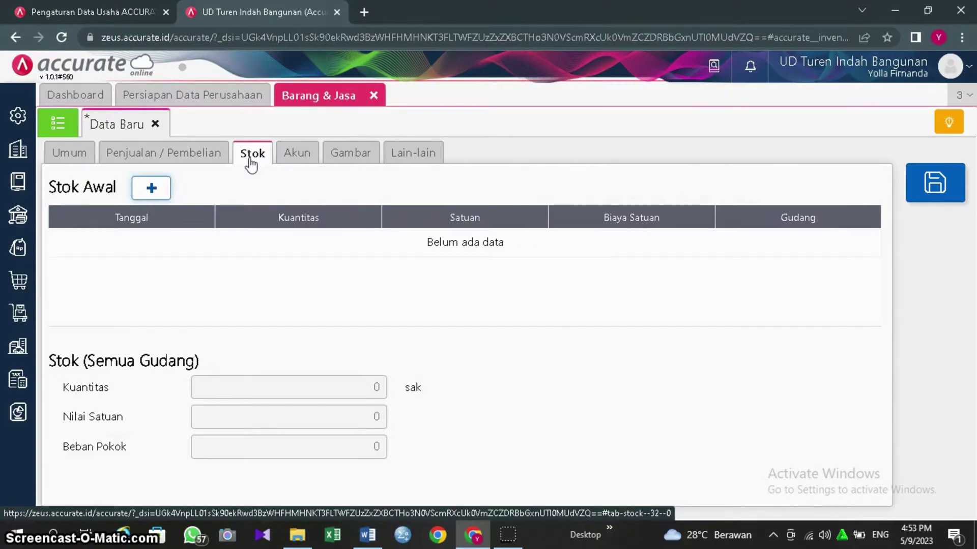
left_click(154, 192)
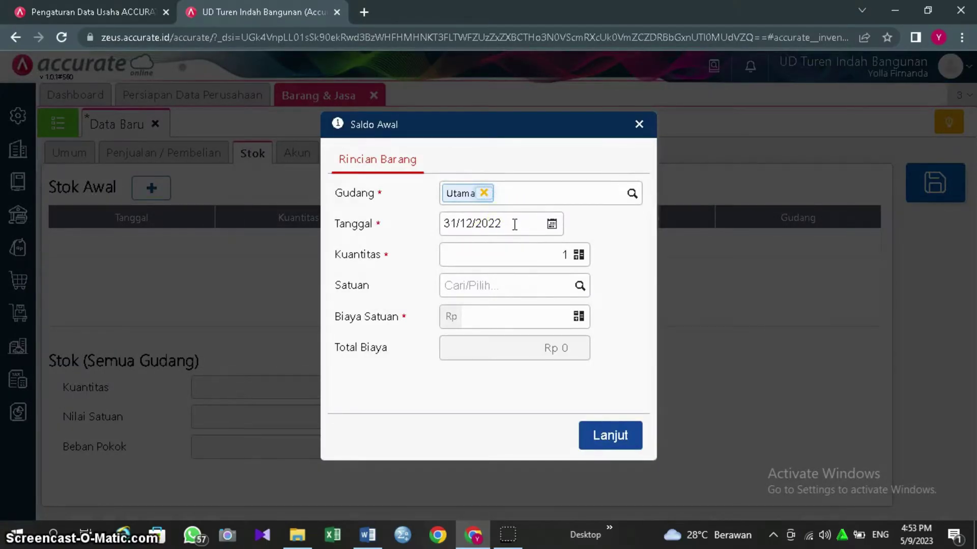
left_click(562, 254)
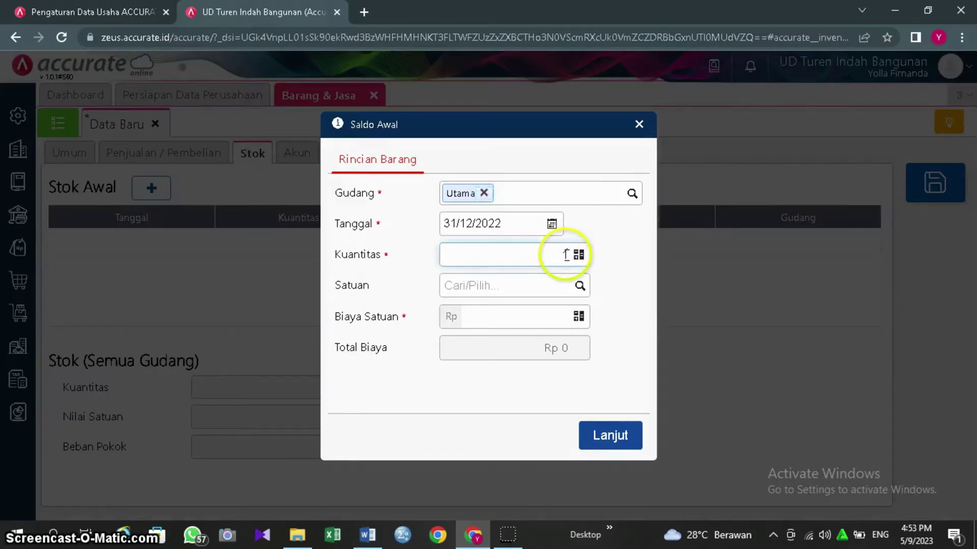
type("500")
left_click(554, 285)
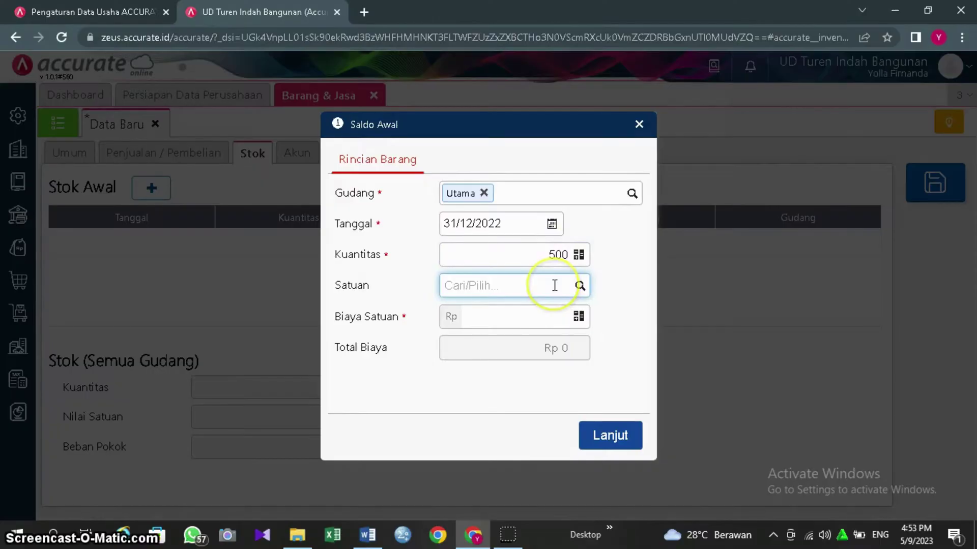
type("sak")
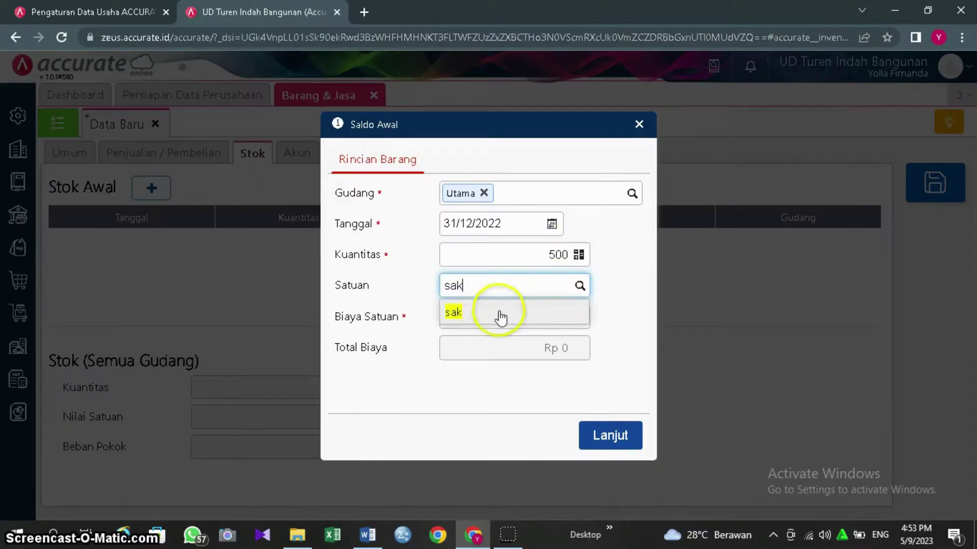
left_click(498, 314)
left_click(536, 317)
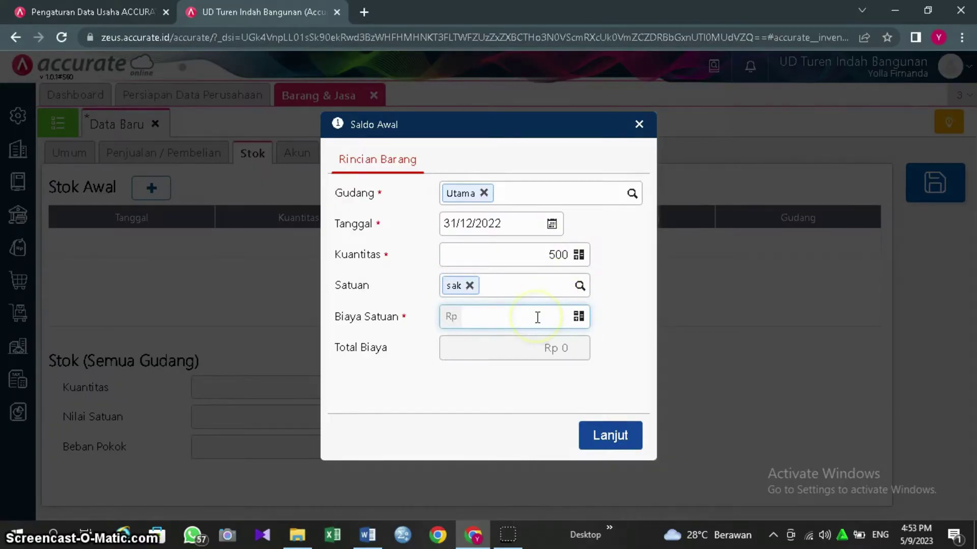
type("38.000")
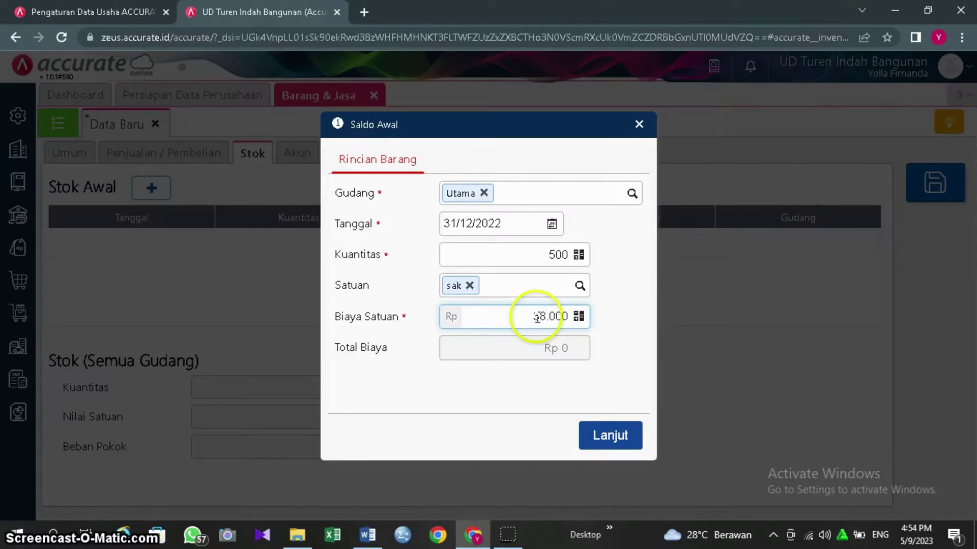
left_click(529, 375)
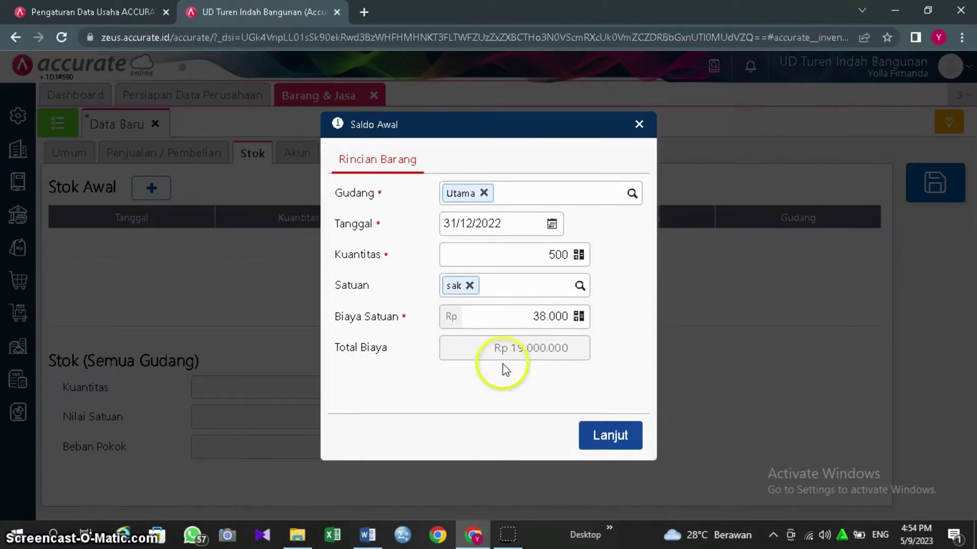
left_click(608, 438)
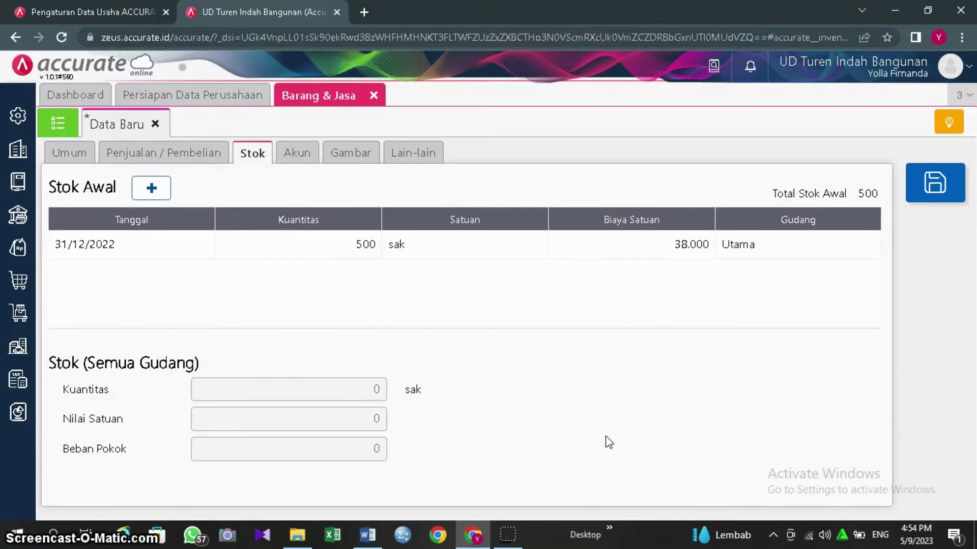
- Check the item's account settings, save the new item and return to the Barang & Jasa list
left_click(296, 162)
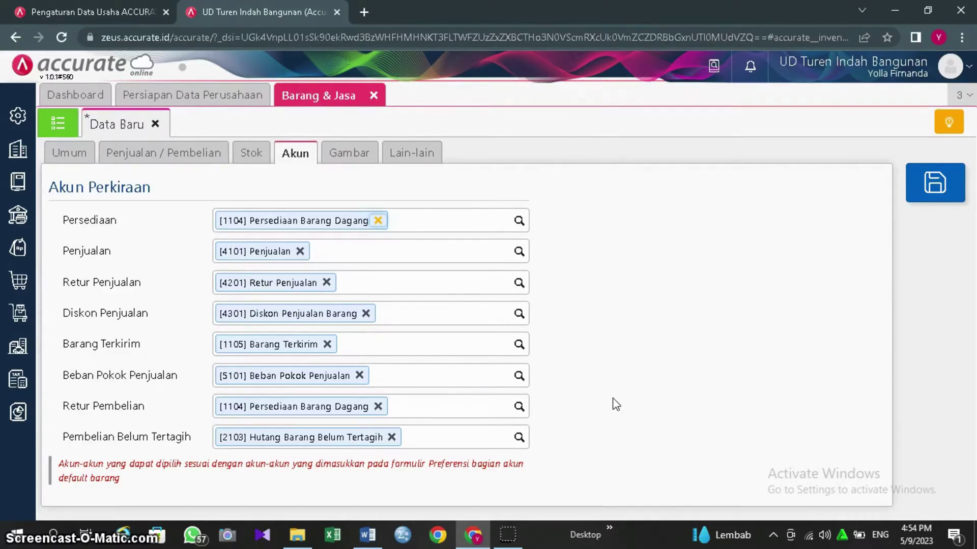
left_click(942, 196)
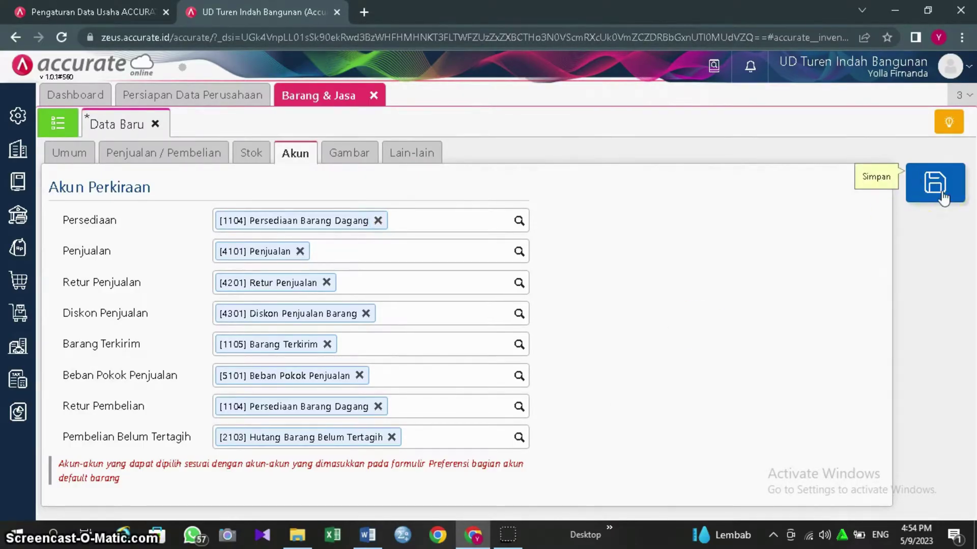
left_click(63, 128)
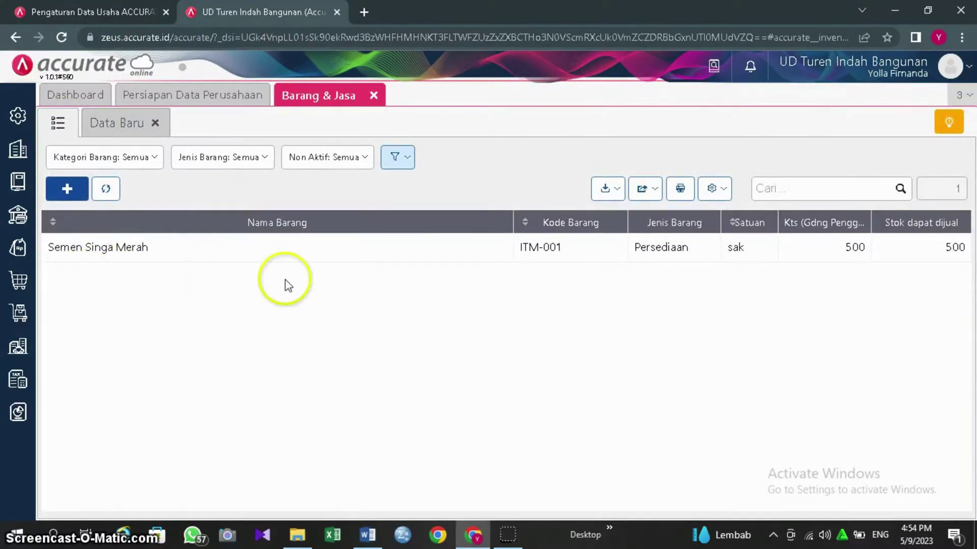
- Open the saved Semen Singa Merah item, review its sales/purchase, stock and account details, and close it
left_click(348, 245)
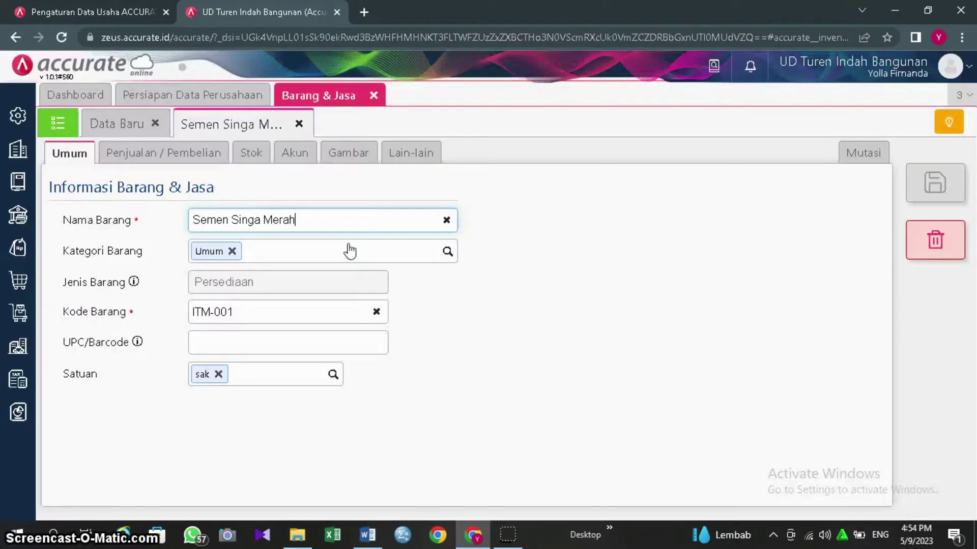
left_click(256, 161)
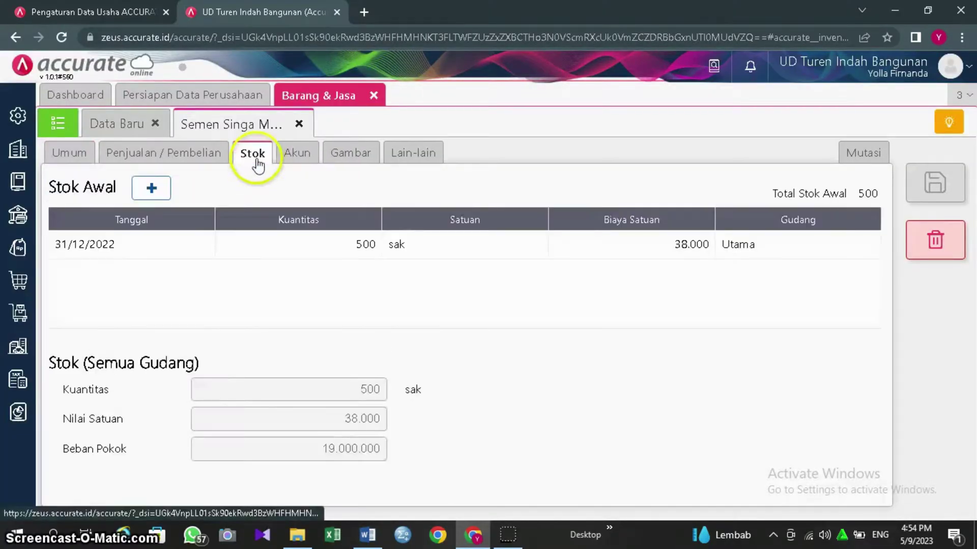
left_click(188, 155)
left_click(257, 158)
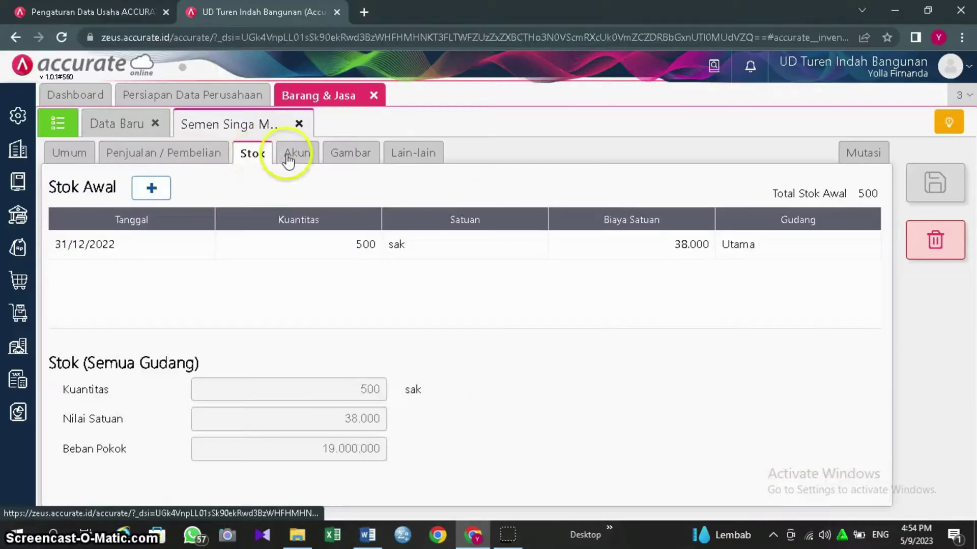
left_click(288, 162)
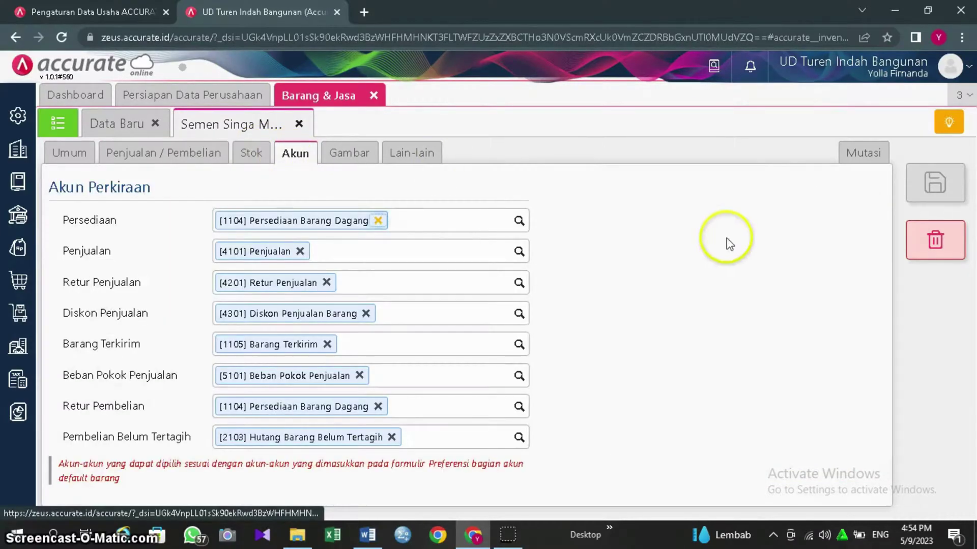
left_click(298, 124)
- Delete the Semen Singa Merah item from Barang & Jasa and return to the item list
left_click(55, 122)
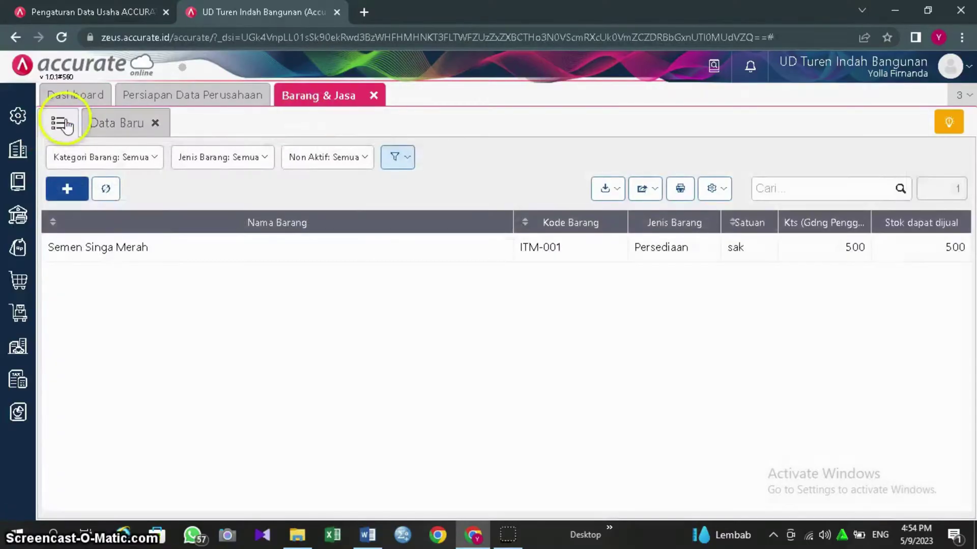
left_click(160, 248)
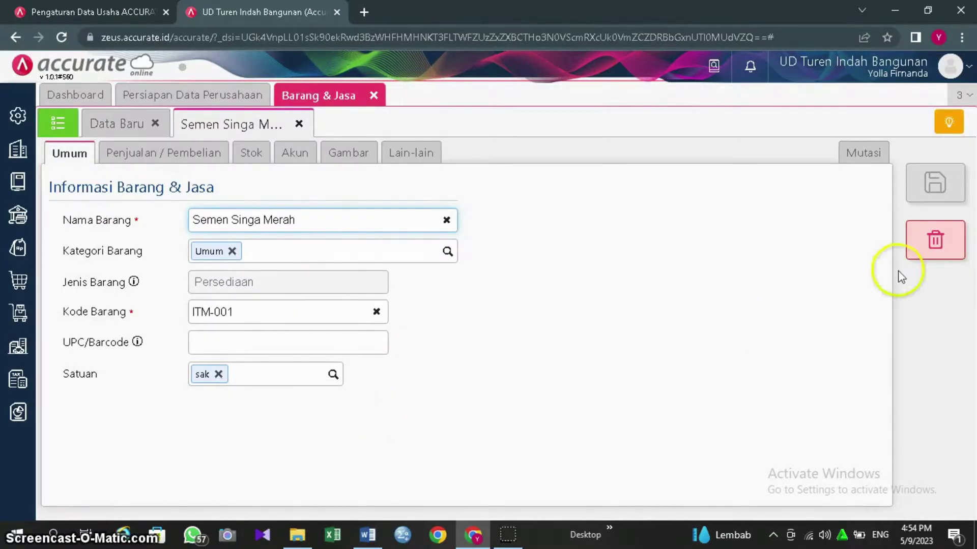
left_click(935, 240)
left_click(633, 323)
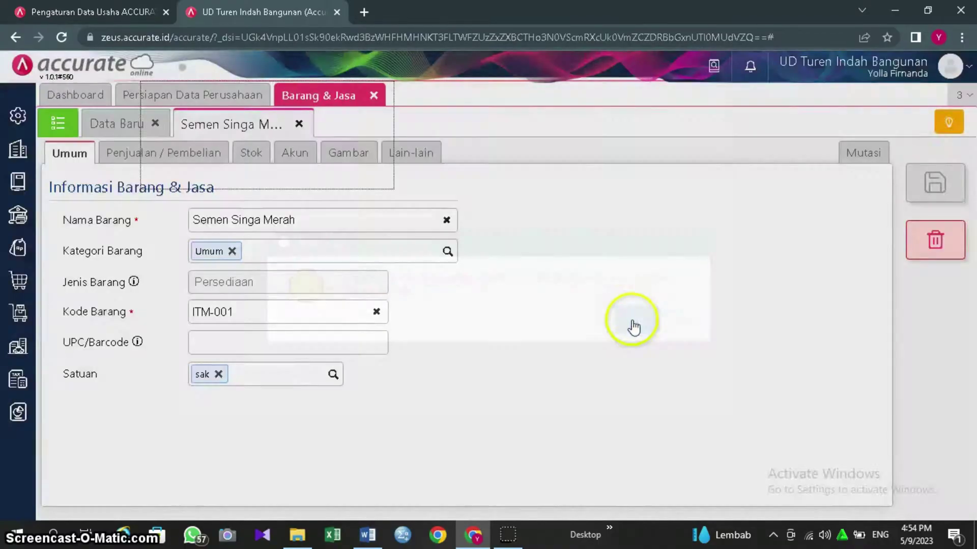
left_click(61, 132)
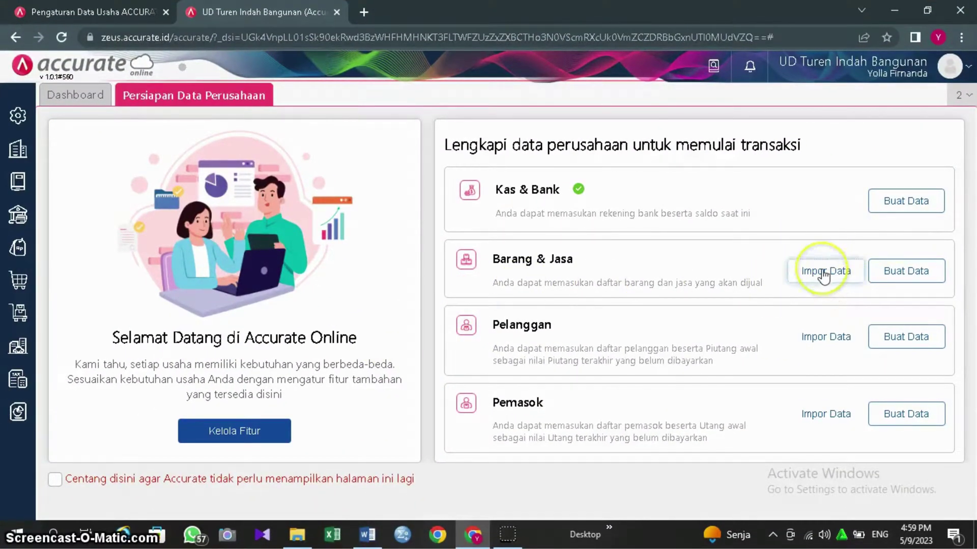
- Start the Excel import for Barang & Jasa from the inventory item list
left_click(823, 275)
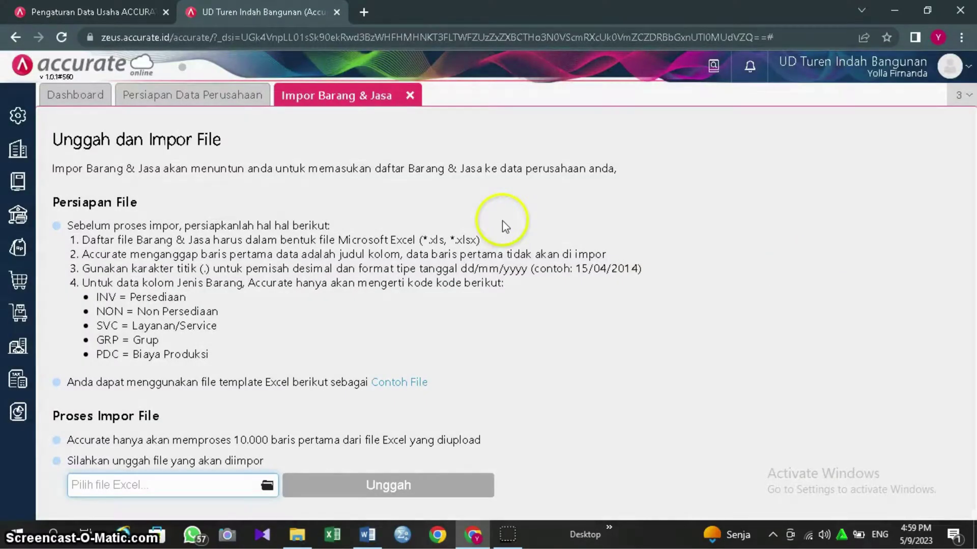
left_click(408, 98)
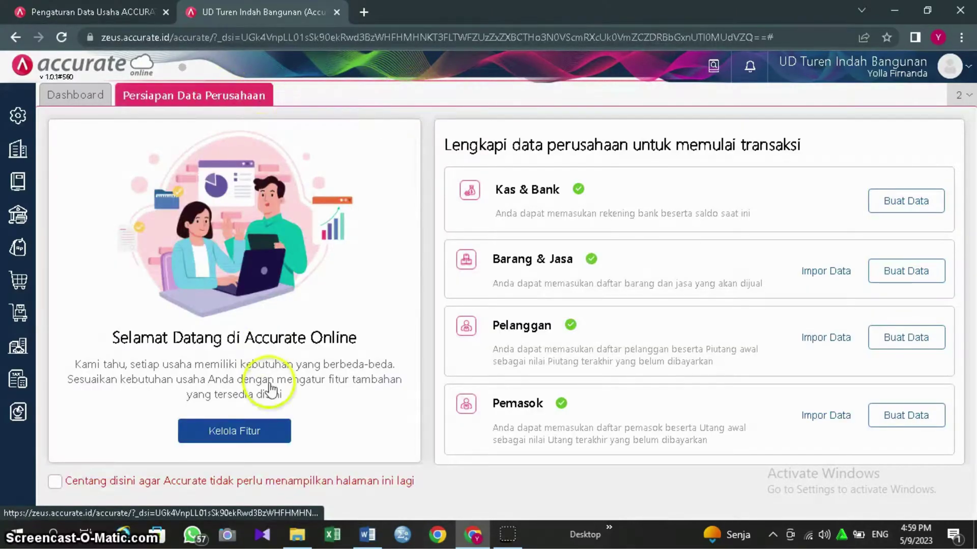
left_click(20, 315)
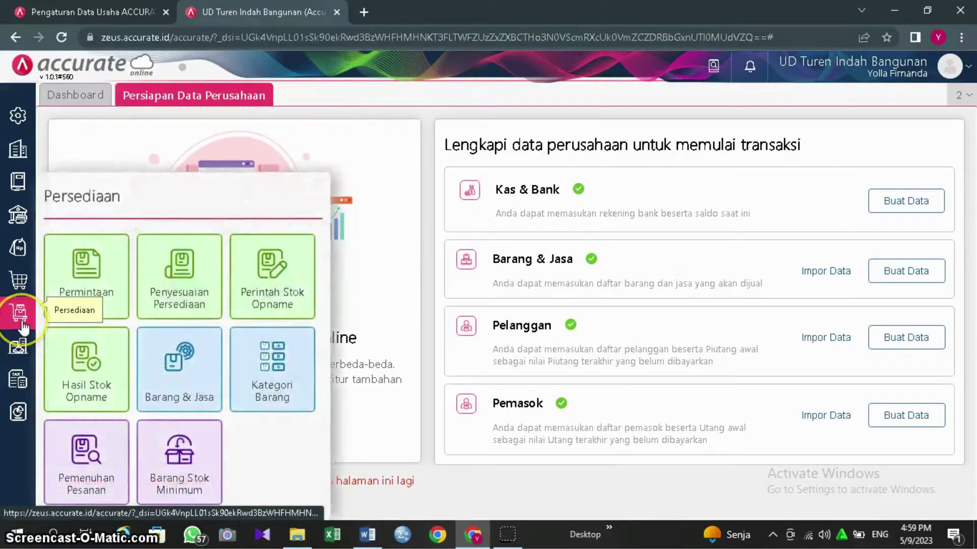
left_click(186, 397)
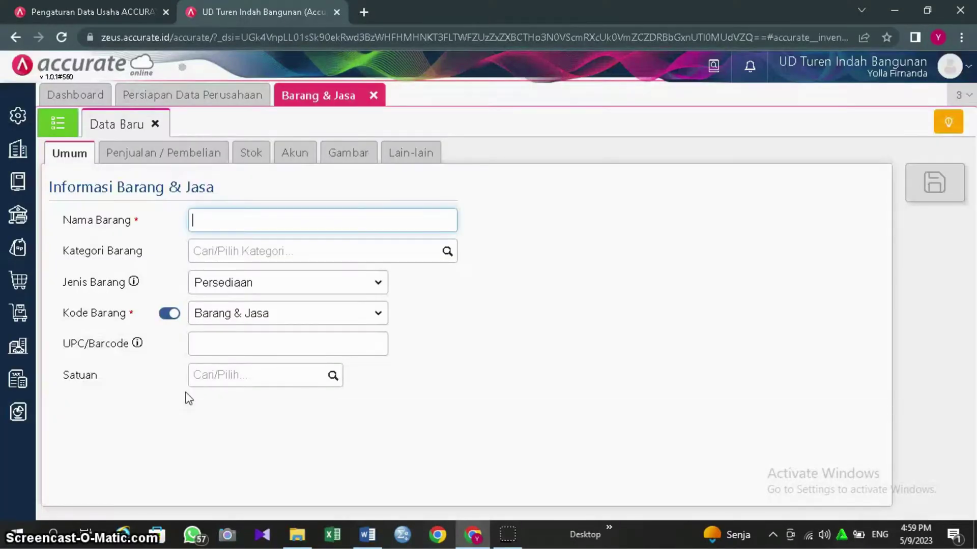
left_click(133, 130)
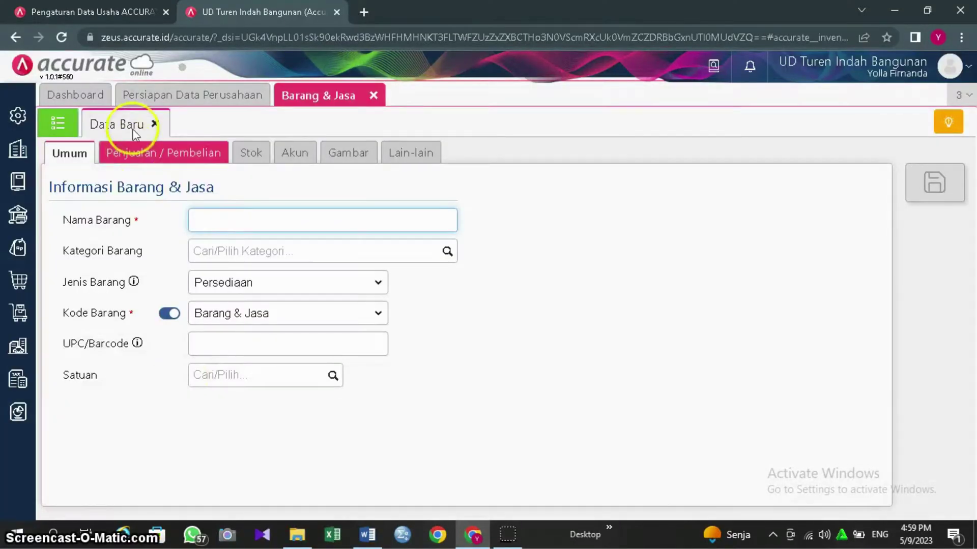
left_click(57, 123)
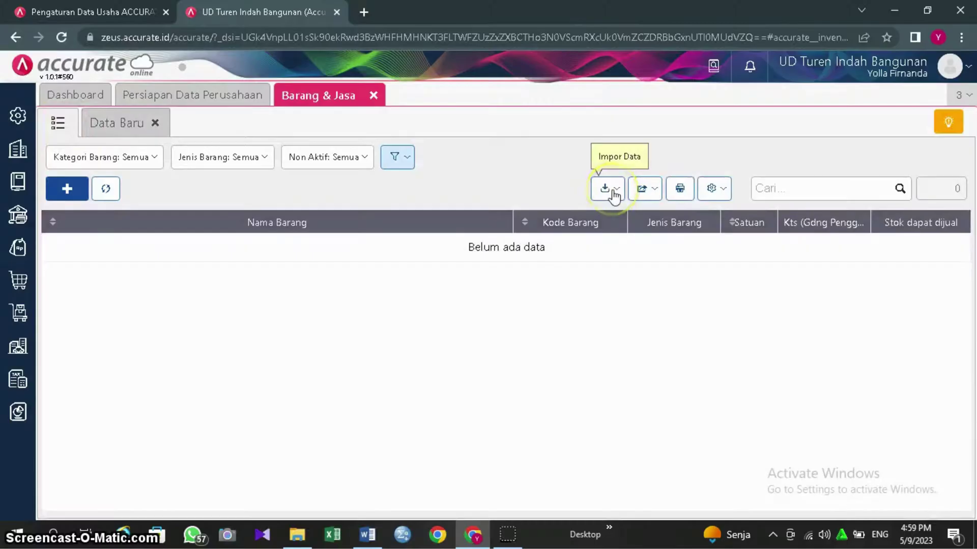
left_click(614, 193)
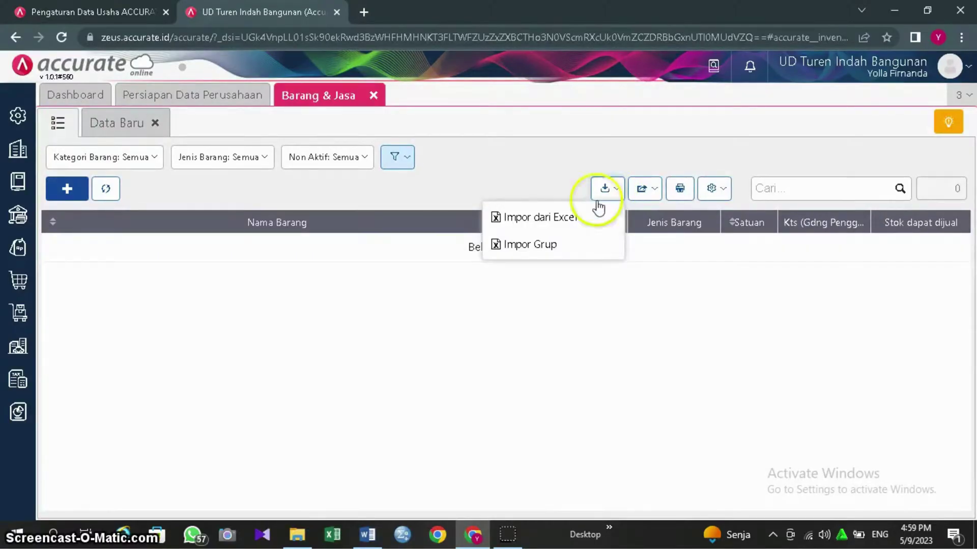
left_click(561, 220)
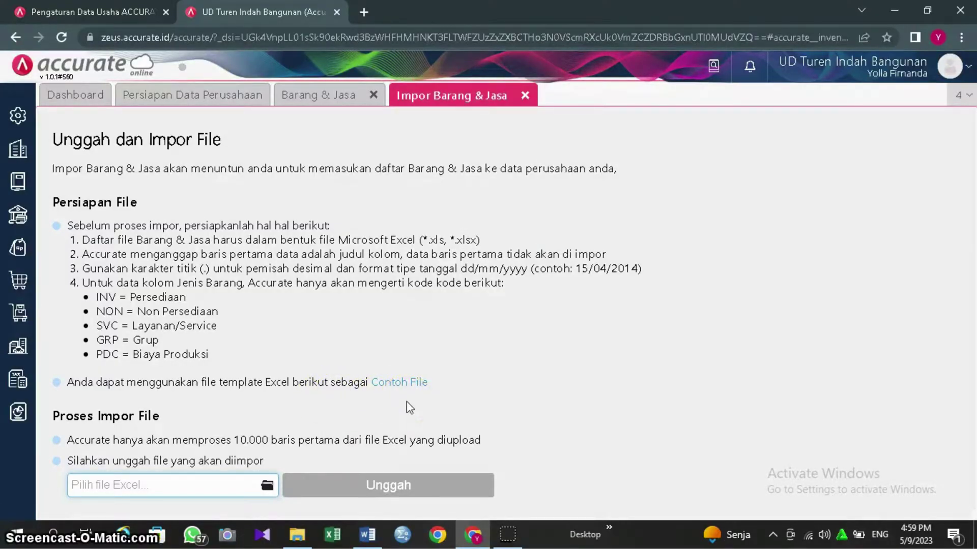
- Upload the Excel file 4. Daftar Barang UD Turen Indah Bangunan and accept the column mapping
left_click(267, 485)
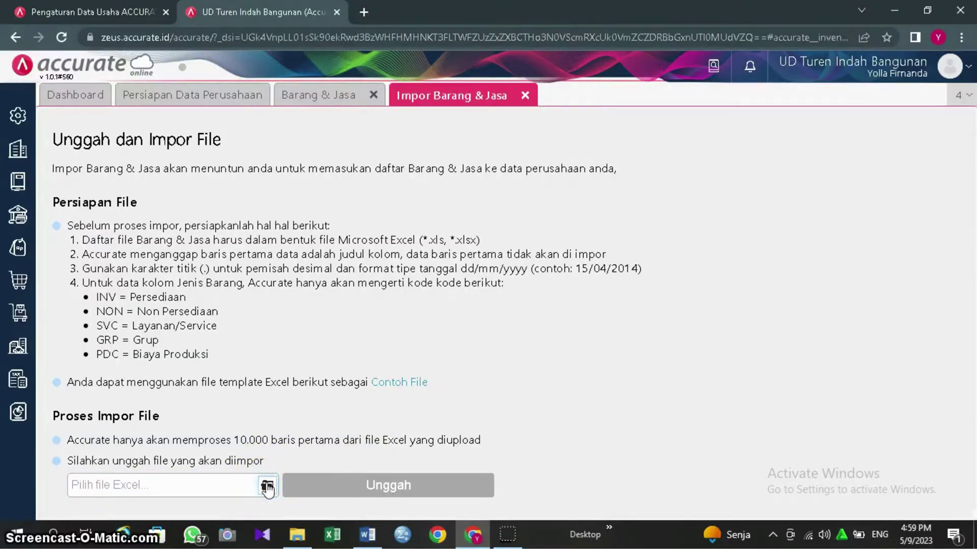
left_click(267, 485)
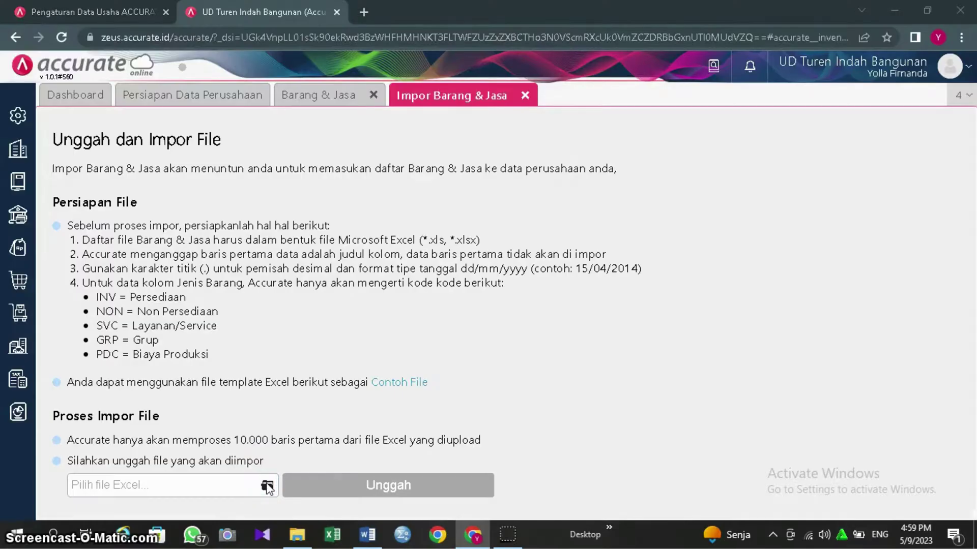
left_click_drag(433, 111, 435, 127)
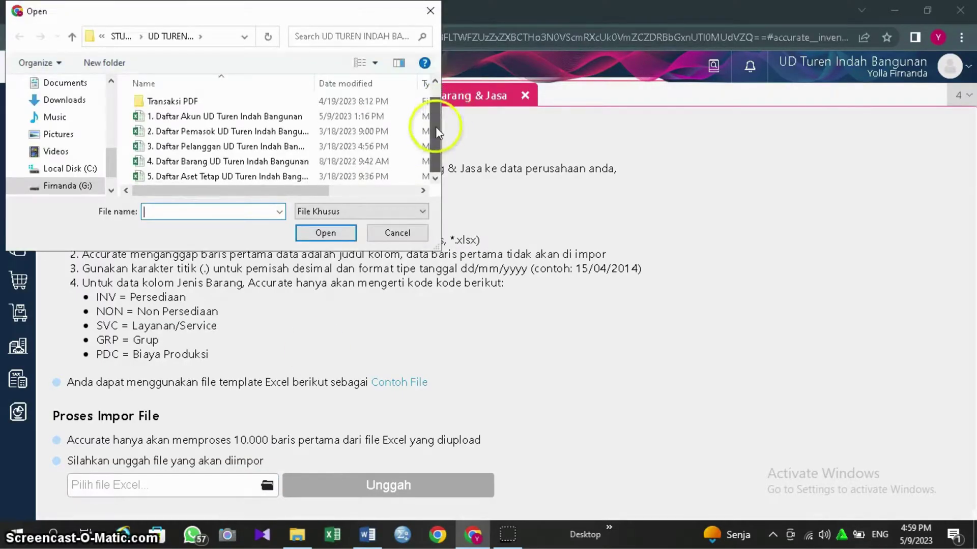
left_click(356, 162)
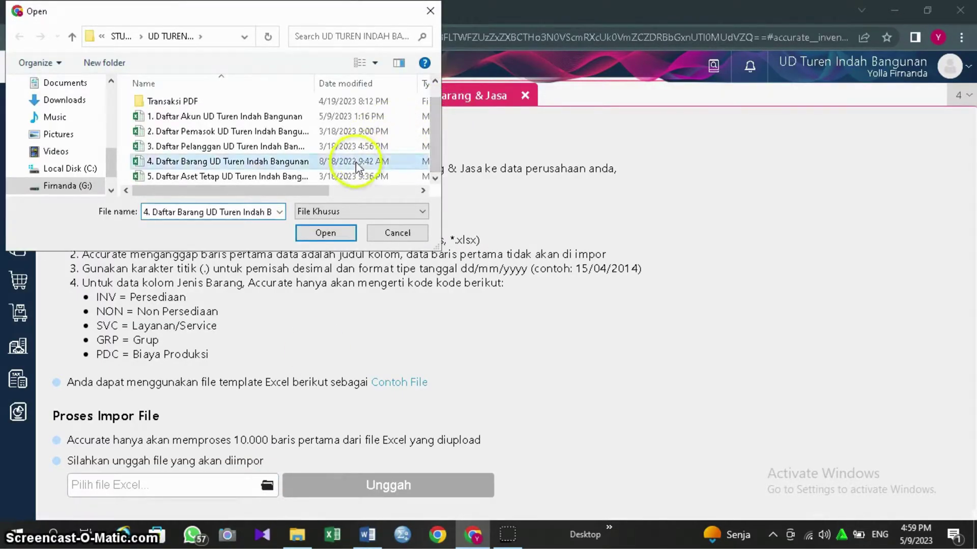
left_click(325, 234)
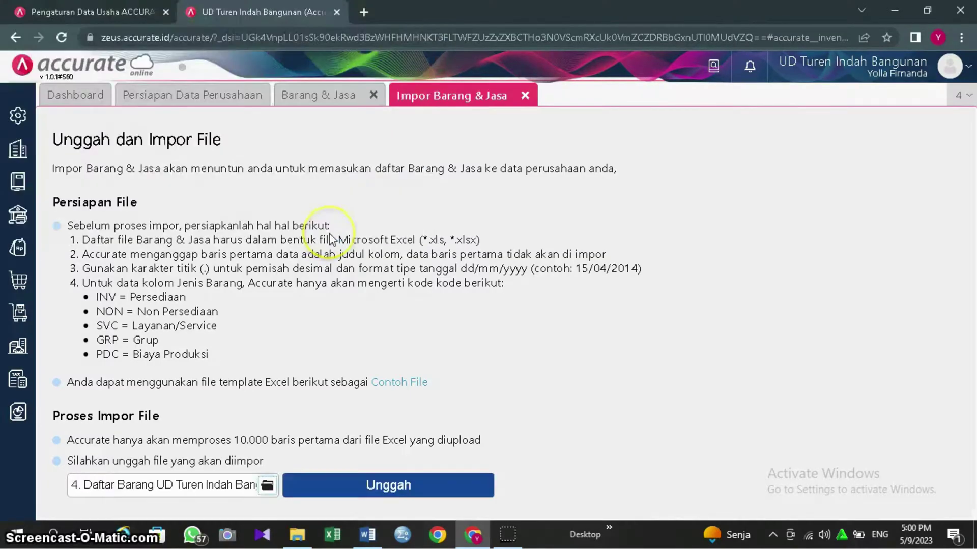
left_click(396, 482)
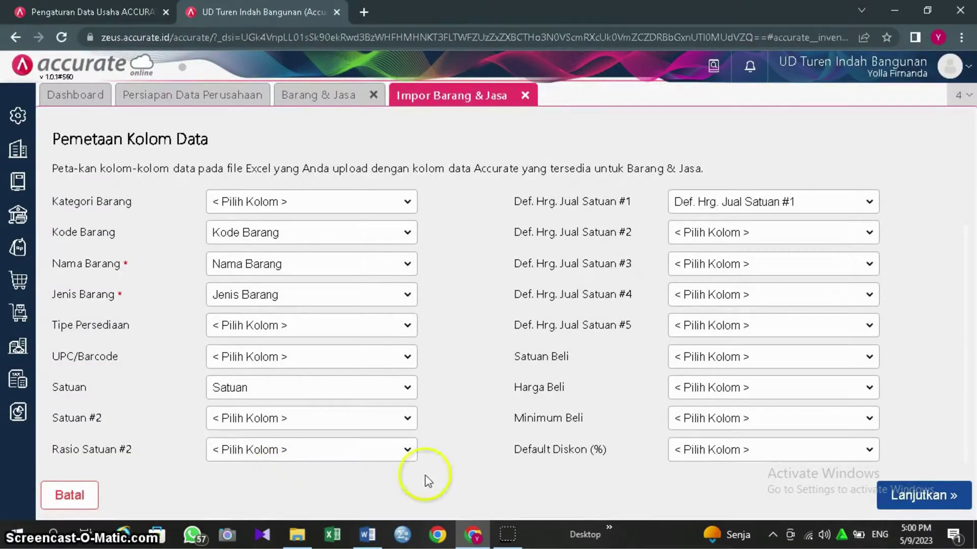
left_click(903, 498)
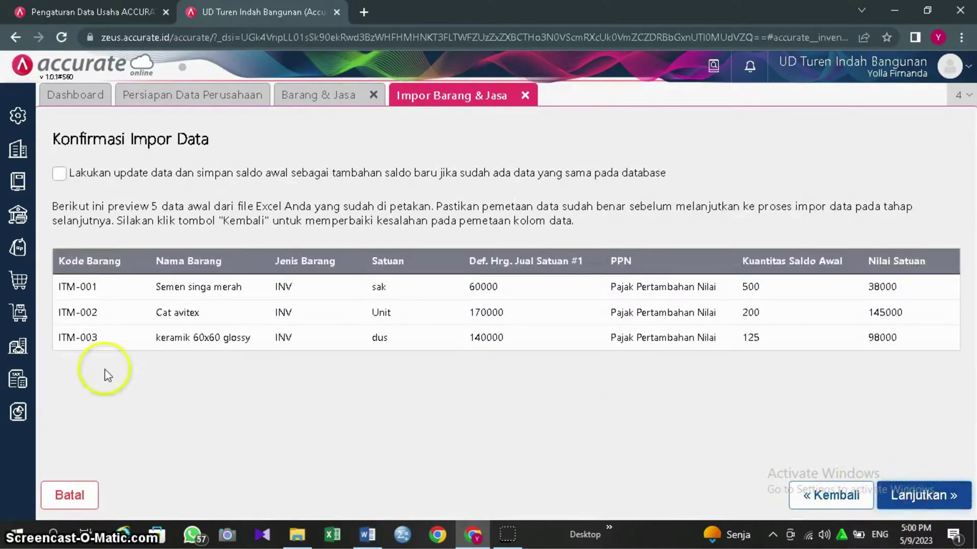
- Enable updating existing data with added opening balances, run the Barang & Jasa import, and close the import result
left_click(59, 174)
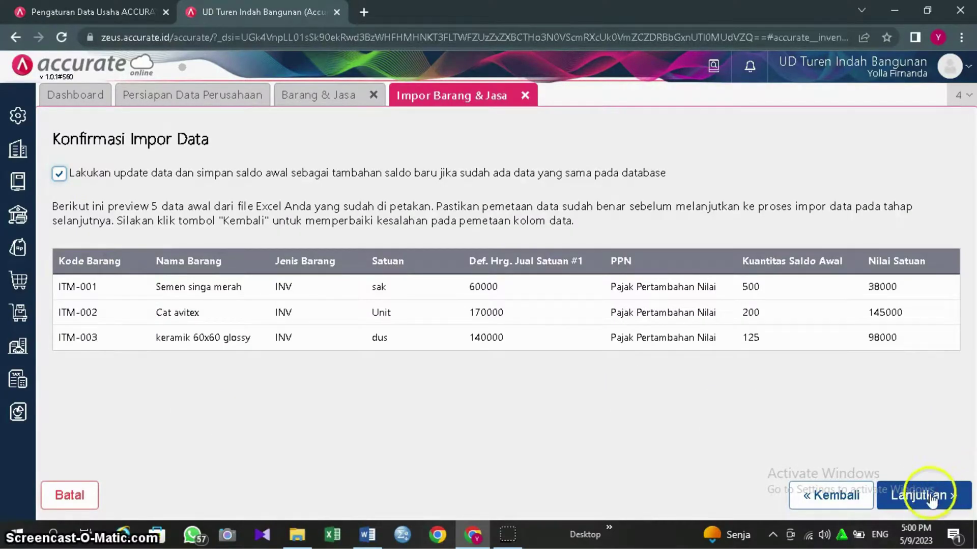
left_click(950, 488)
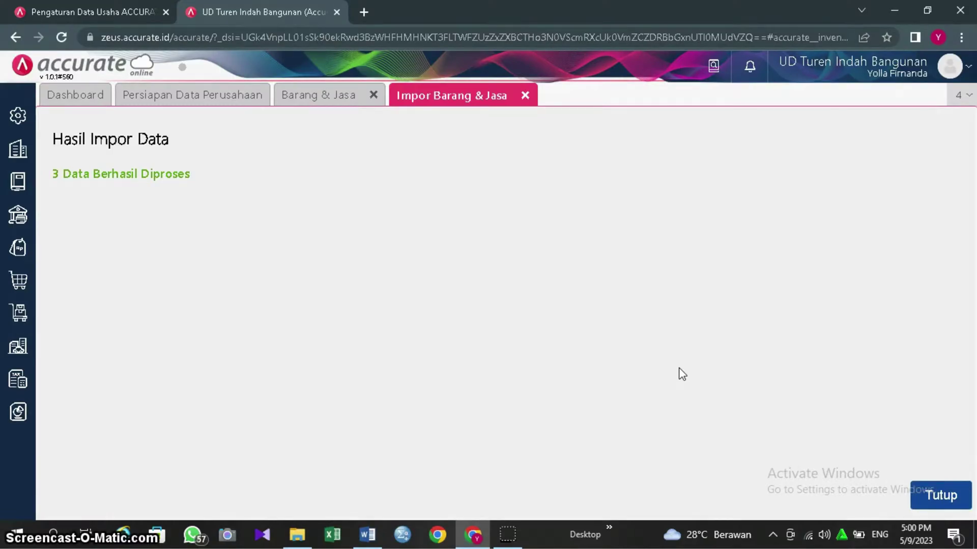
left_click(930, 496)
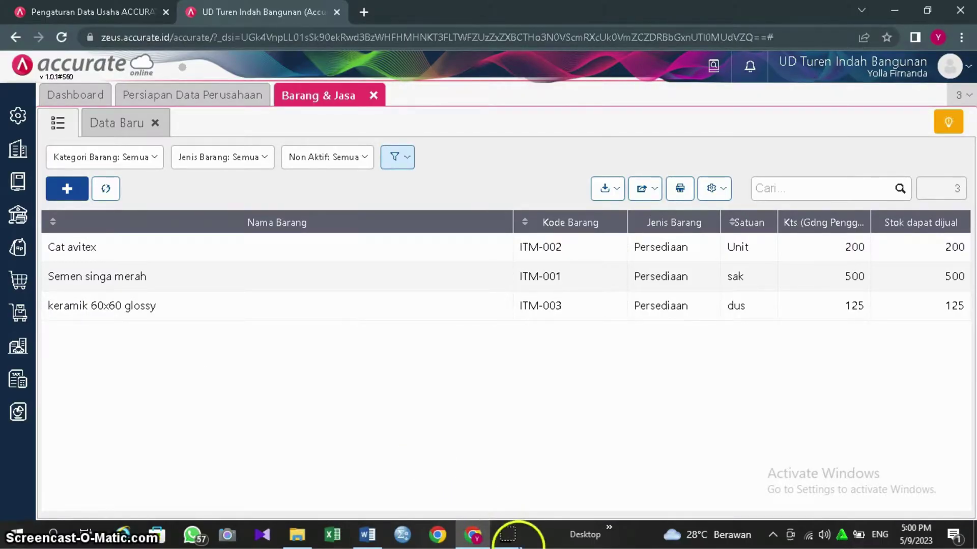
mouse_move(507, 534)
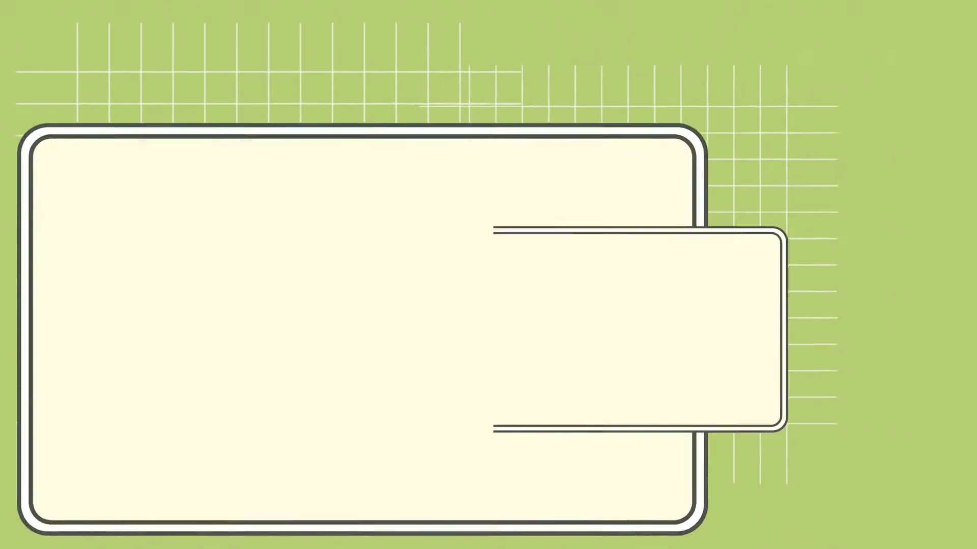
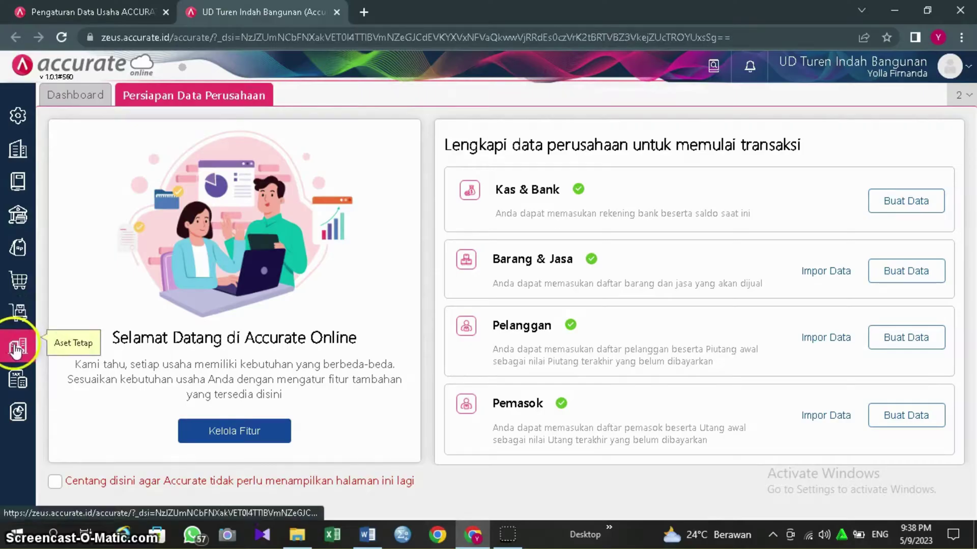
- Create and save two fixed-asset categories in Kategori Aset, named Tanah and Gedung
left_click(17, 347)
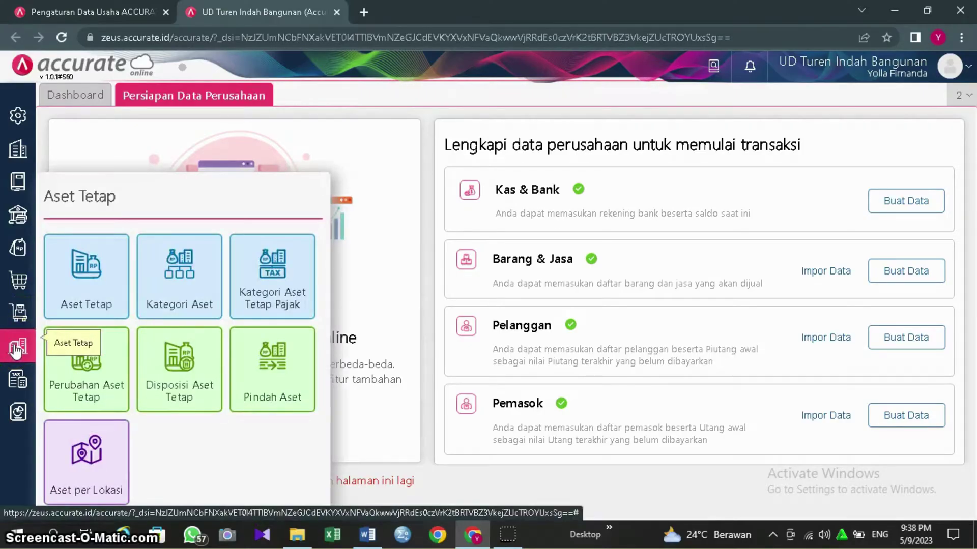
left_click(199, 294)
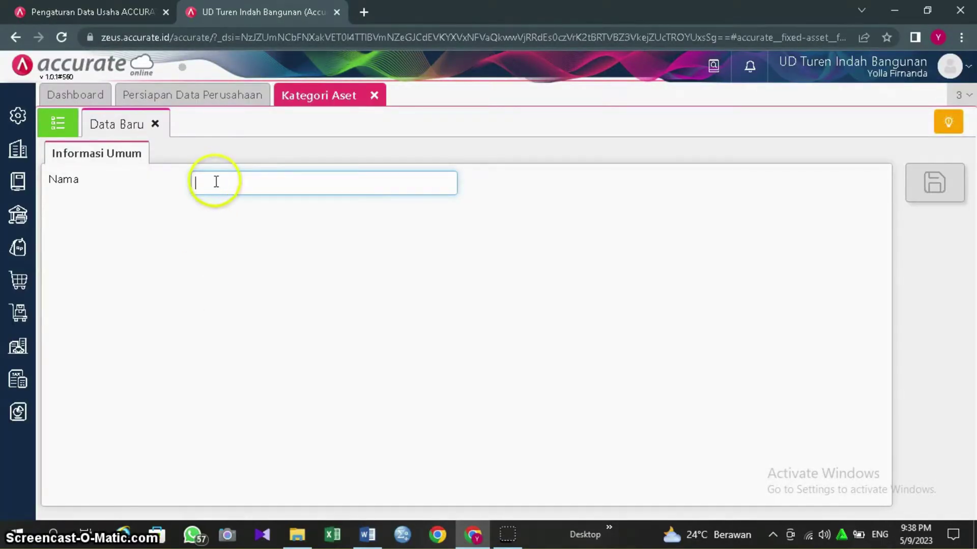
type("Tanah")
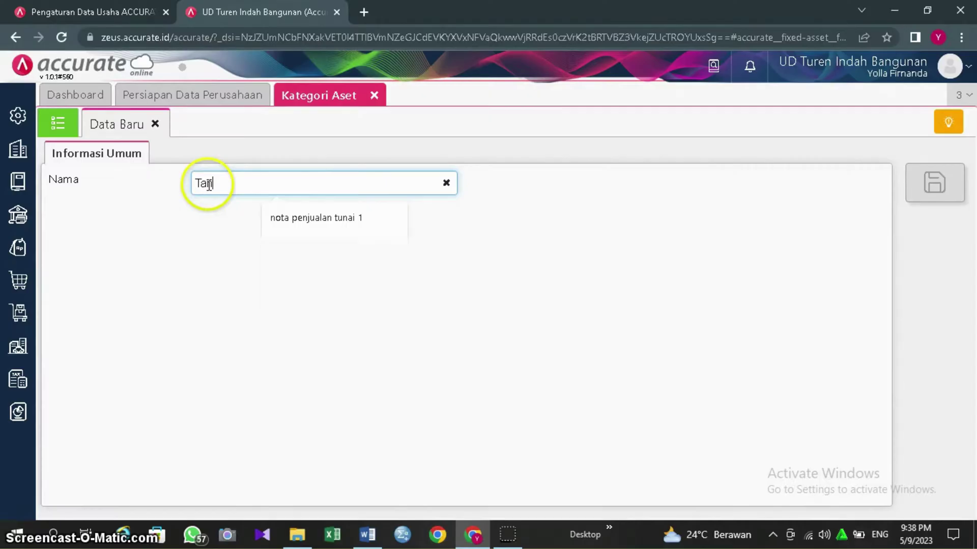
left_click(929, 188)
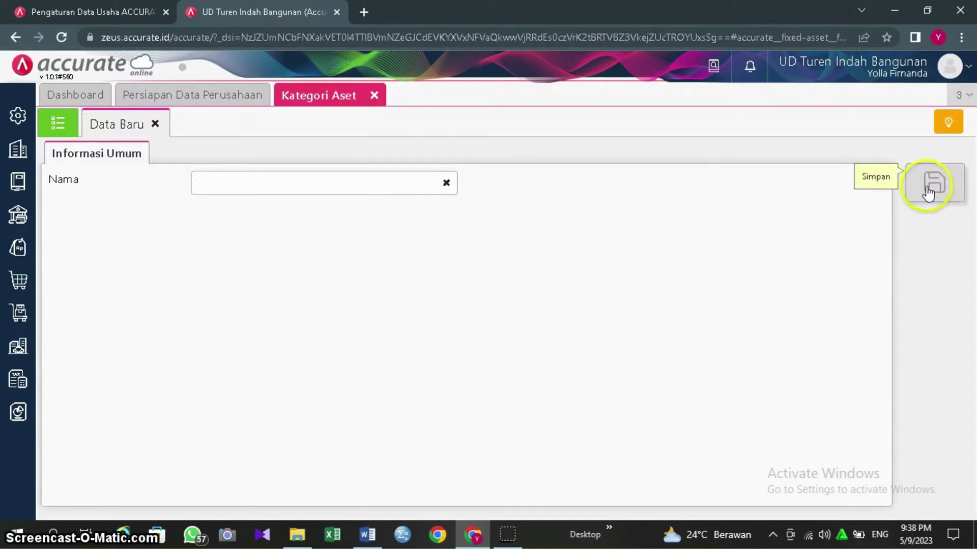
left_click(238, 185)
type("Gedung")
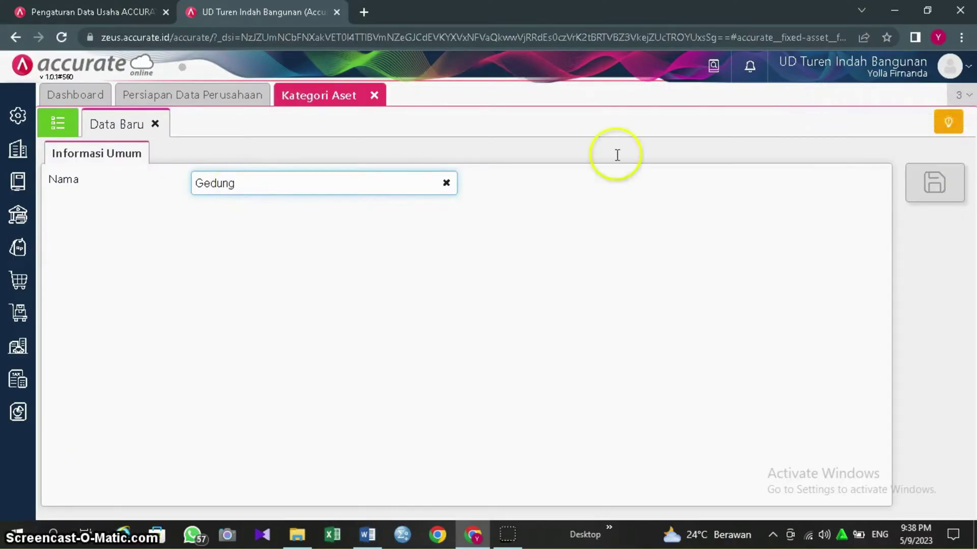
left_click(933, 186)
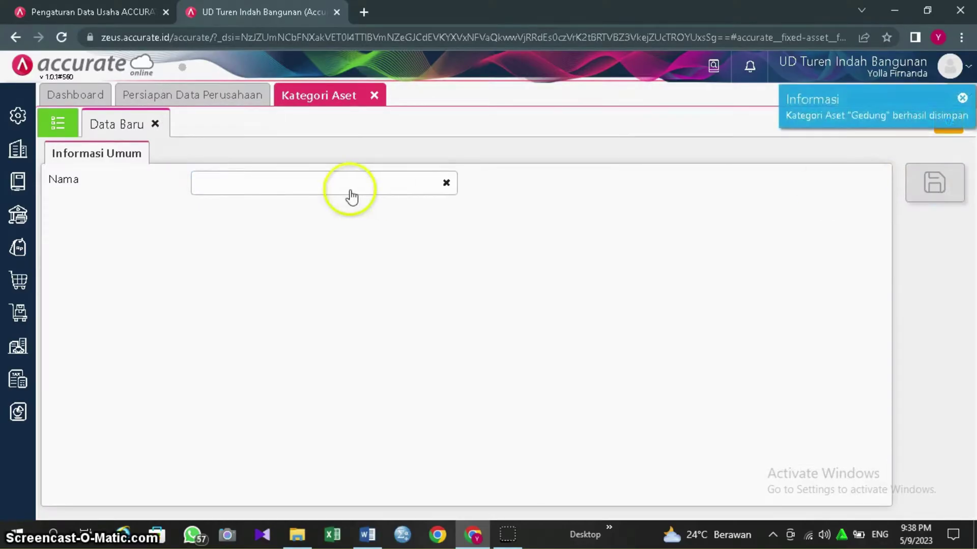
- Save a further asset category named Peralatan and return to the category list
left_click(255, 184)
type("Peralatan")
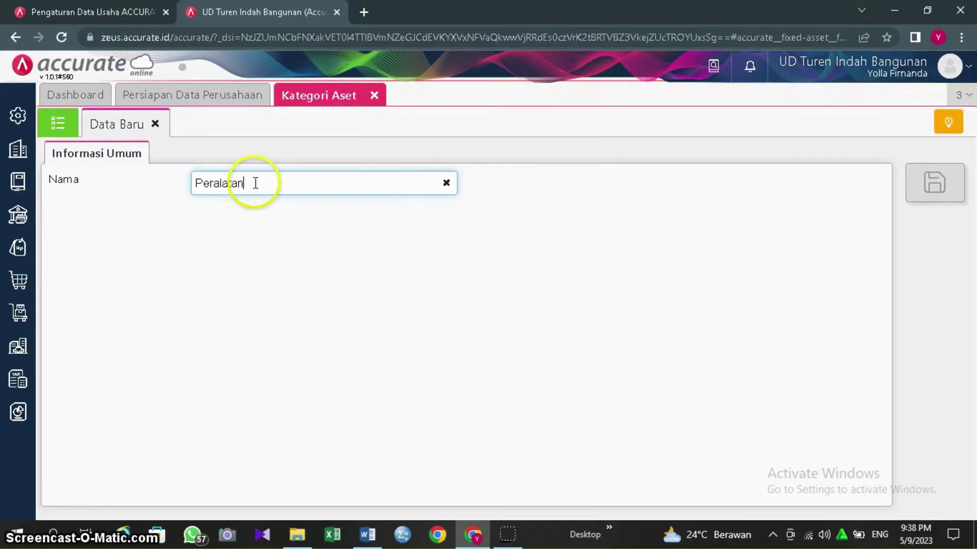
left_click(382, 269)
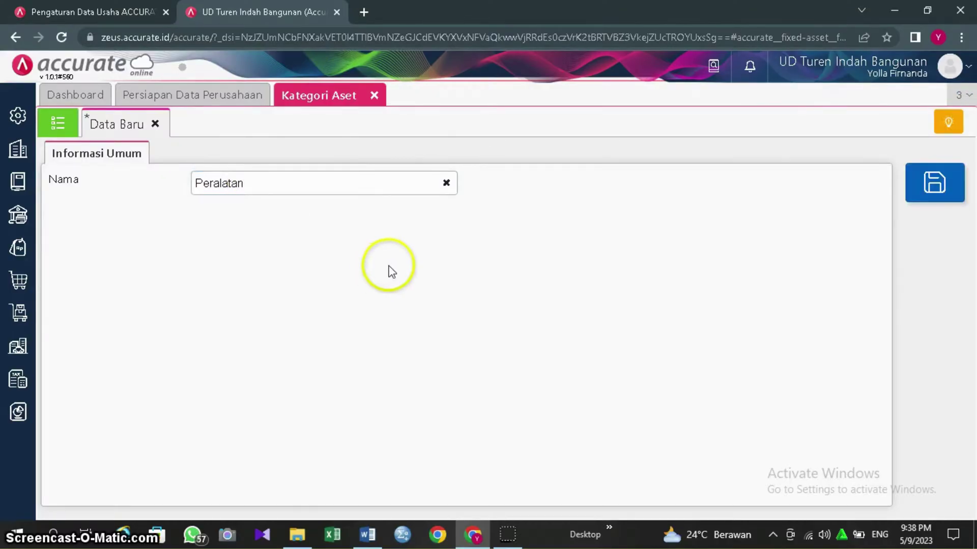
left_click(923, 184)
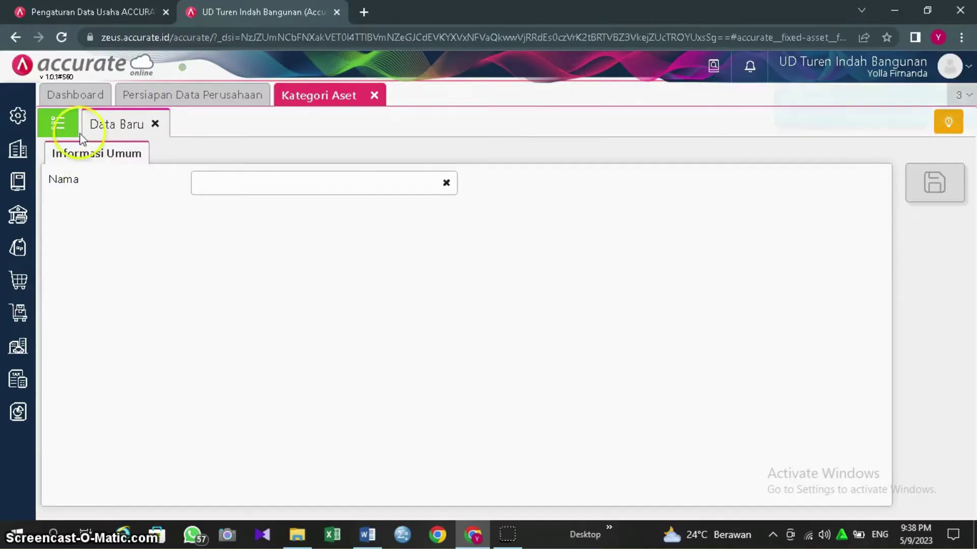
left_click(58, 123)
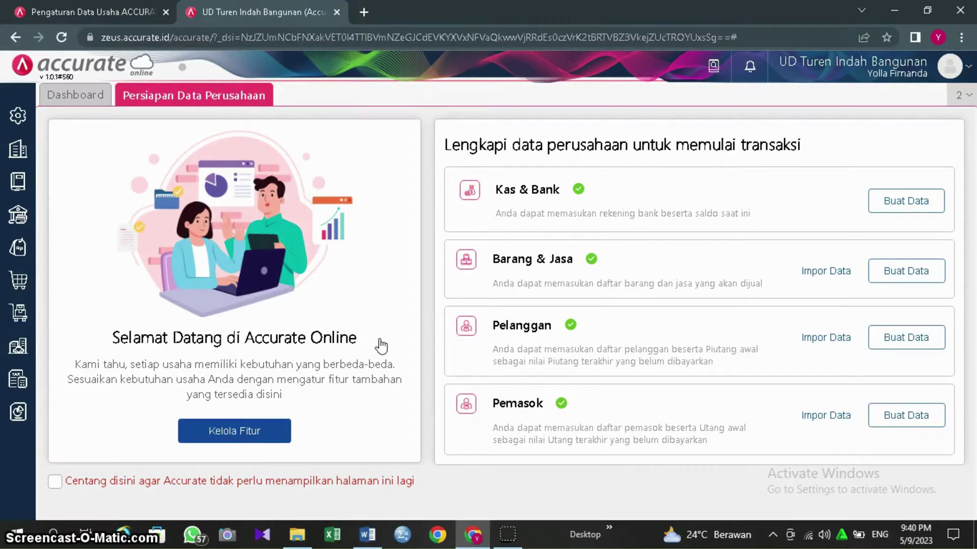
- Start a new Aset Tetap record named Kantor and turn off automatic numbering for its asset code
mouse_move(23, 350)
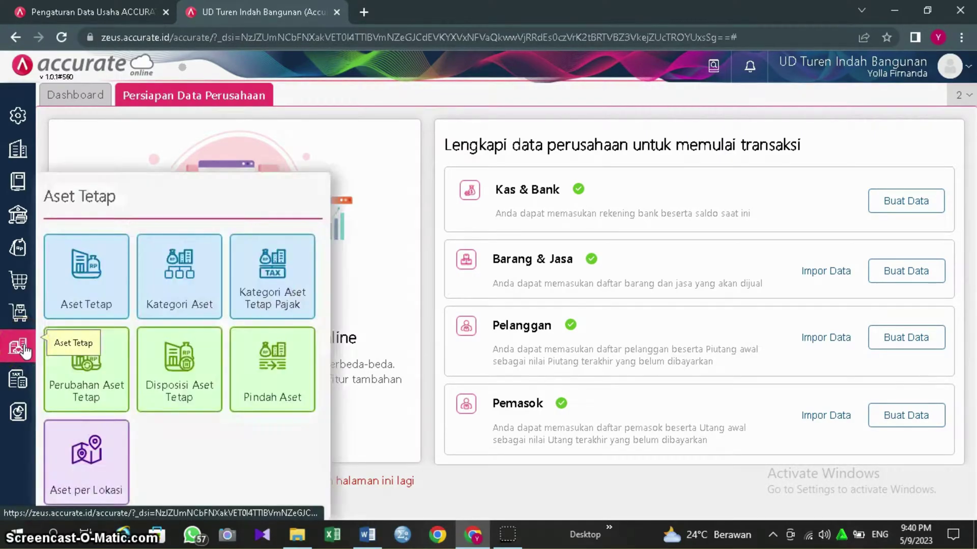
left_click(115, 283)
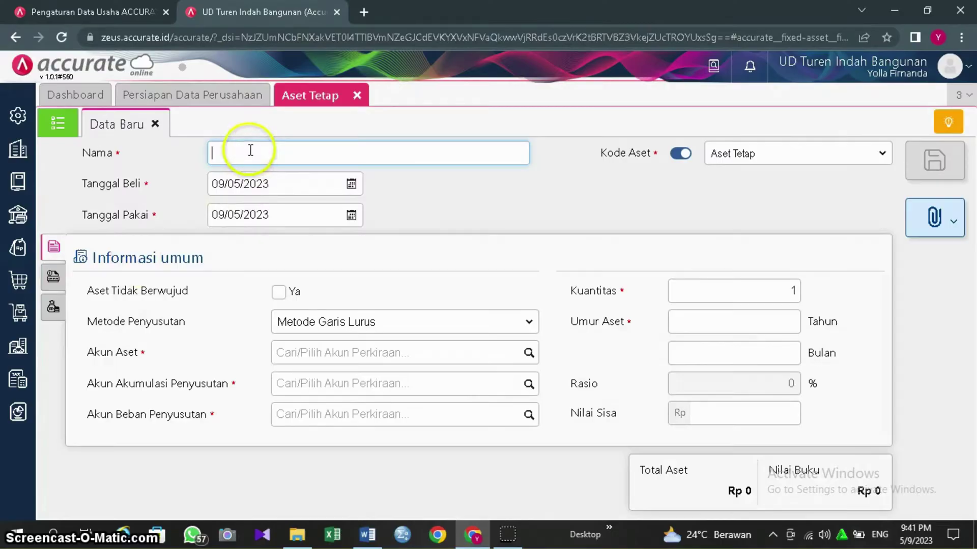
type("Kantortor")
left_click(681, 153)
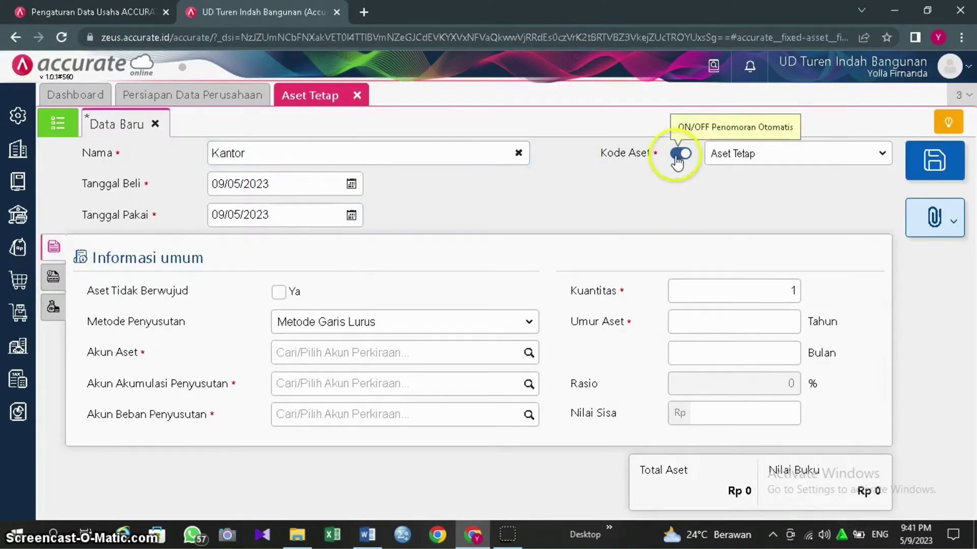
- Set both the purchase date and the usage date of the Kantor asset to 10/01/2022
left_click(283, 187)
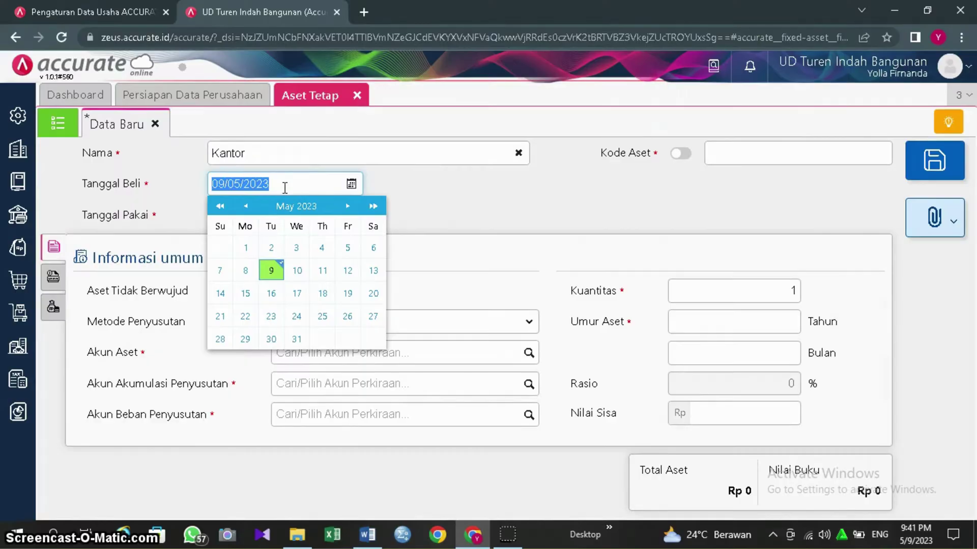
type("10/01/2022")
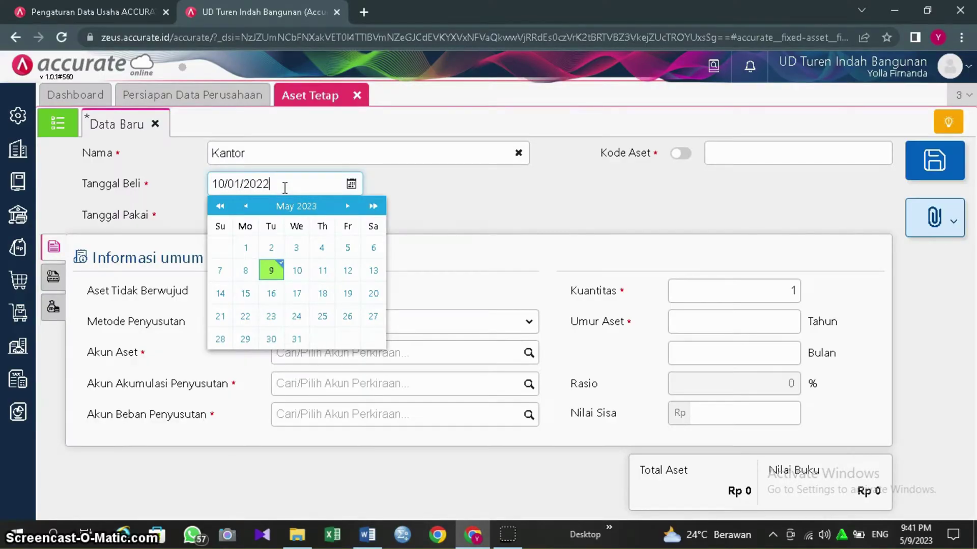
left_click(445, 192)
left_click(276, 217)
type("10/01/2022")
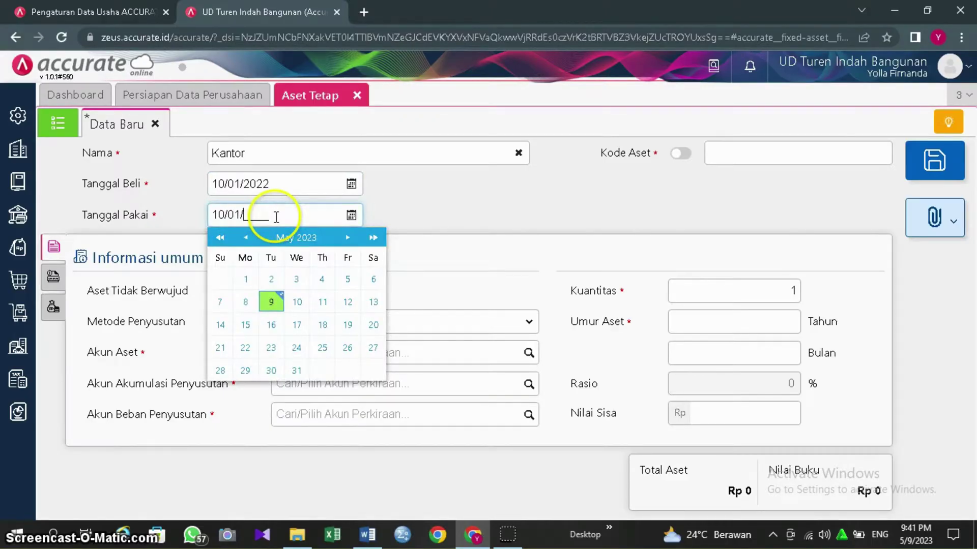
left_click(449, 208)
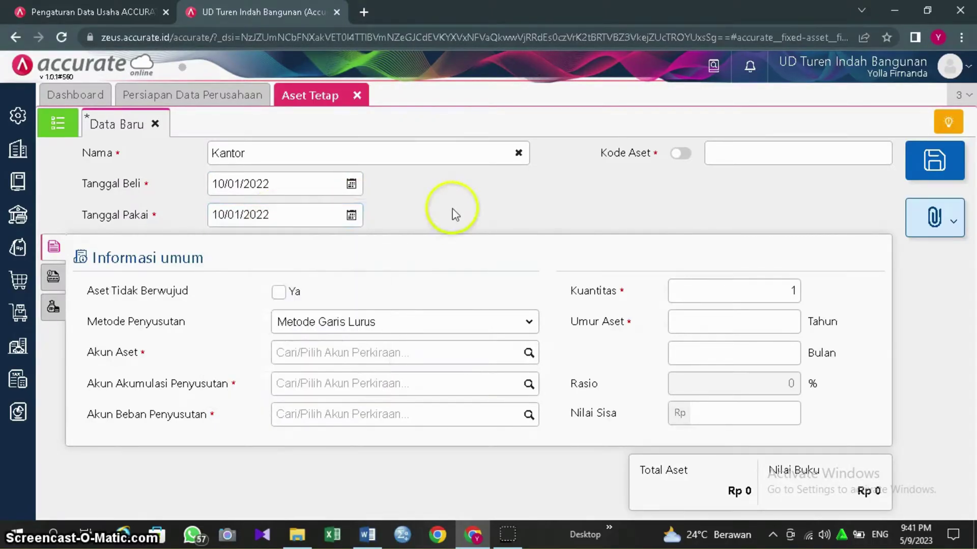
- Enter FA-02 as the asset code of the Kantor asset
left_click(740, 157)
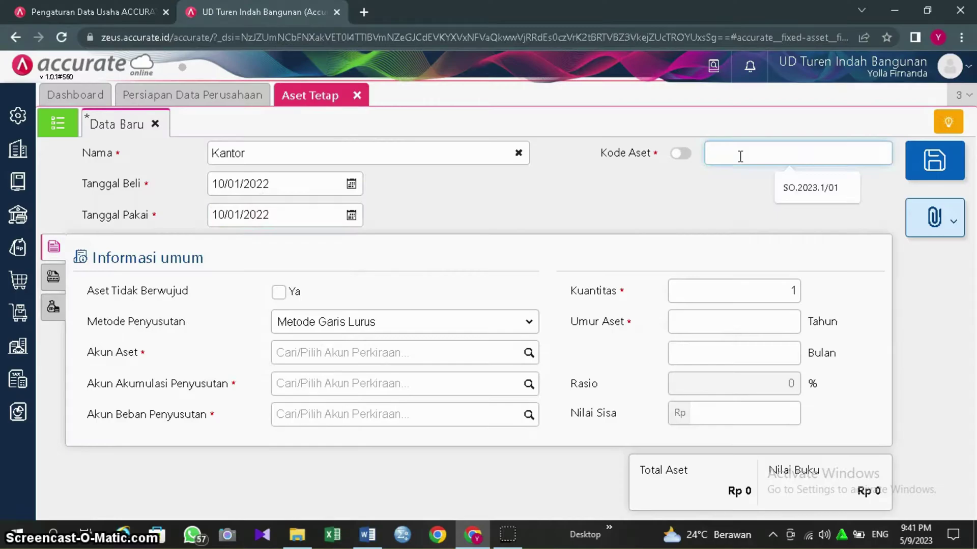
type("FA-")
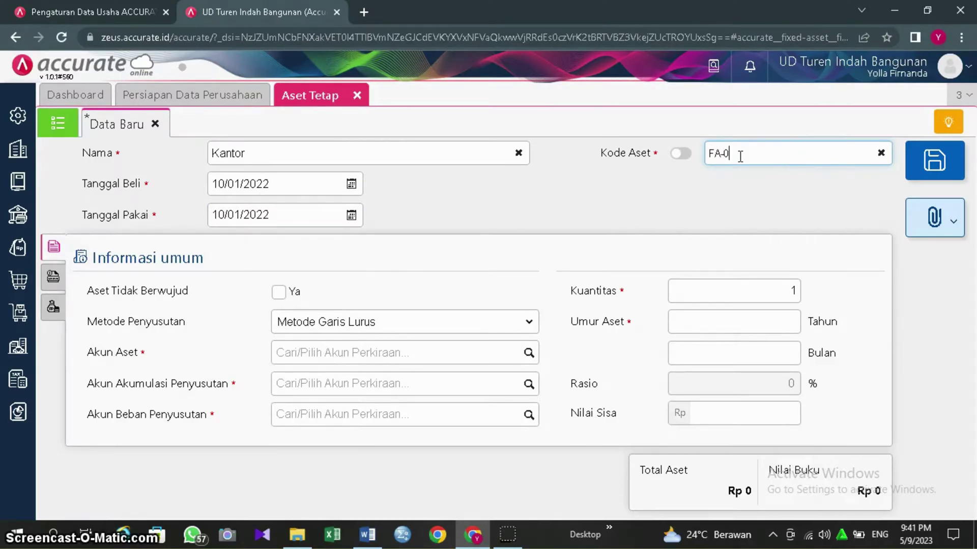
type("02")
- Keep Metode Garis Lurus as the depreciation method and assign [120102] Gedung as the asset account
left_click(479, 331)
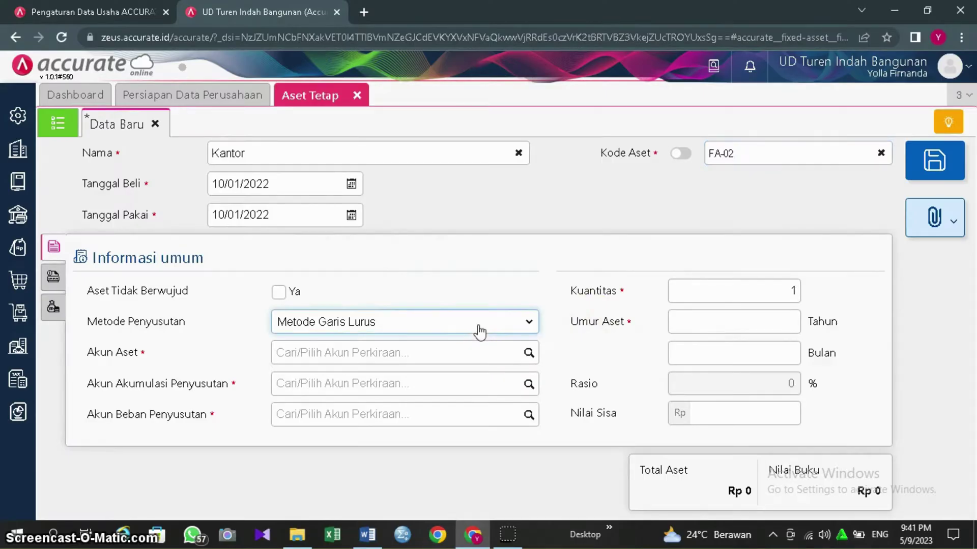
left_click(479, 332)
left_click(415, 355)
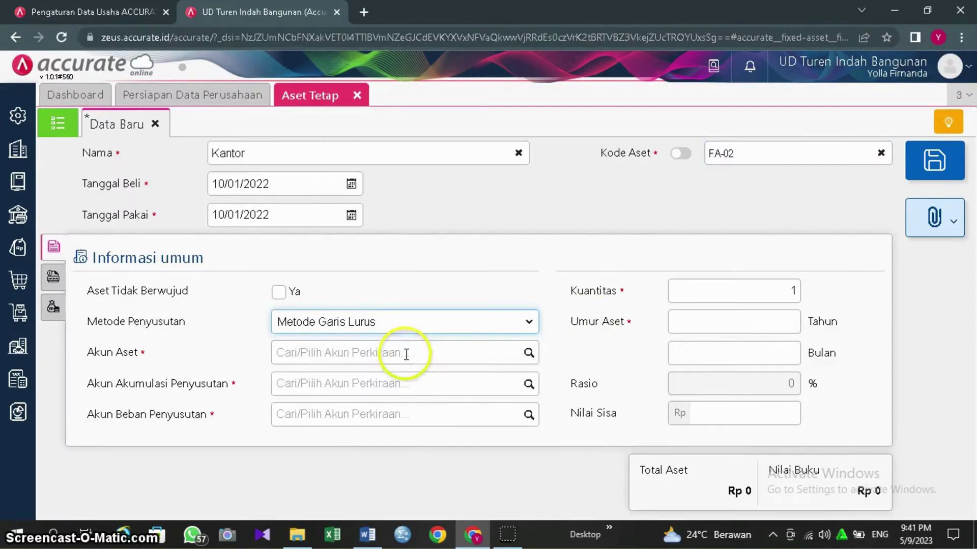
left_click(381, 352)
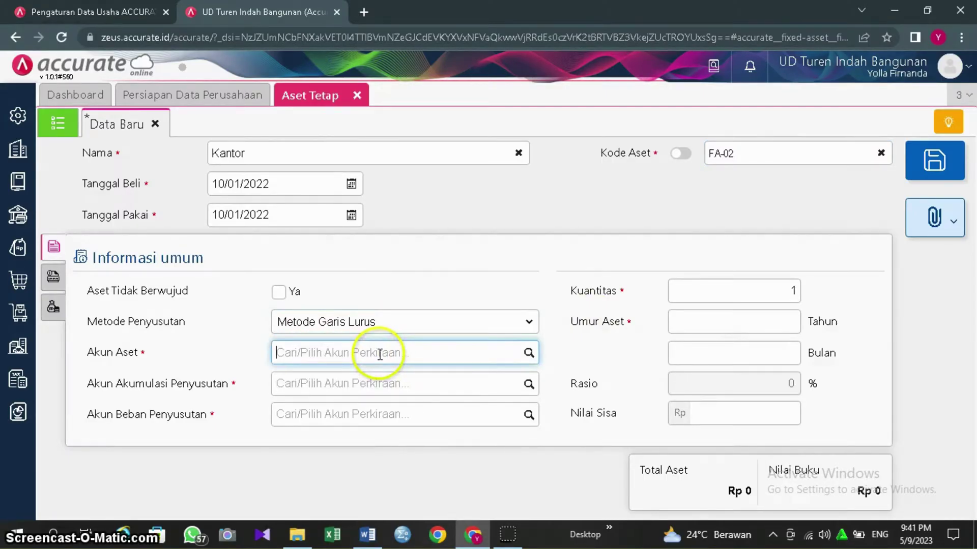
left_click(528, 354)
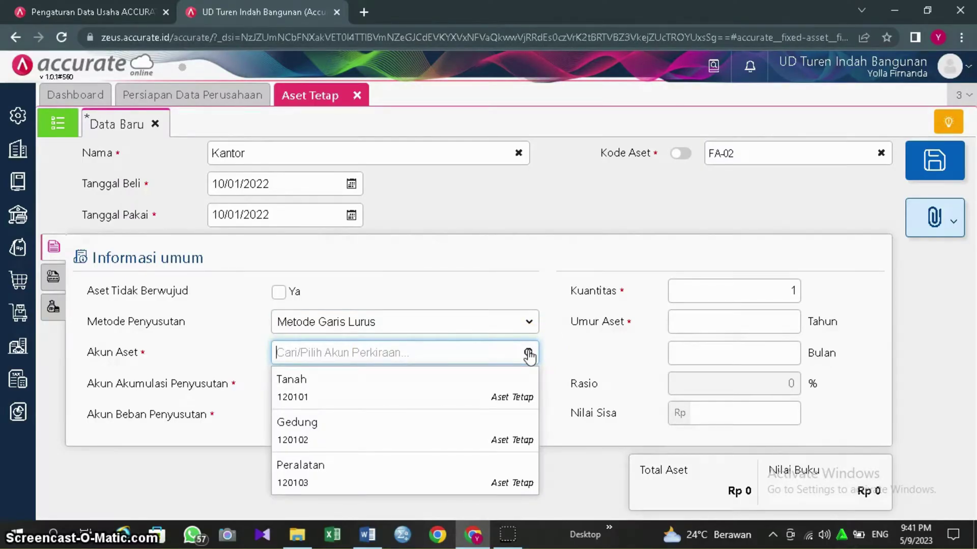
left_click(383, 433)
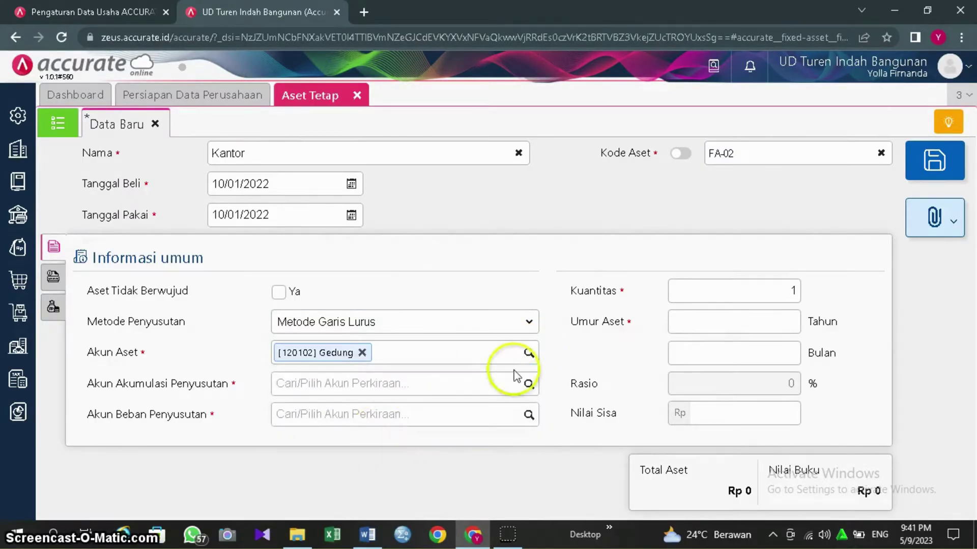
- Assign [120201] Akum Penyust Gedung as the accumulated depreciation account and [610201] Beban Penyust Gedung as the depreciation expense account
left_click(529, 385)
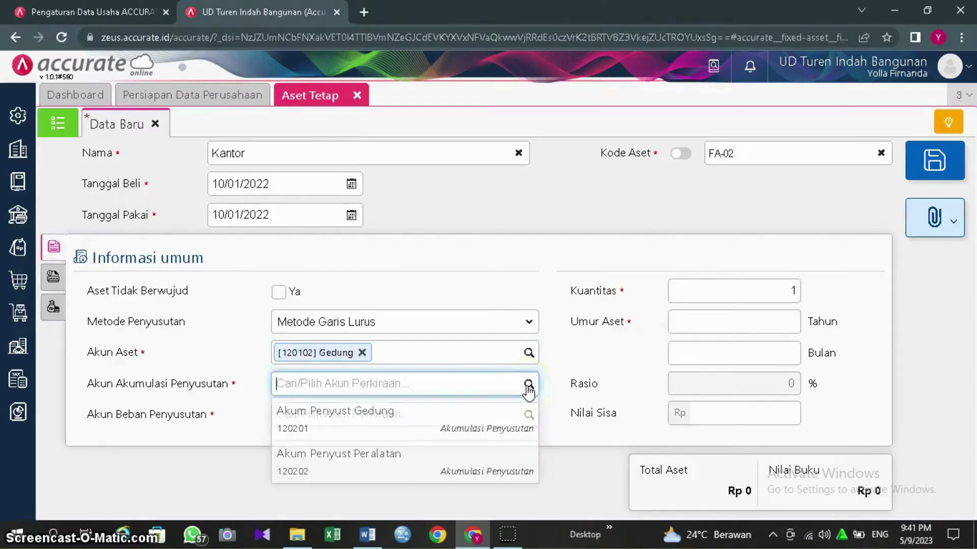
left_click(458, 425)
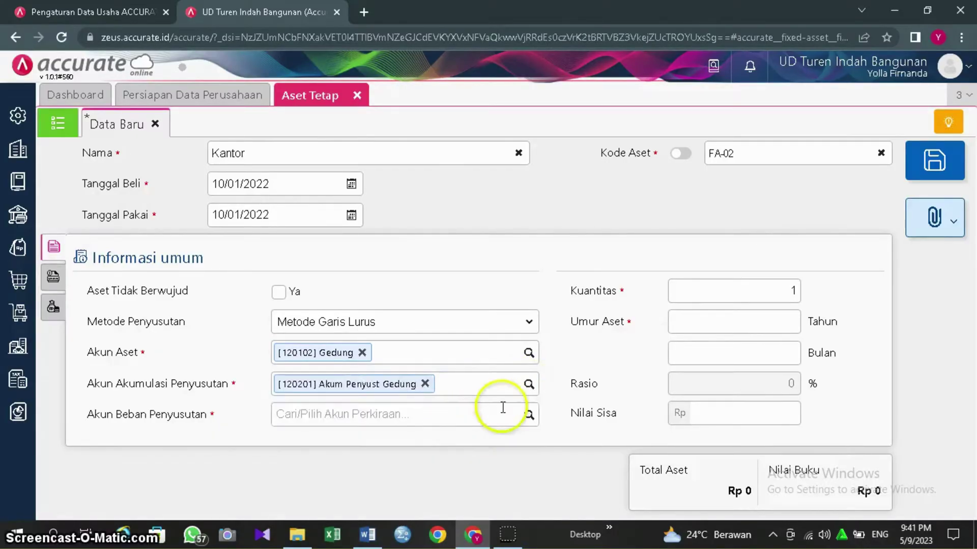
left_click(529, 415)
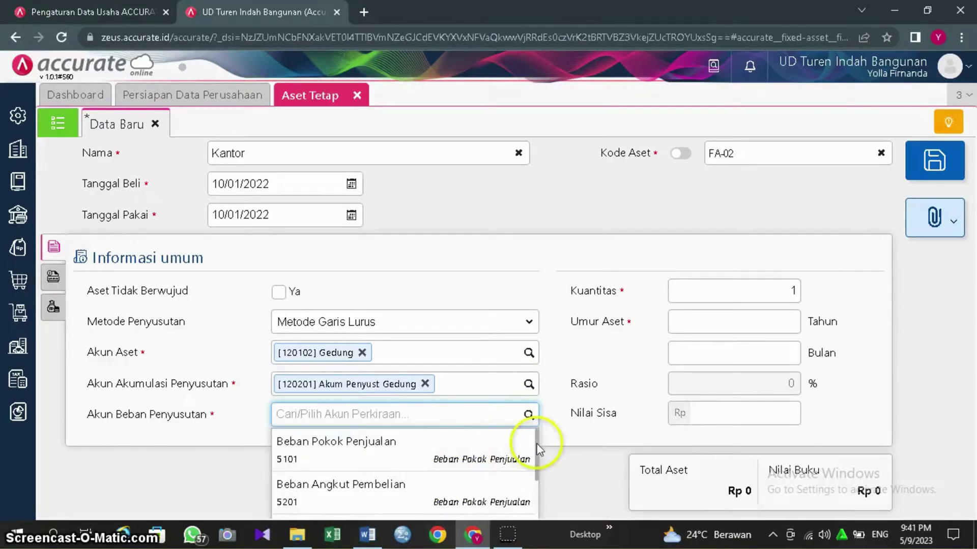
left_click_drag(535, 471, 532, 513)
left_click(422, 479)
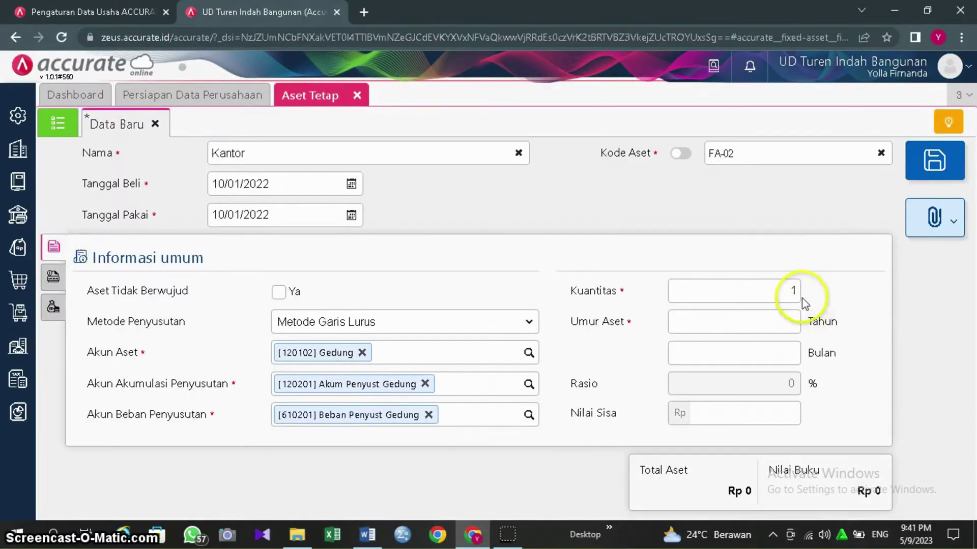
- Set the Kantor asset's useful life to 20 years and open its Info lainnya section
left_click(786, 323)
type("20")
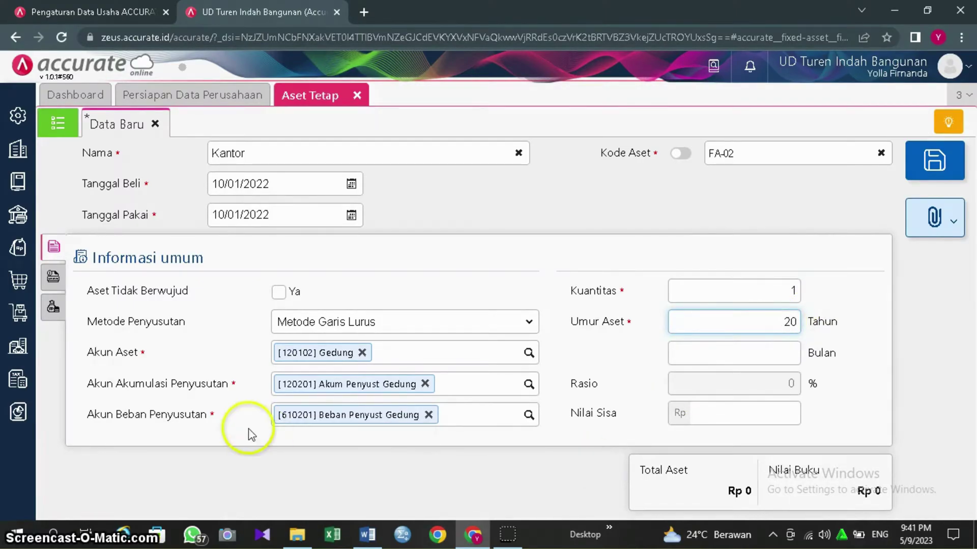
left_click(54, 278)
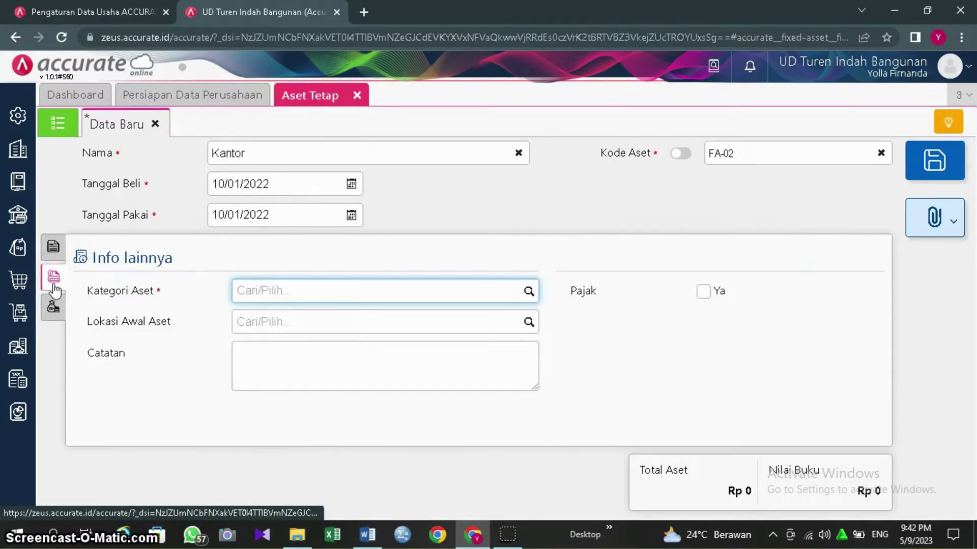
- Assign the Kantor asset to the Gedung asset category and set its initial location to Kantor Pusat
left_click(529, 299)
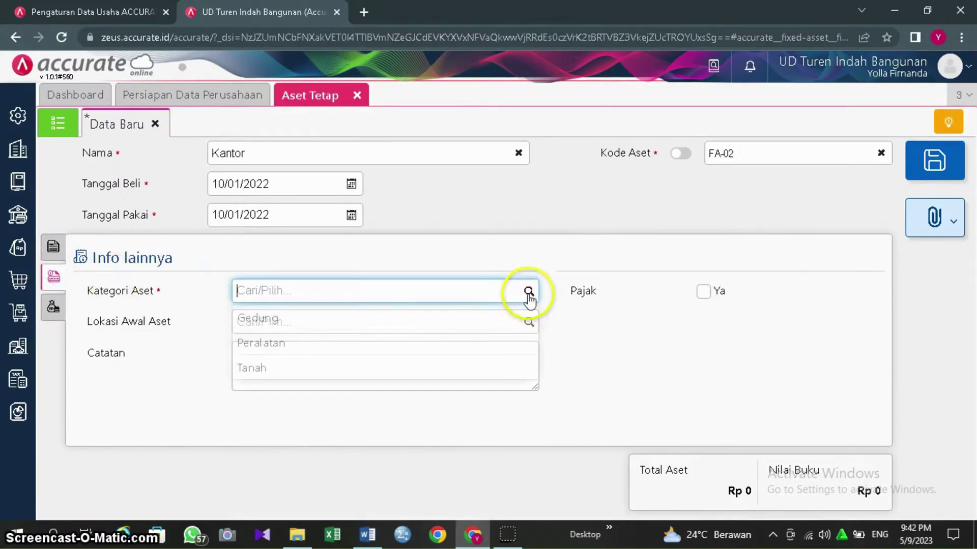
left_click(456, 324)
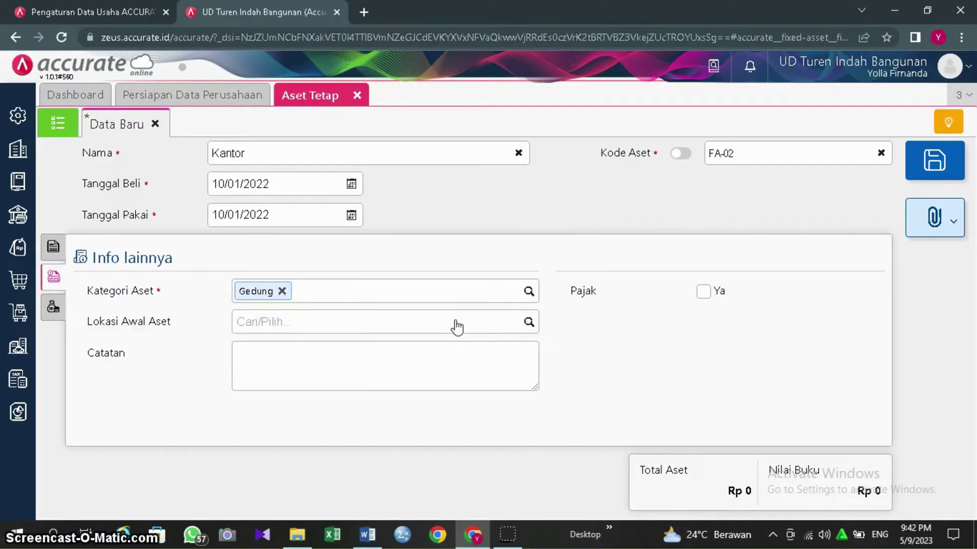
left_click(529, 322)
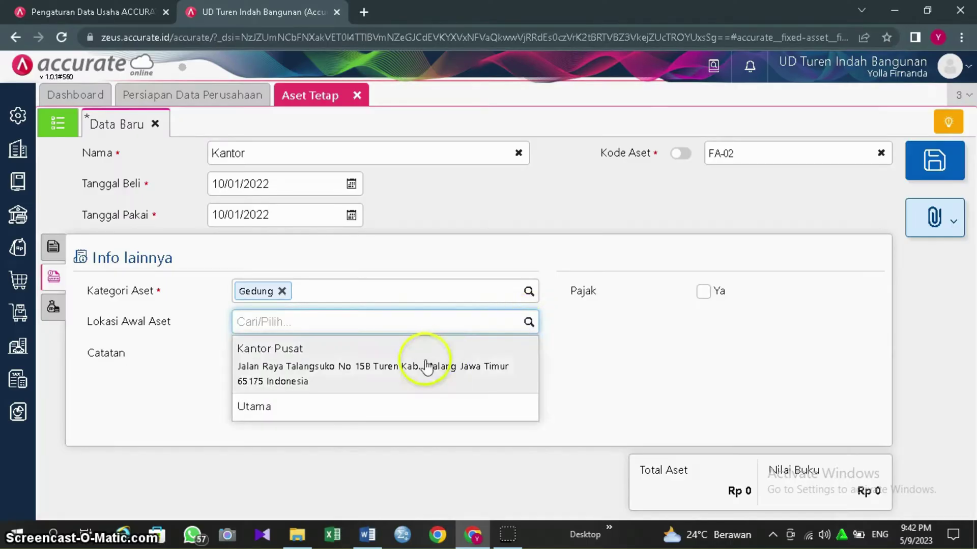
left_click(423, 362)
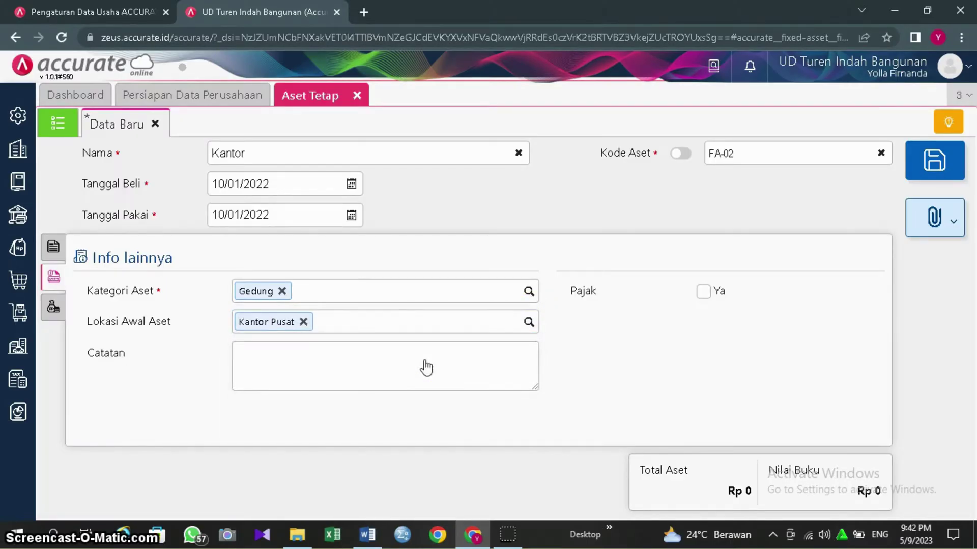
left_click(483, 356)
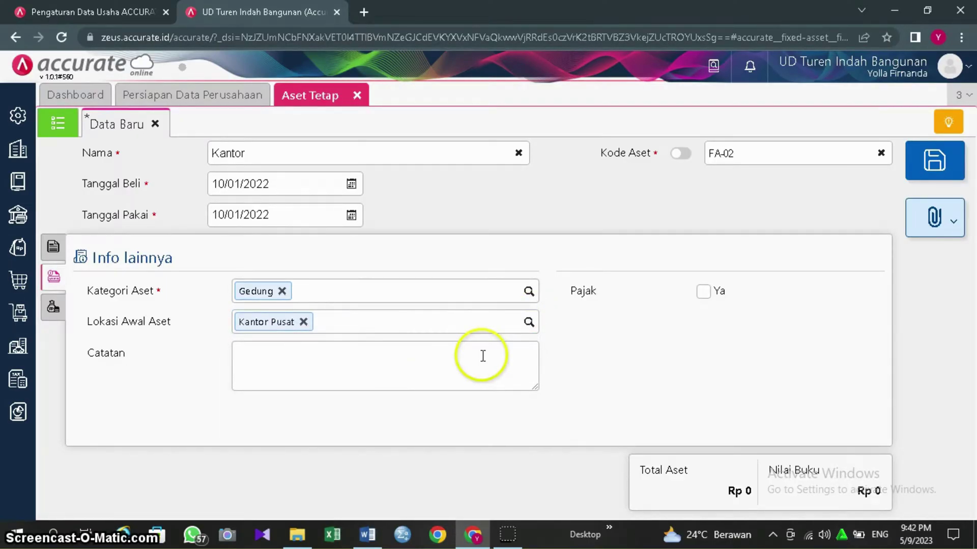
- Mark the Kantor asset as a tax asset with Bangunan Permanen as its tax category
left_click(704, 292)
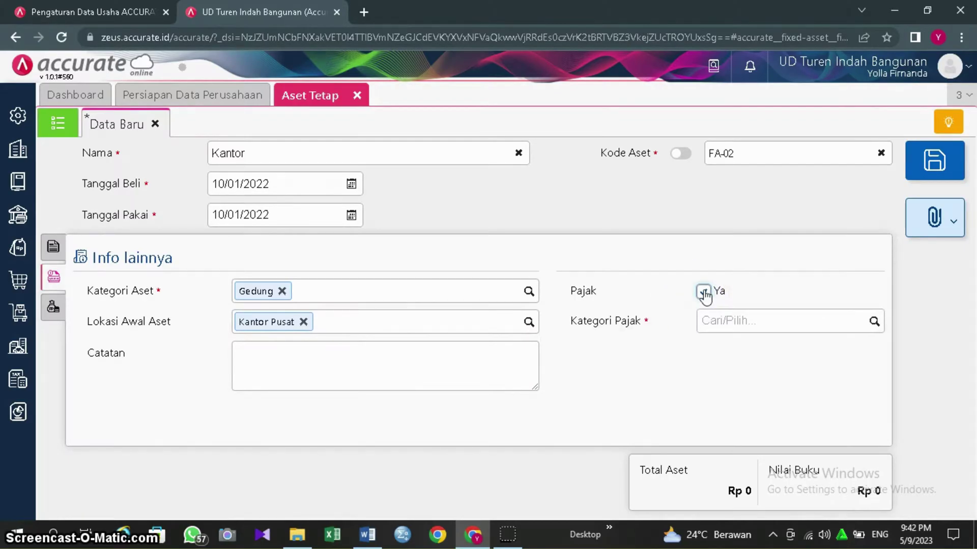
left_click(874, 321)
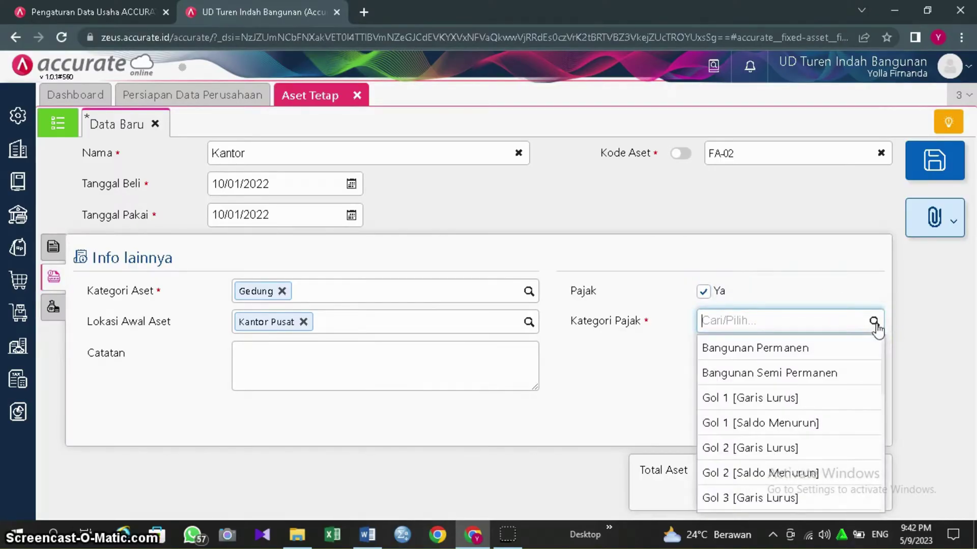
left_click(730, 348)
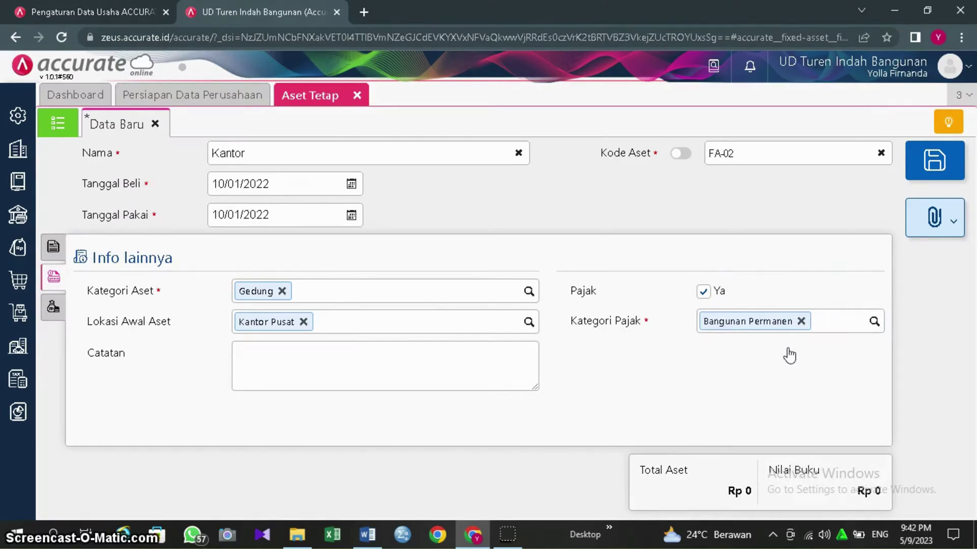
- Find Equitas Saldo Awal and add it as the expenditure account of the Kantor asset
left_click(53, 307)
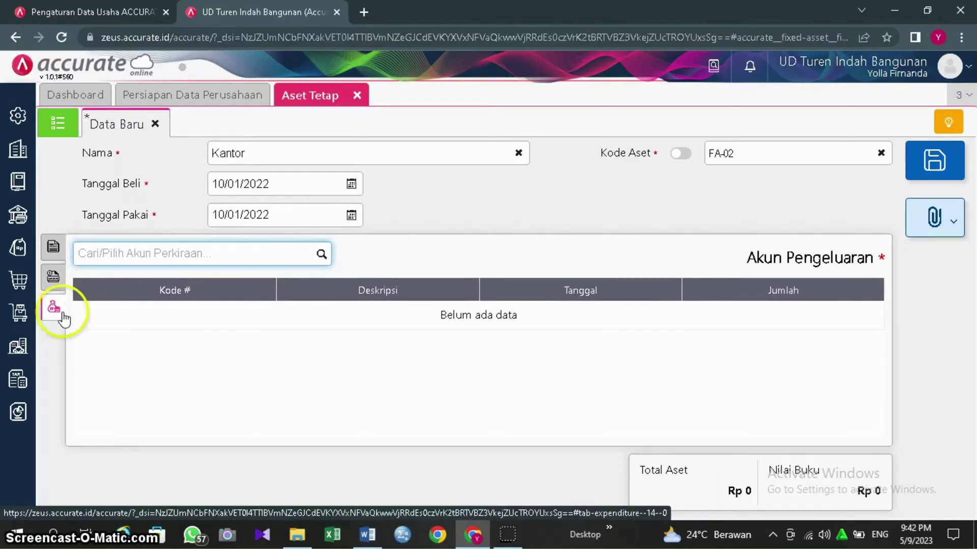
left_click(320, 256)
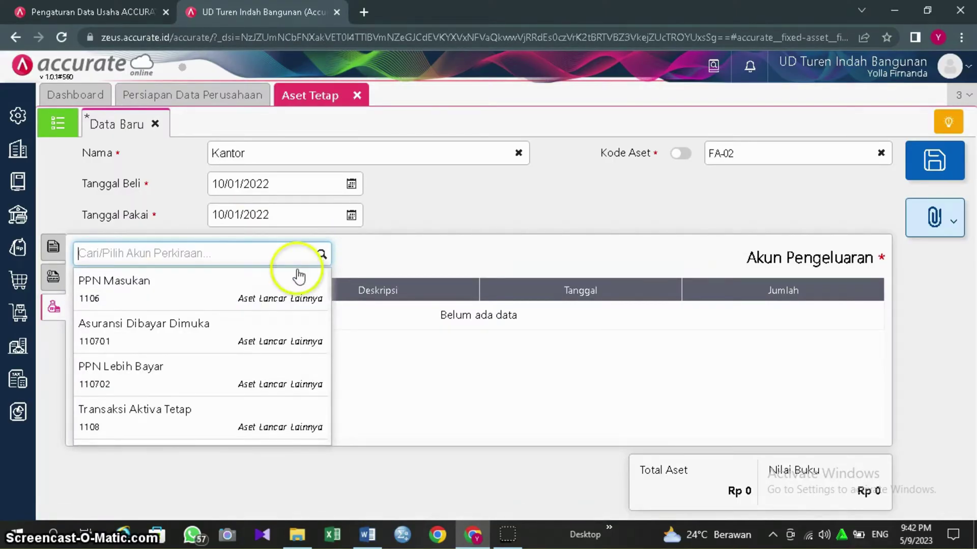
left_click(240, 258)
type("Ekuitas")
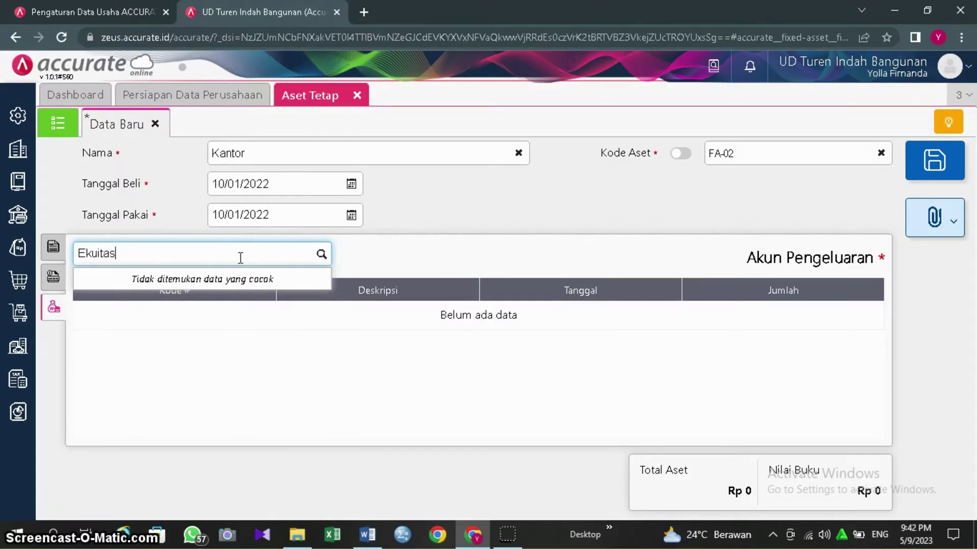
key("BackSpace")
key("BackSpace")
key("BackSpace")
key("BackSpace")
key("BackSpace")
type("u")
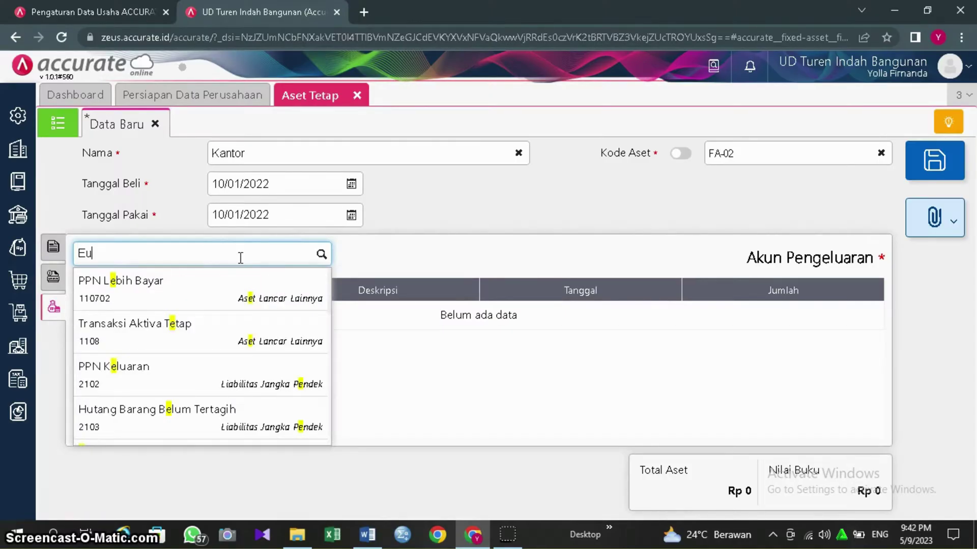
key("BackSpace")
type("quitas")
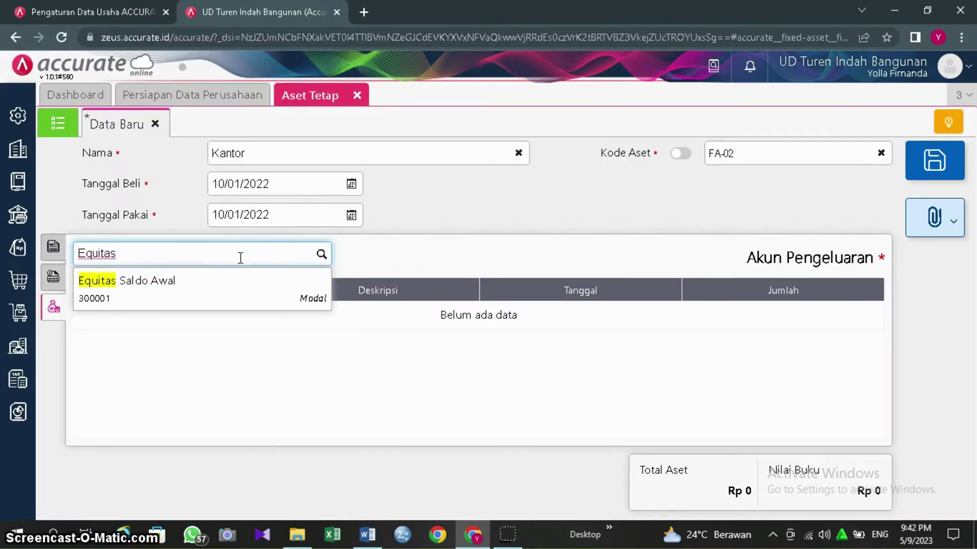
left_click(205, 289)
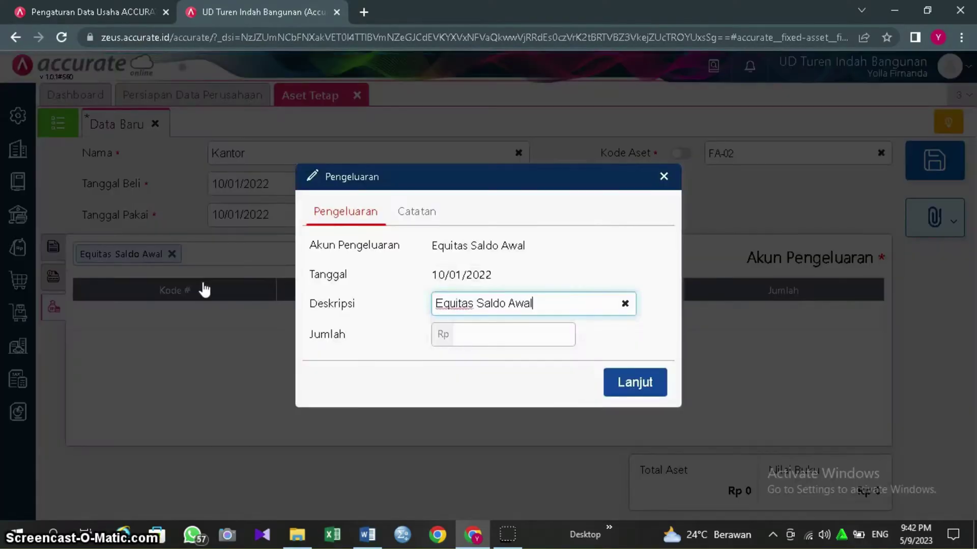
- Enter Rp 540.000.000 as the amount of the Equitas Saldo Awal expenditure and save the Kantor asset
left_click(556, 338)
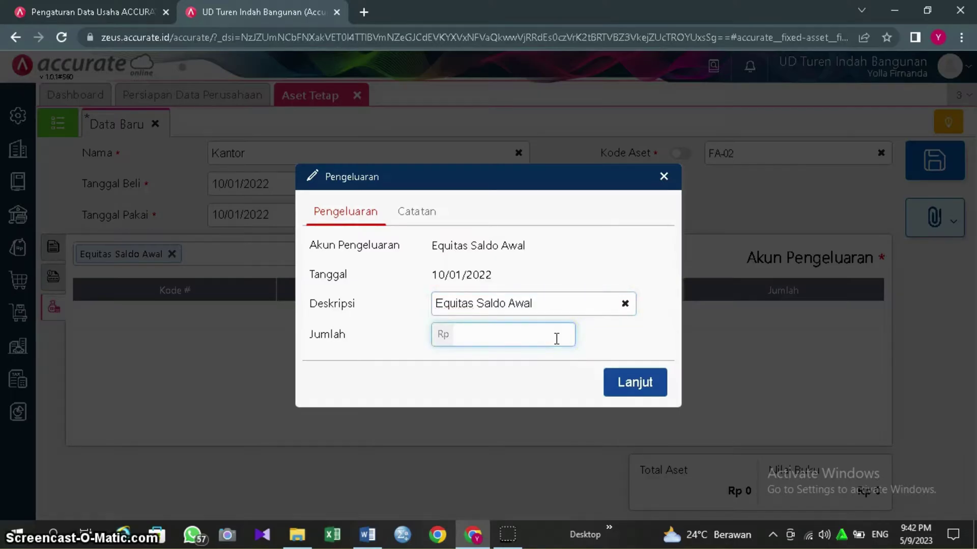
type("540.000.000")
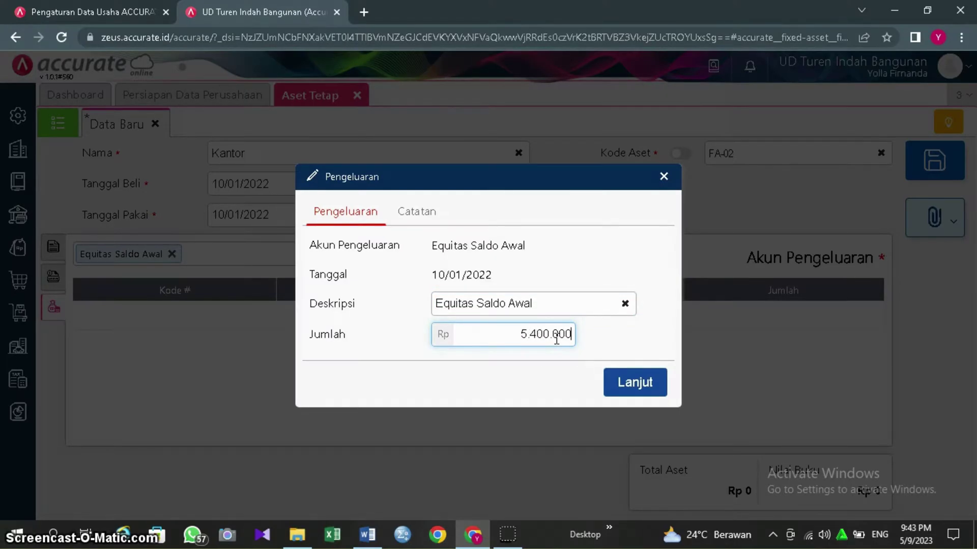
left_click(542, 360)
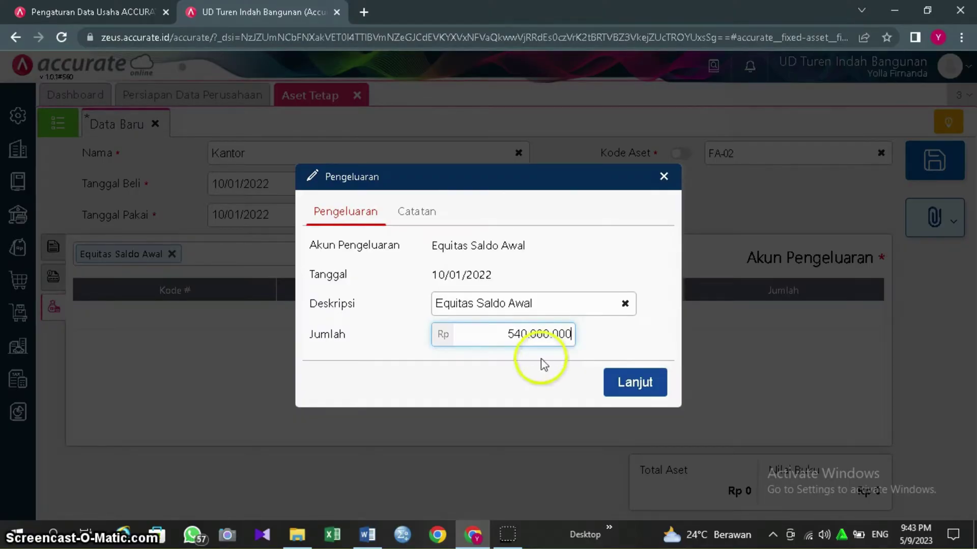
left_click(635, 382)
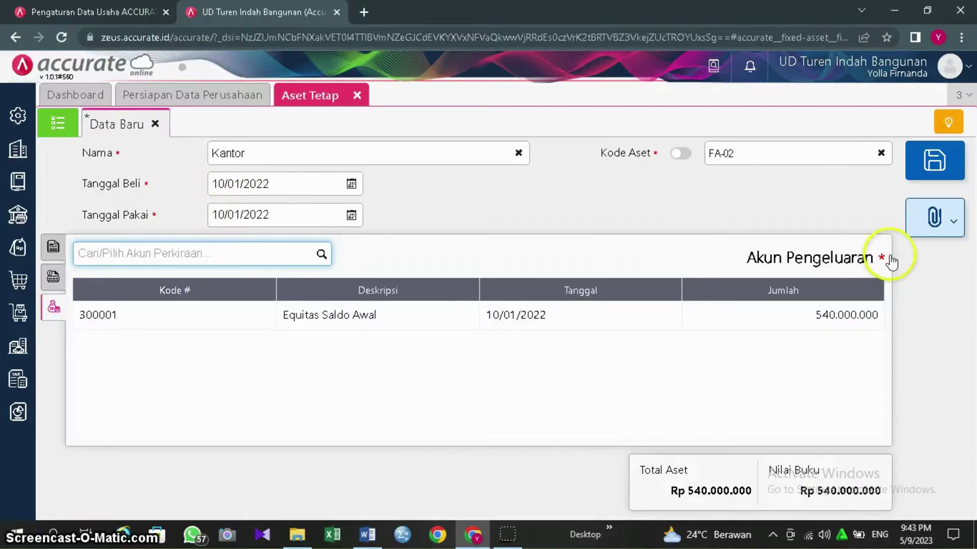
left_click(938, 163)
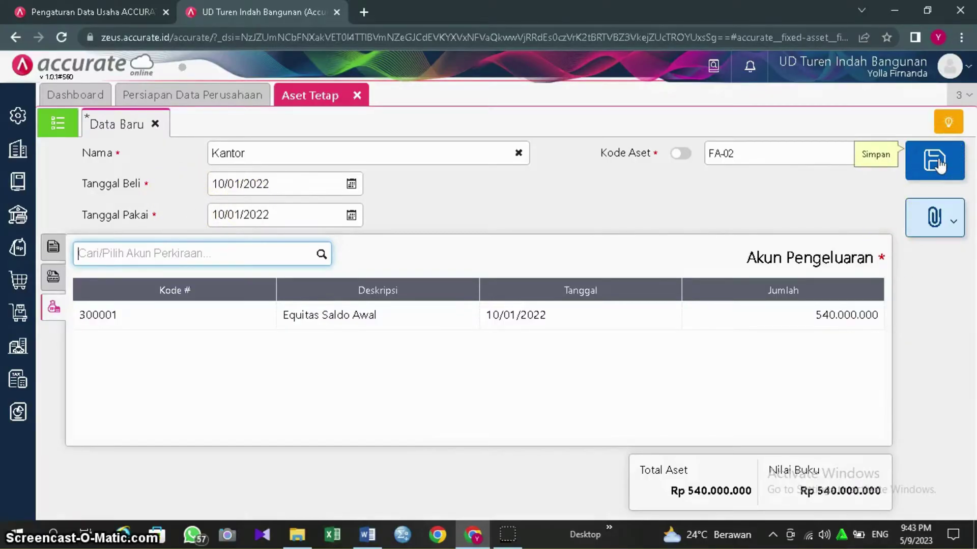
left_click(939, 164)
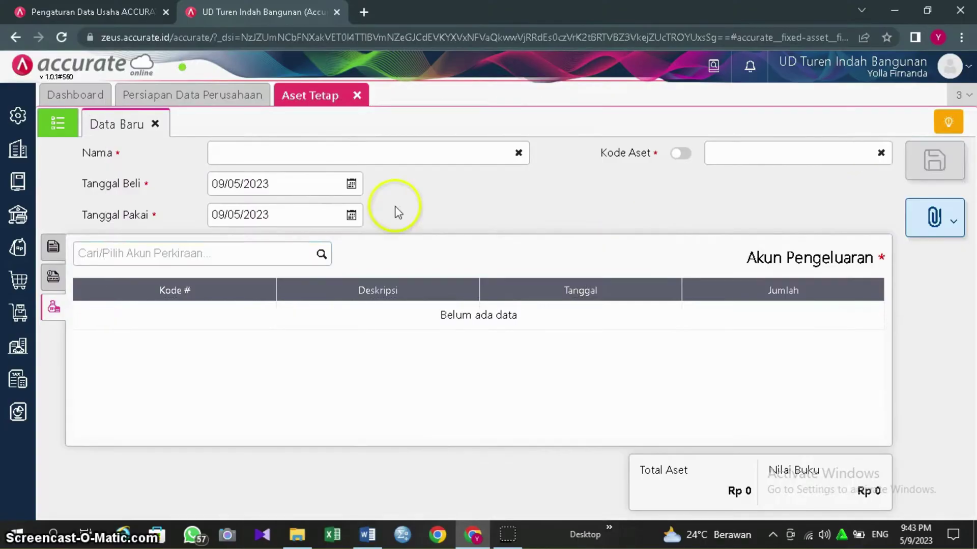
- Open asset FA-02 Kantor from the fixed asset list and delete it
left_click(67, 140)
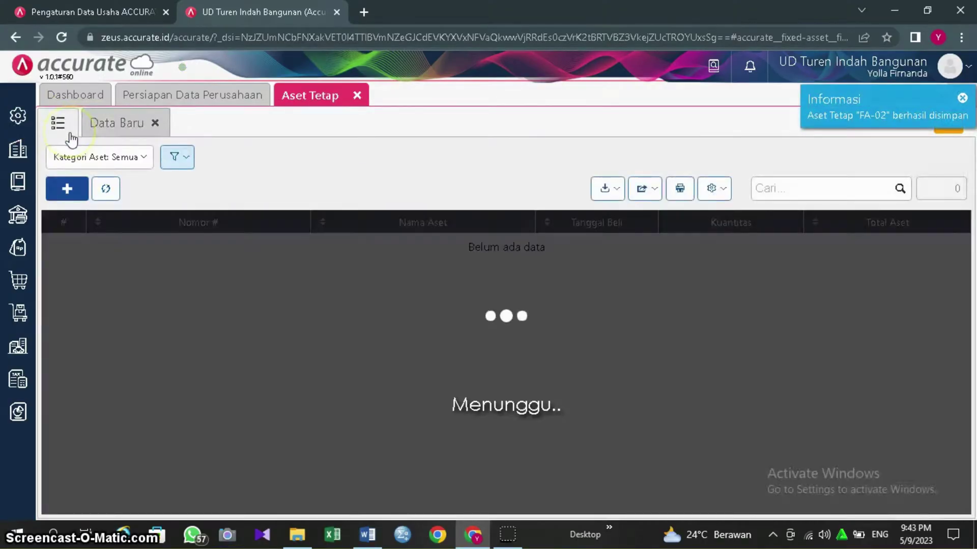
left_click(178, 311)
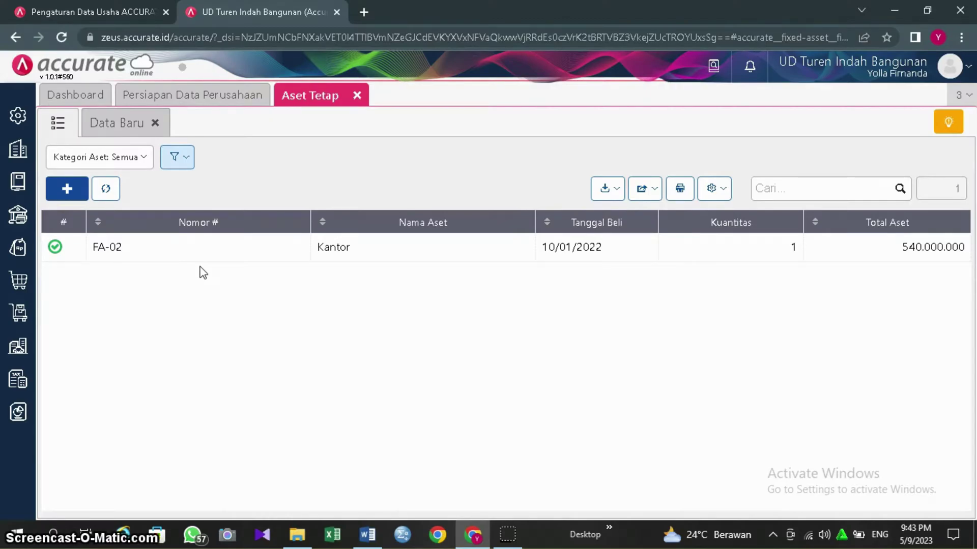
left_click(229, 257)
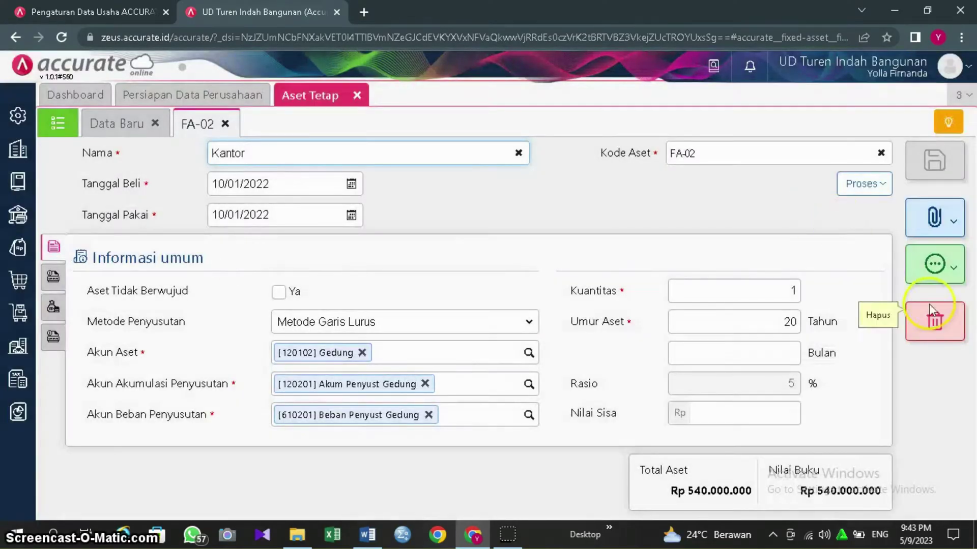
left_click(930, 309)
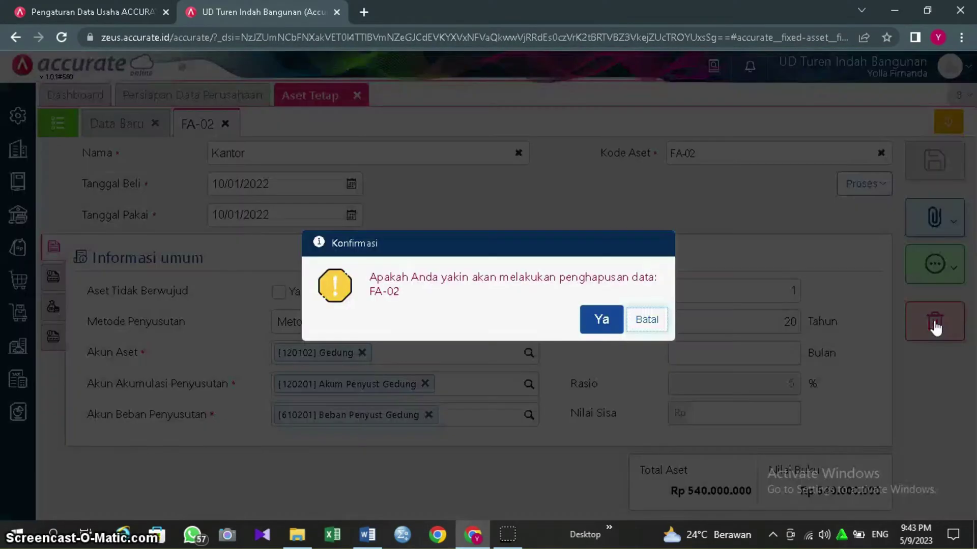
left_click(593, 319)
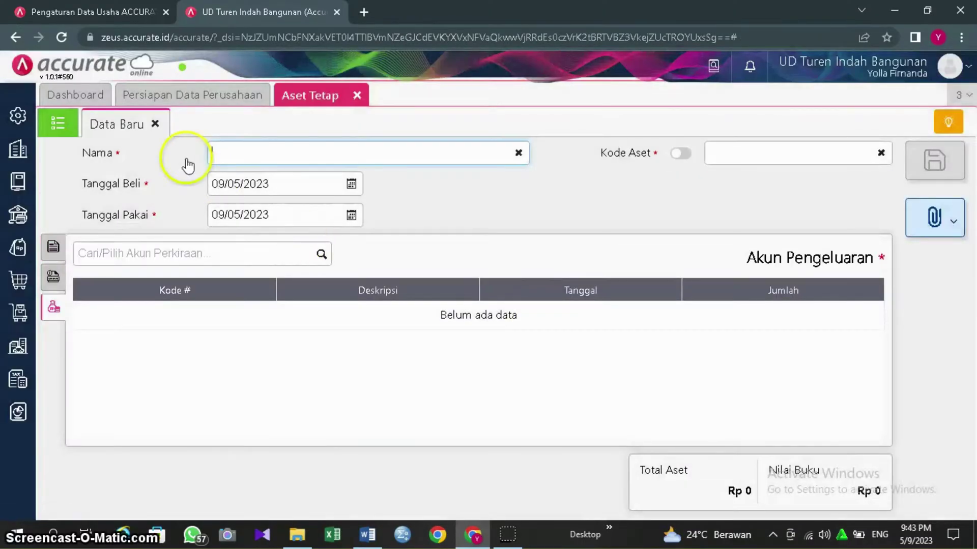
left_click(62, 122)
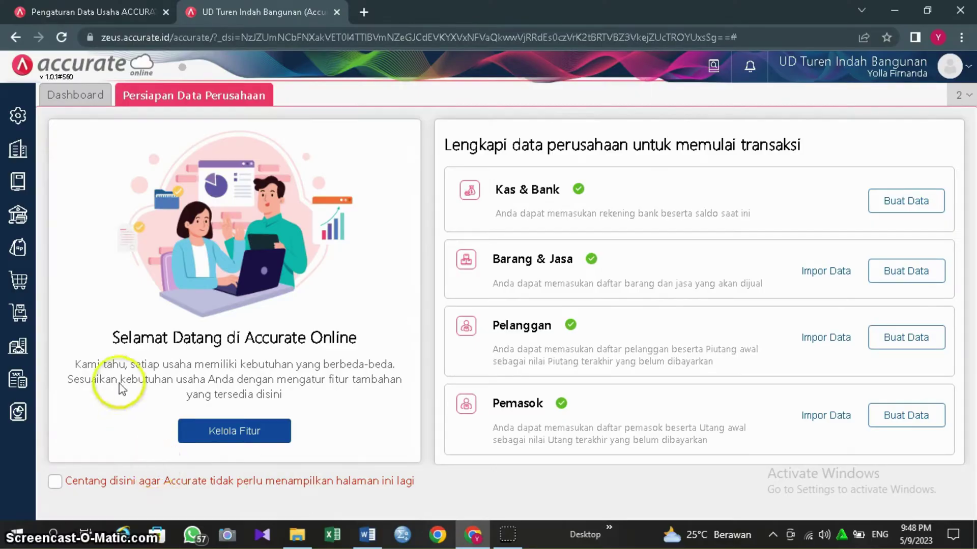
- Go to the Aset Tetap list and start an import of fixed assets from an Excel file
left_click(19, 358)
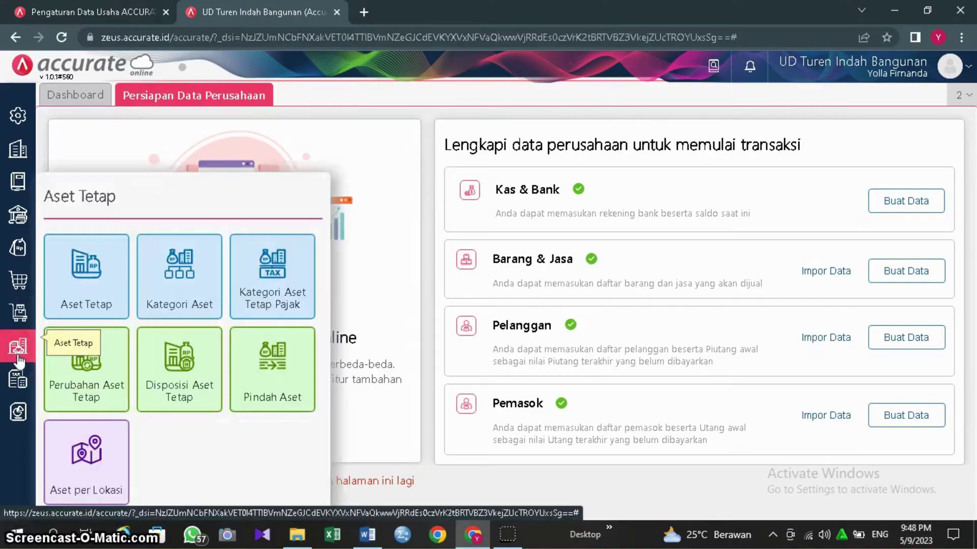
left_click(120, 300)
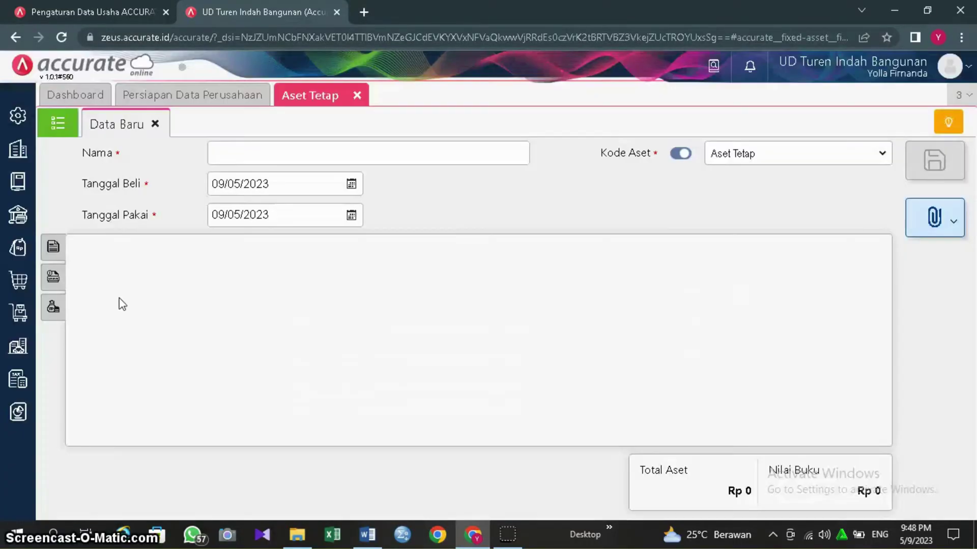
left_click(116, 284)
left_click(57, 123)
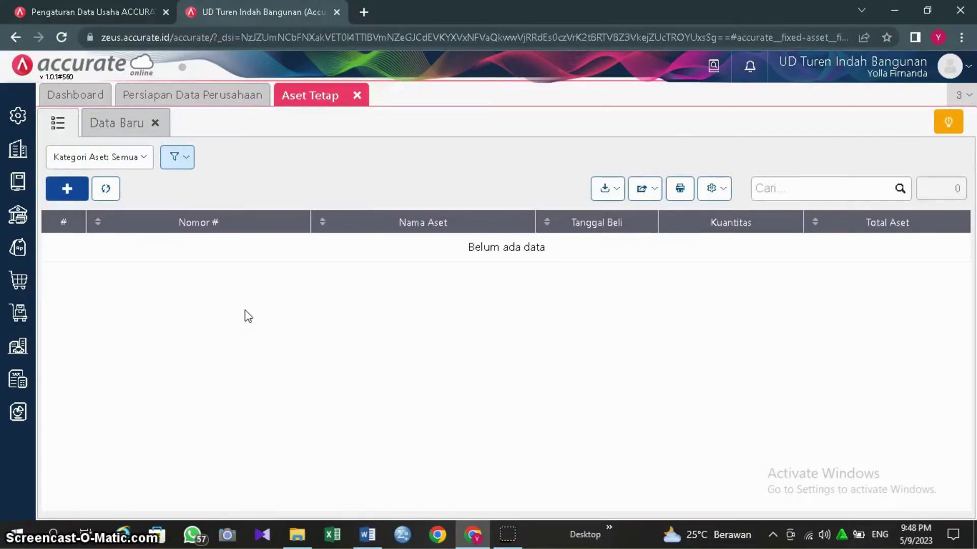
left_click(607, 190)
left_click(542, 218)
- Choose the file 5. Daftar Aset Tetap UD Turen Indah Bangunan.xlsx for the fixed asset import
left_click(344, 428)
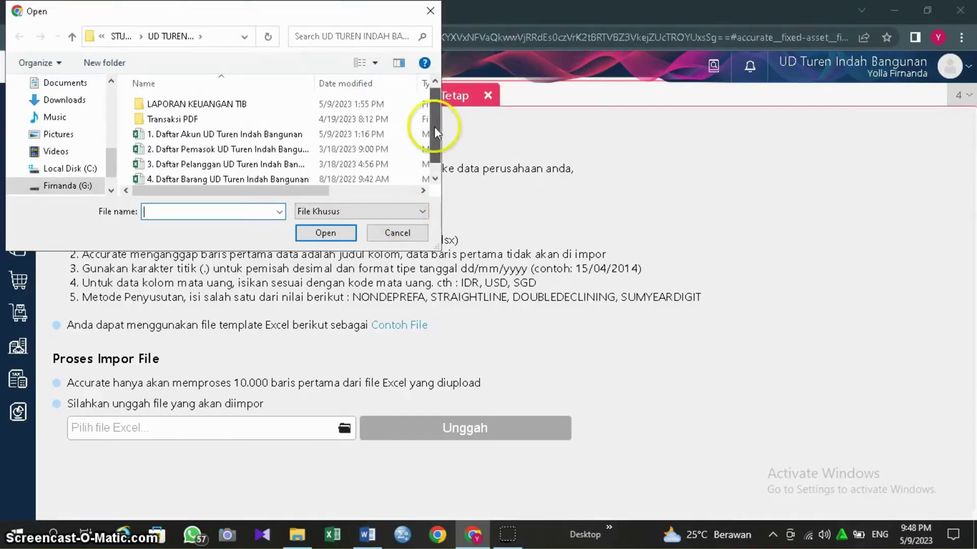
left_click_drag(435, 127, 432, 141)
left_click(321, 177)
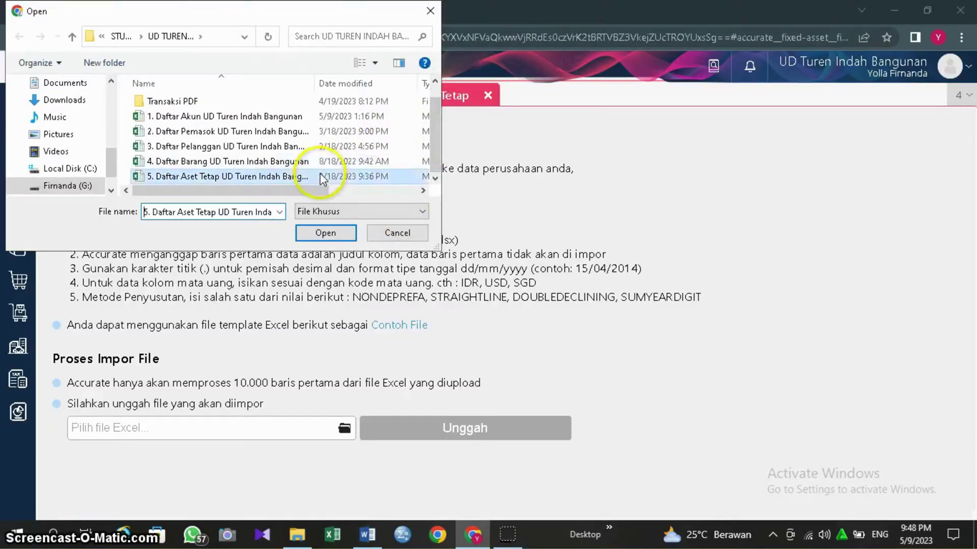
left_click(325, 233)
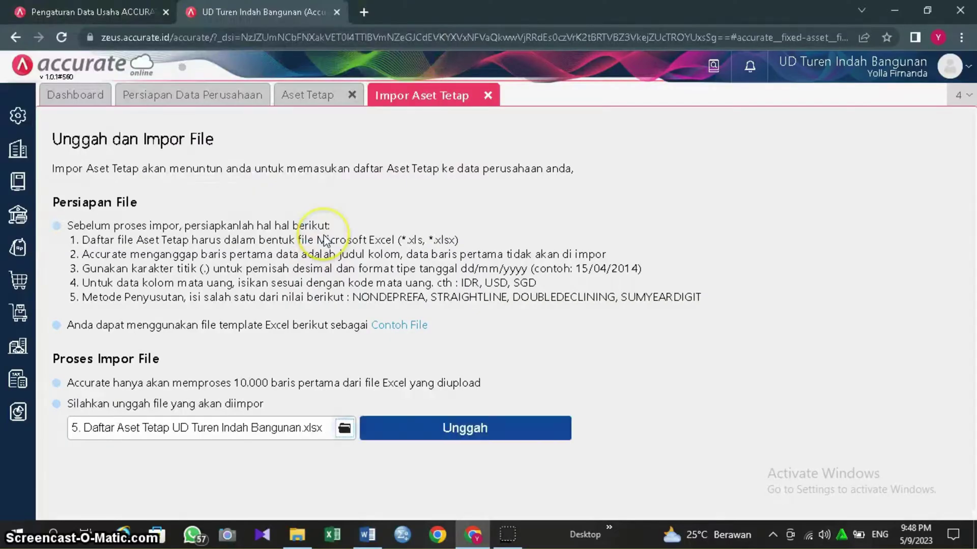
- Upload the chosen Excel file, accept the proposed column mapping and run the fixed asset import
left_click(469, 428)
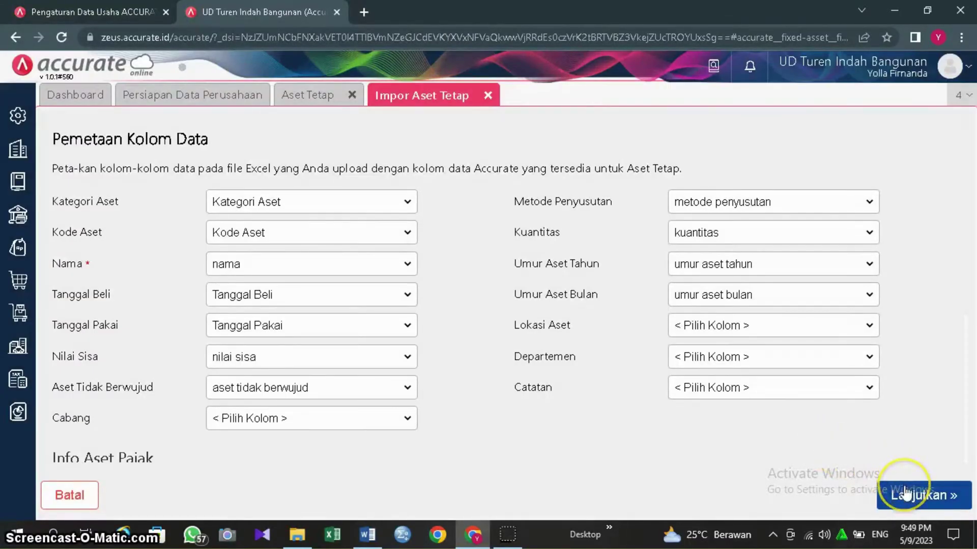
left_click(903, 492)
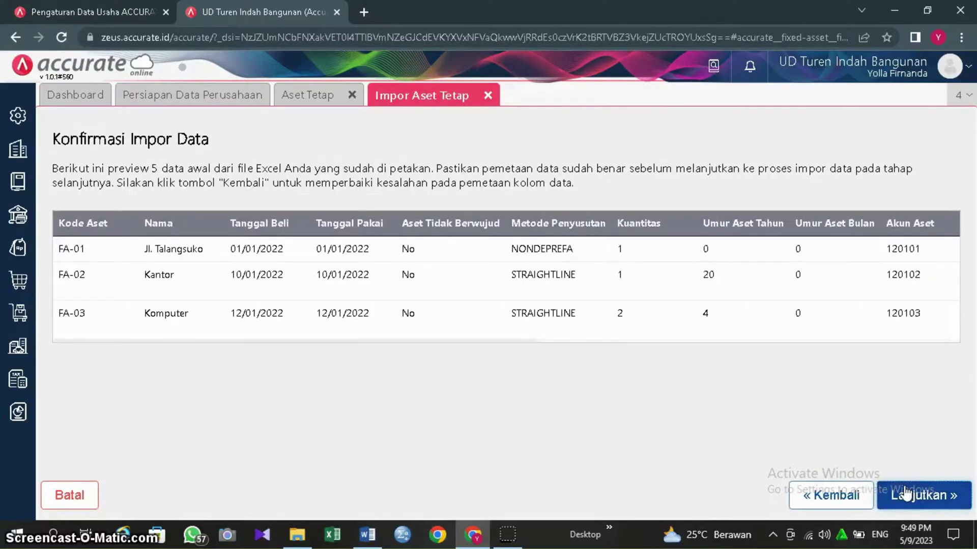
left_click(904, 492)
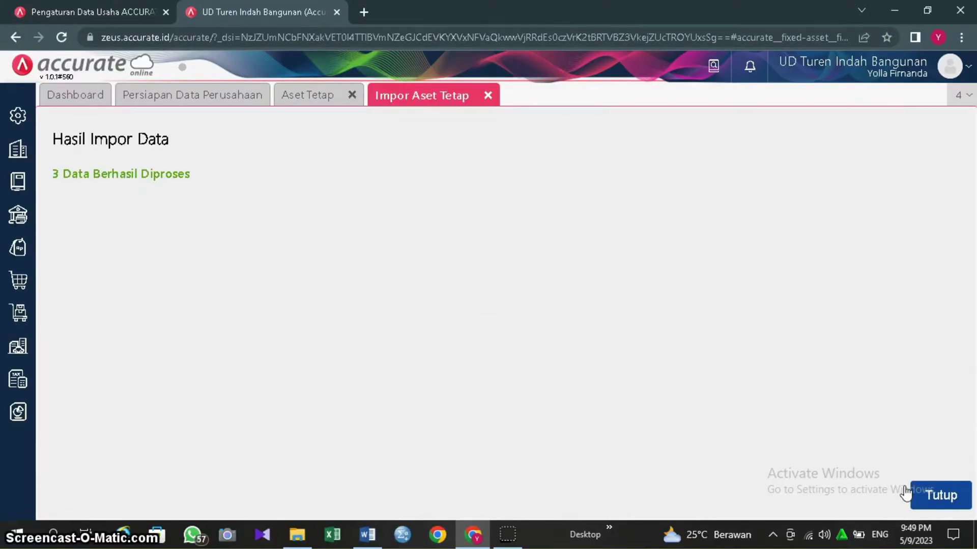
- Close the fixed asset import result and sort the Aset Tetap list by asset number in ascending order
left_click(936, 486)
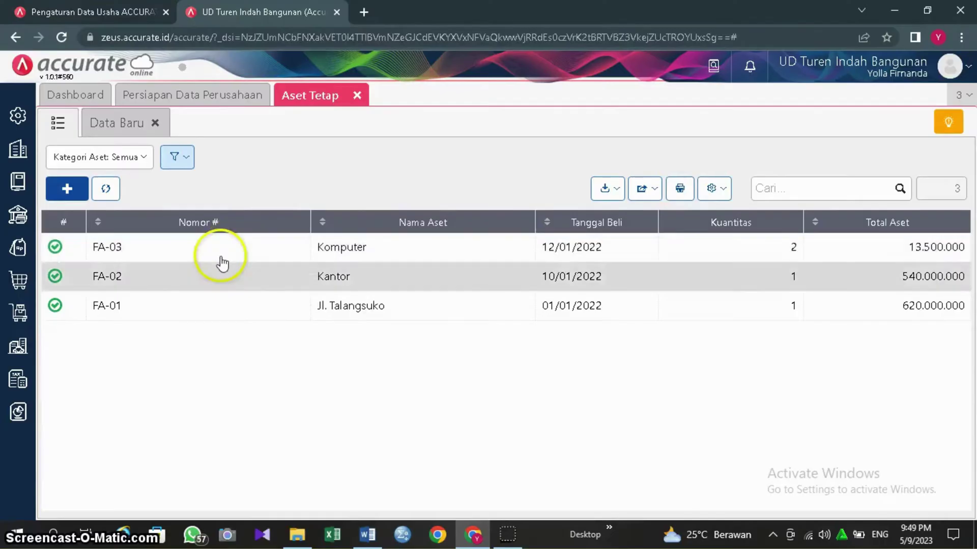
left_click(98, 223)
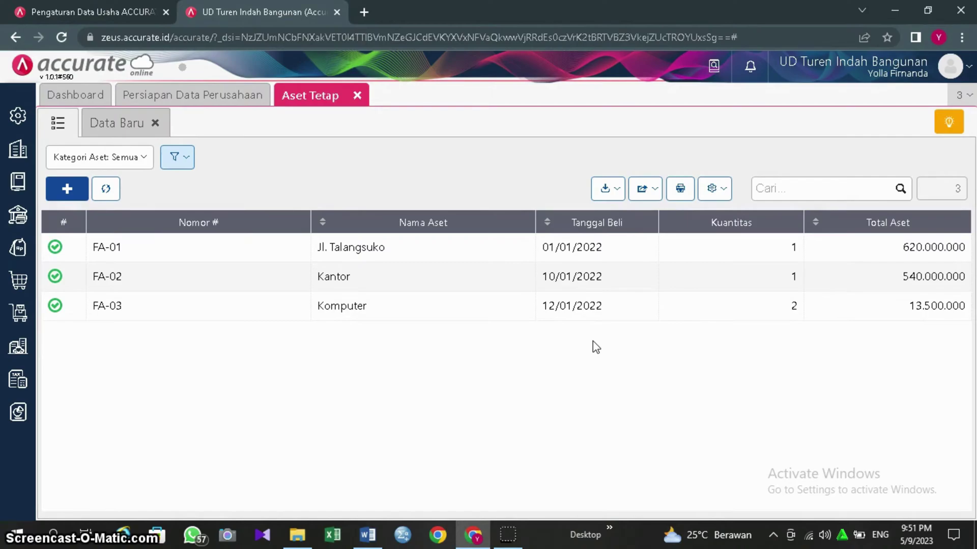
- Create and save a Proses Akhir Bulan entry for Desember 2022, and show the list of month-end processes
left_click(18, 149)
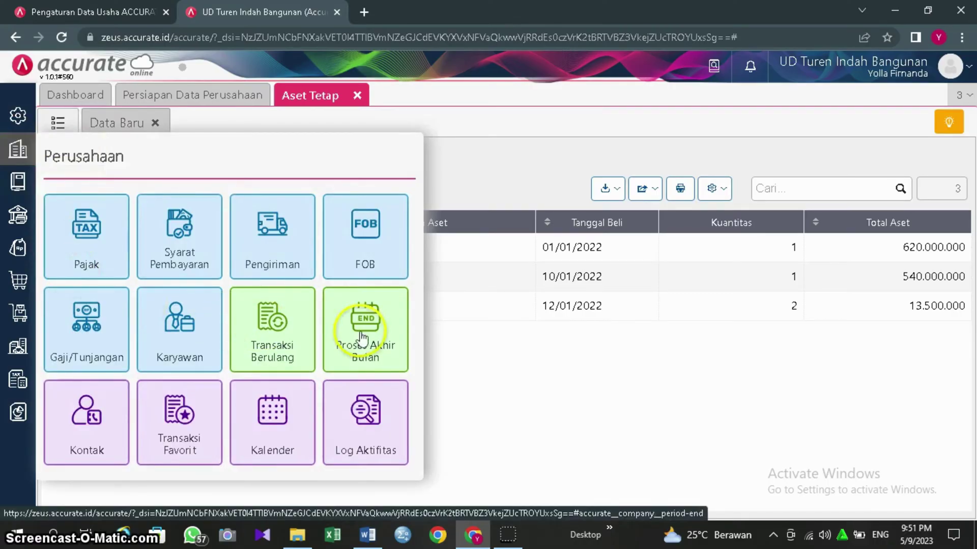
left_click(400, 337)
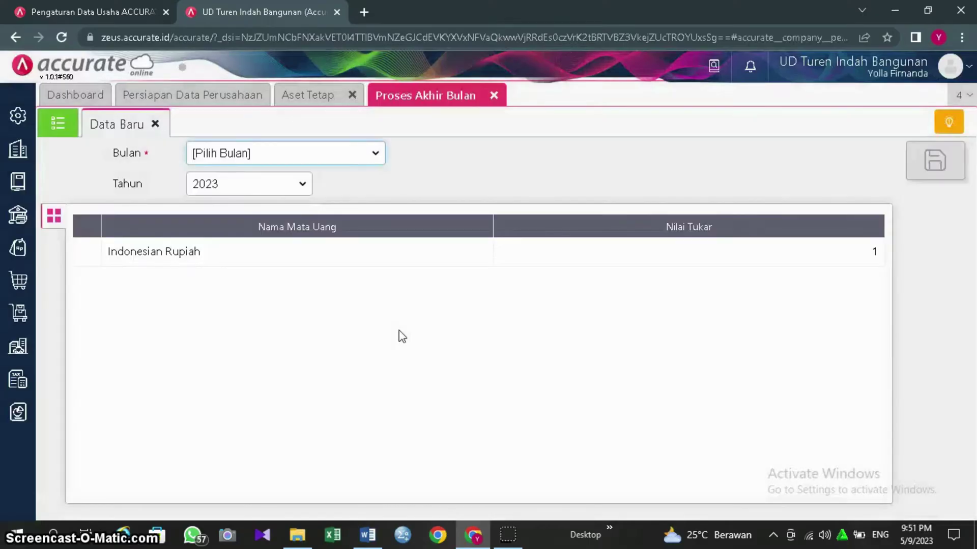
left_click(374, 161)
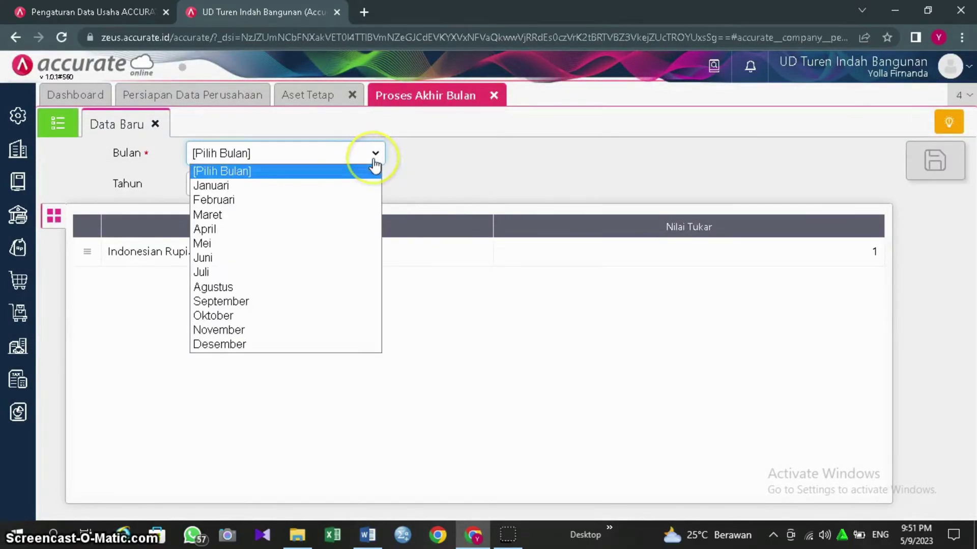
left_click(308, 345)
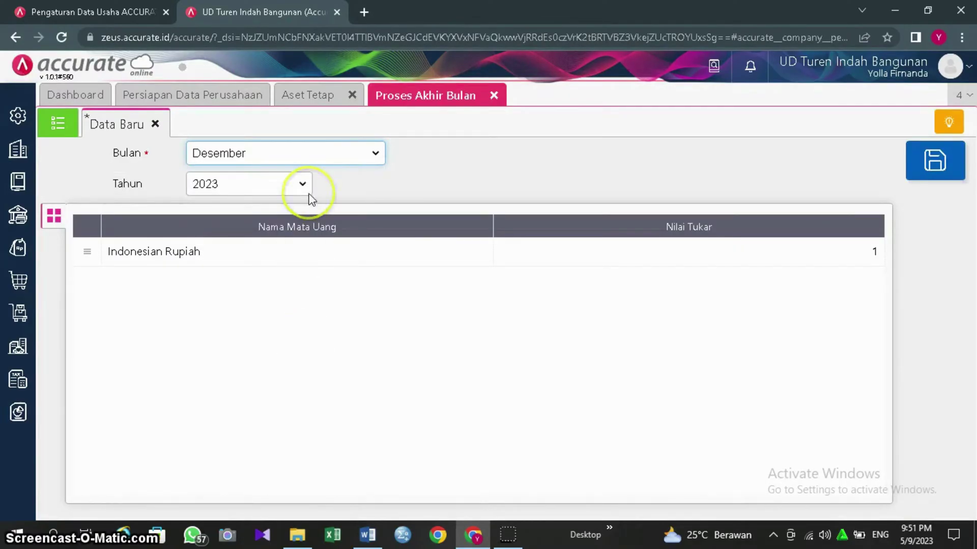
left_click(290, 188)
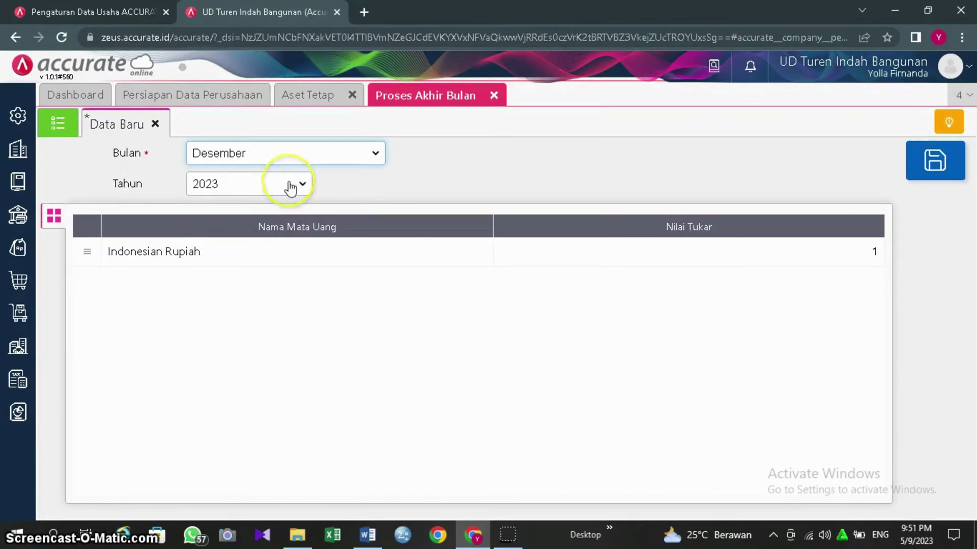
left_click(277, 203)
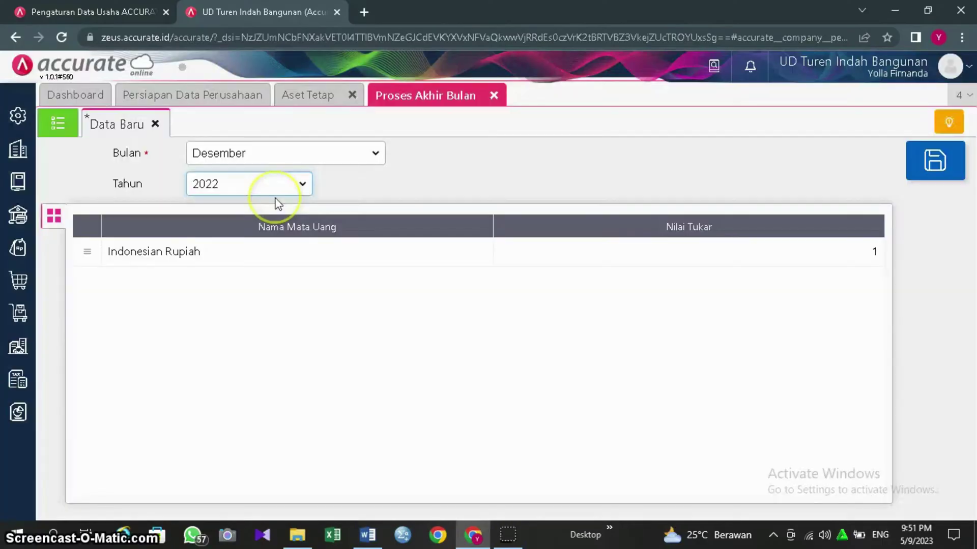
left_click(923, 178)
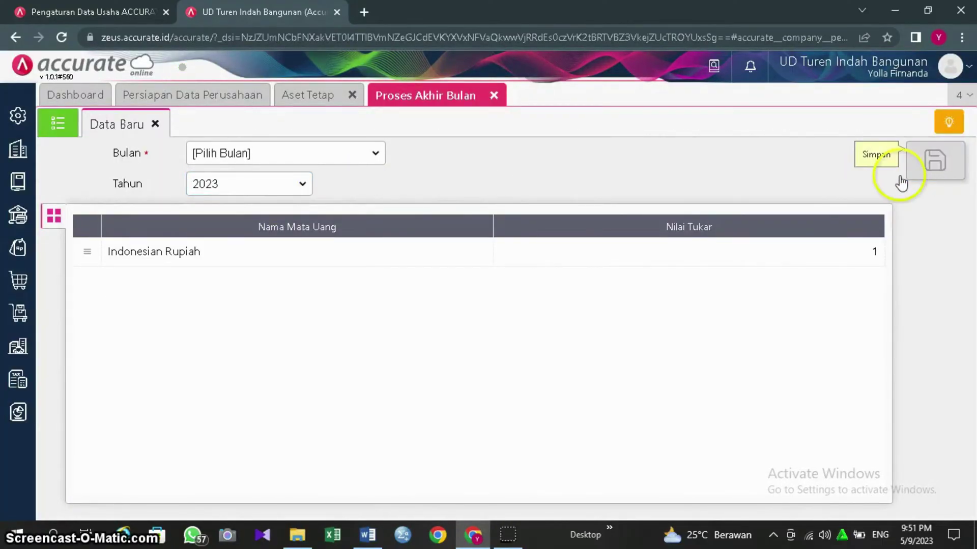
left_click(58, 133)
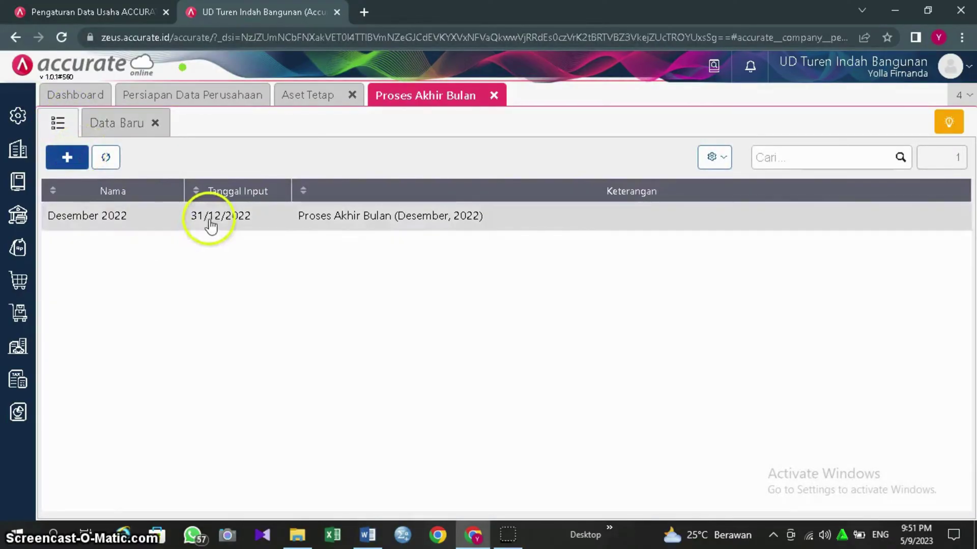
- Open the Jurnal Umum list and view the journal details of the Proses Akhir Bulan entry for Desember 2022
left_click(18, 182)
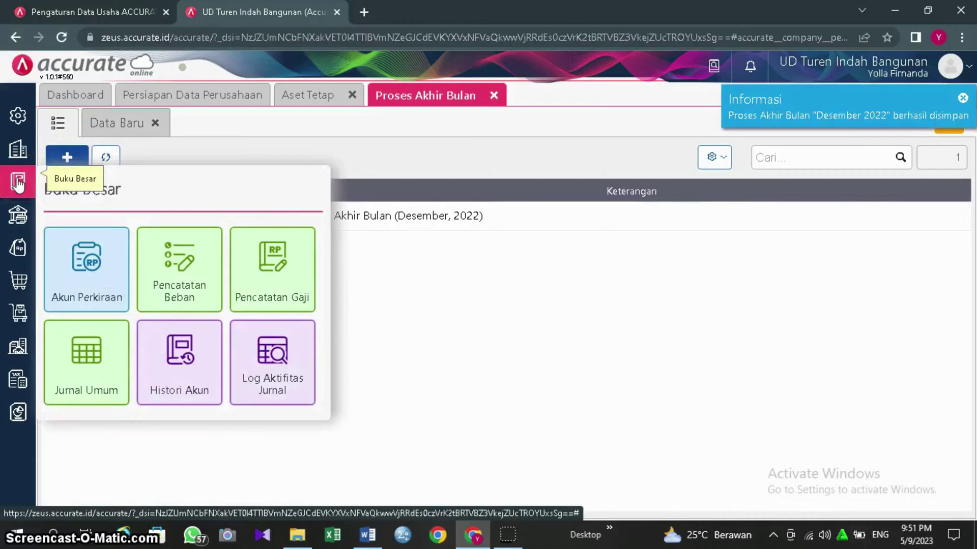
left_click(75, 367)
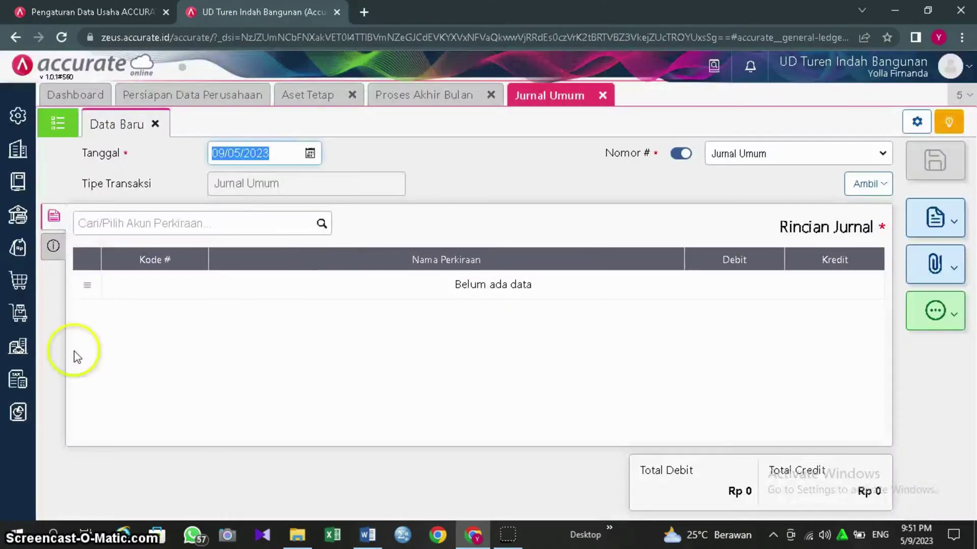
left_click(70, 127)
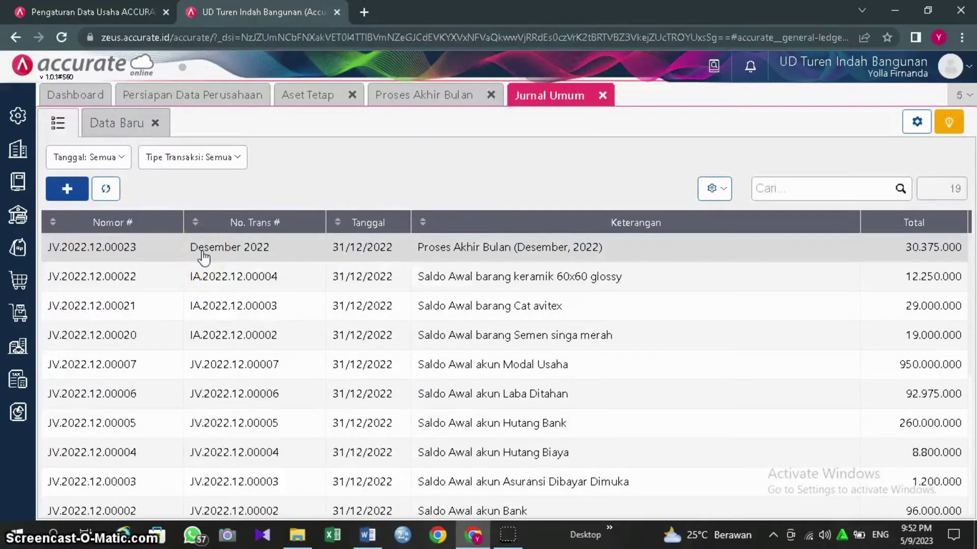
left_click(202, 255)
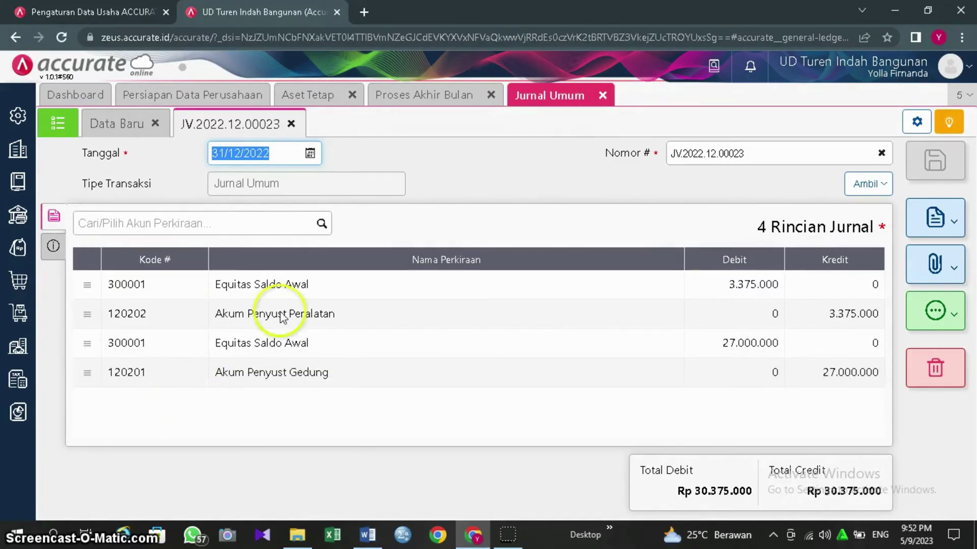
- Close the Jurnal Umum, Proses Akhir Bulan and Aset Tetap pages
left_click(603, 95)
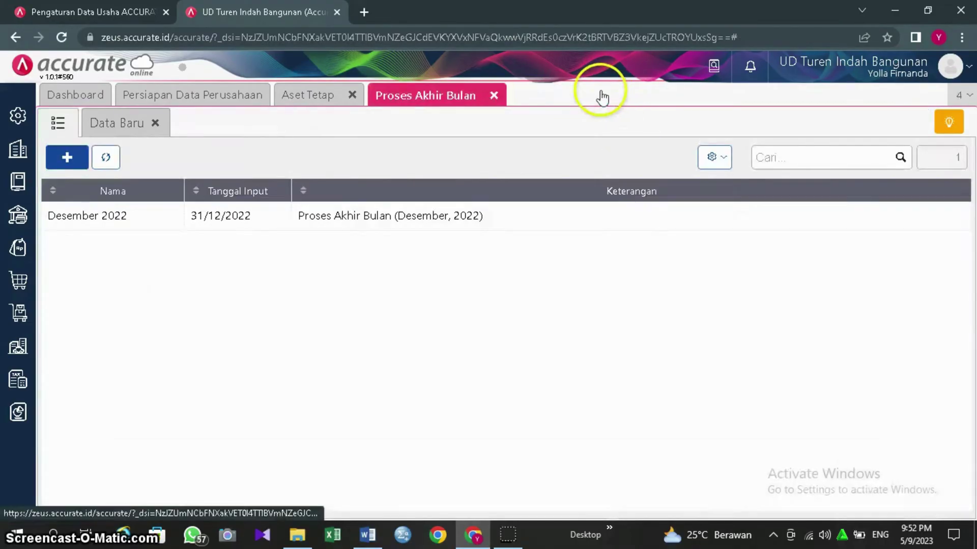
left_click(494, 95)
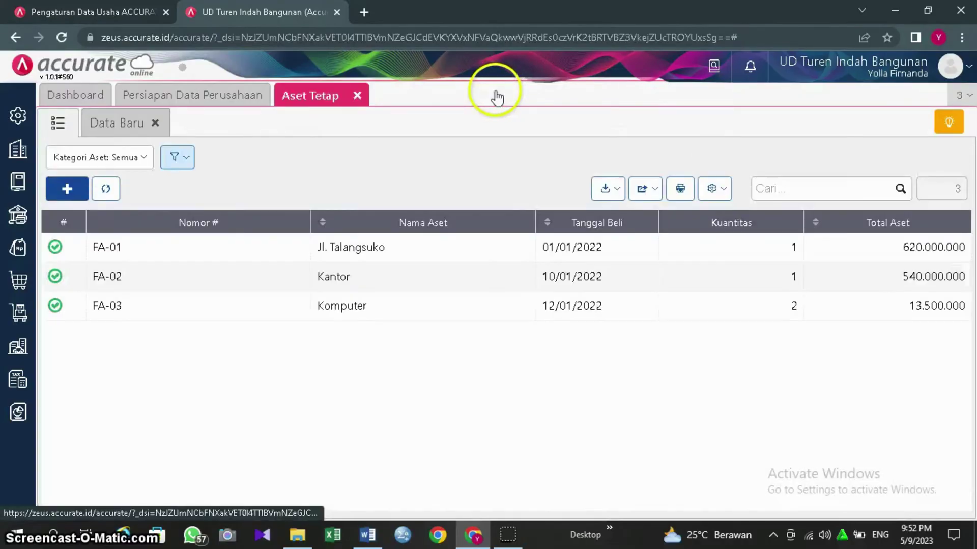
left_click(357, 96)
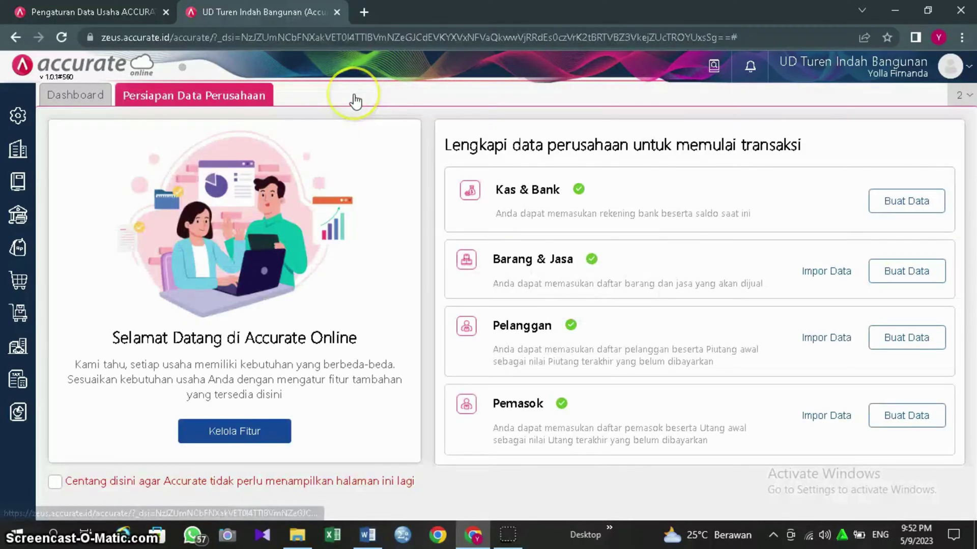
- Open the Neraca (Standar) report parameters from the Keuangan reports and set the report date to 31/12/2022
left_click(18, 406)
left_click(87, 351)
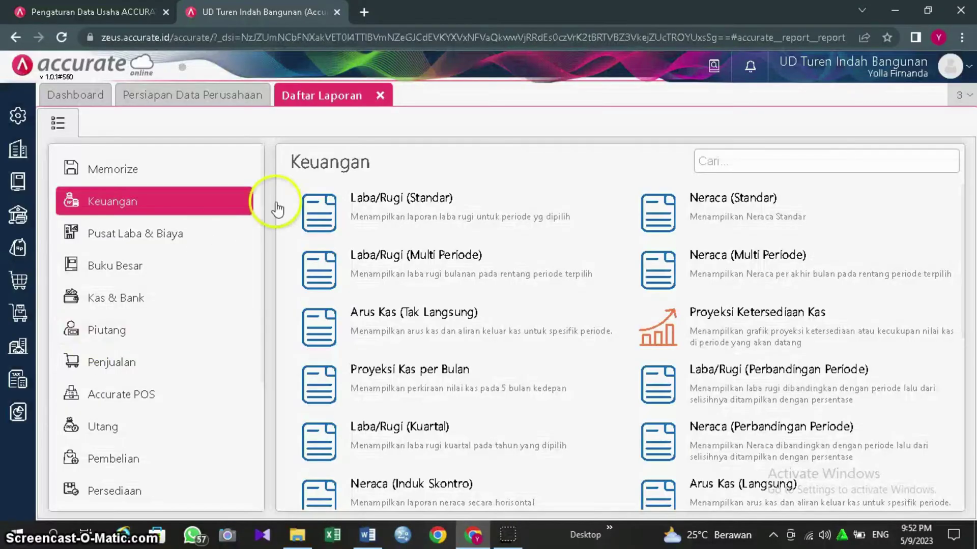
left_click(715, 202)
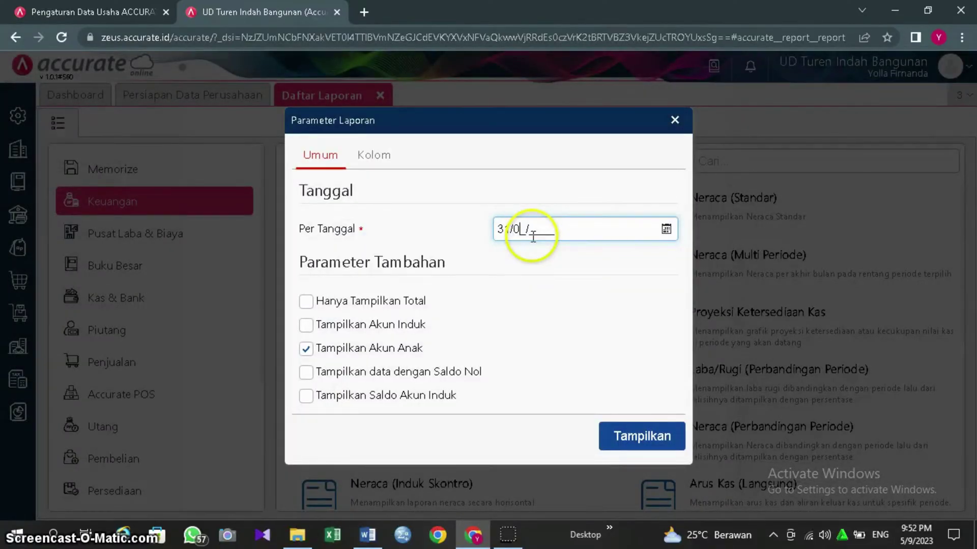
left_click(517, 224)
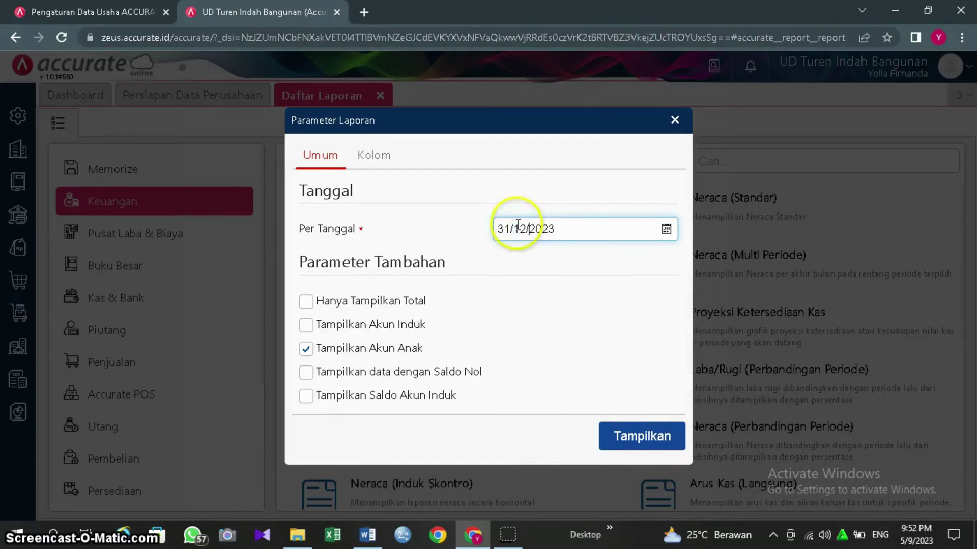
left_click(574, 230)
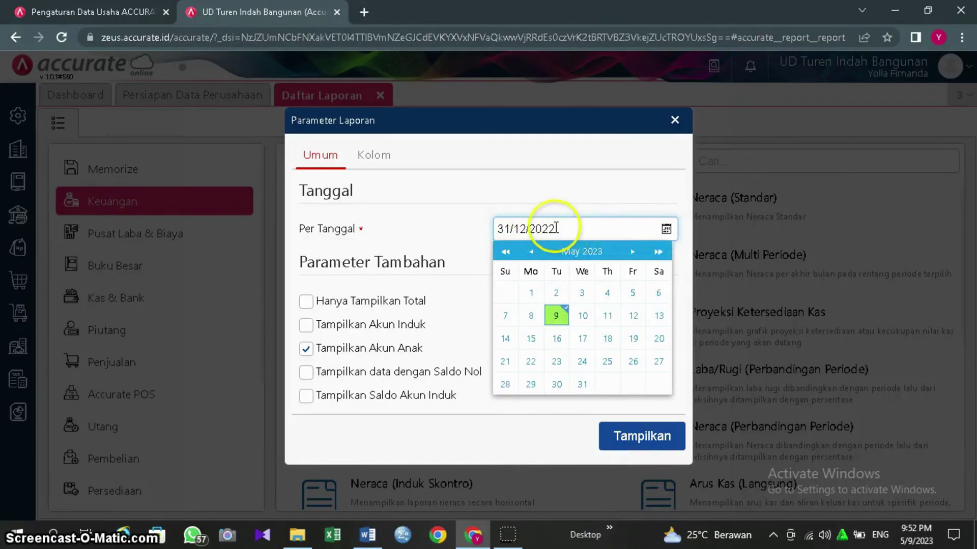
left_click_drag(562, 228, 483, 234)
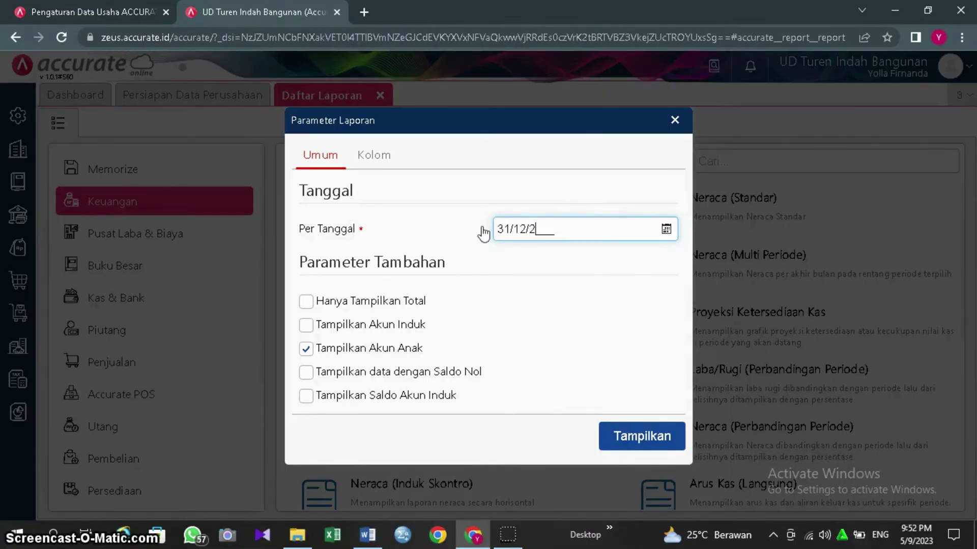
left_click(484, 303)
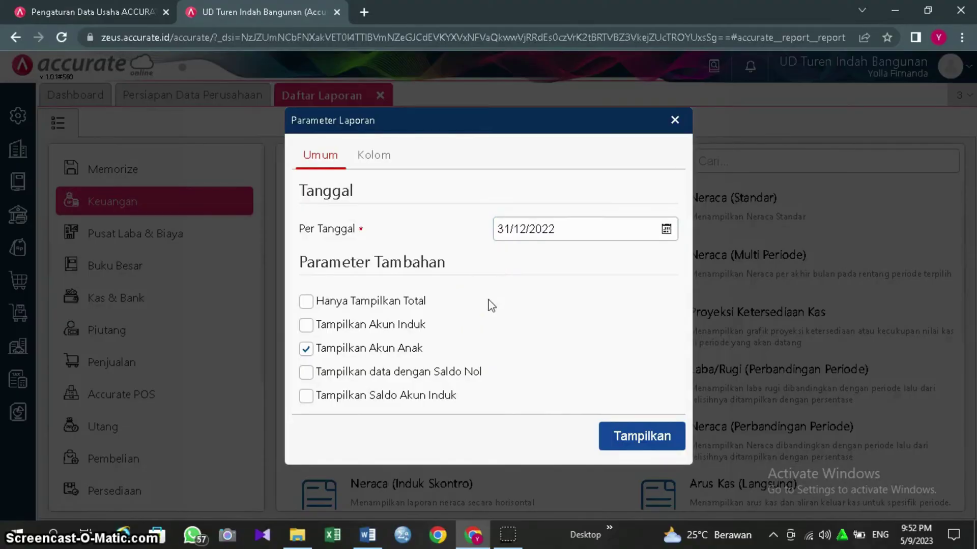
- Include parent accounts and zero-balance data in the Neraca (Standar) report, and display it through to the liabilities and equity total
left_click(306, 325)
left_click(306, 373)
left_click(618, 436)
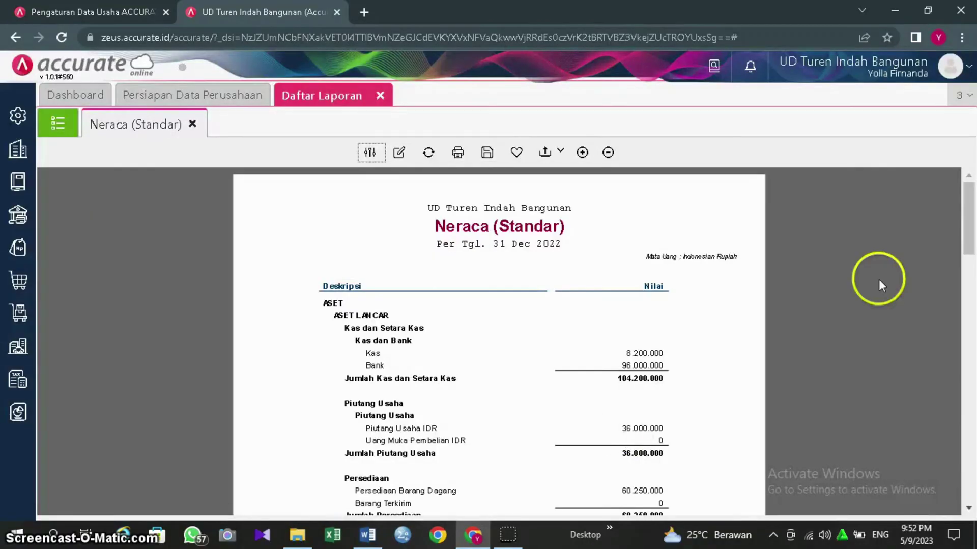
left_click_drag(974, 217, 969, 448)
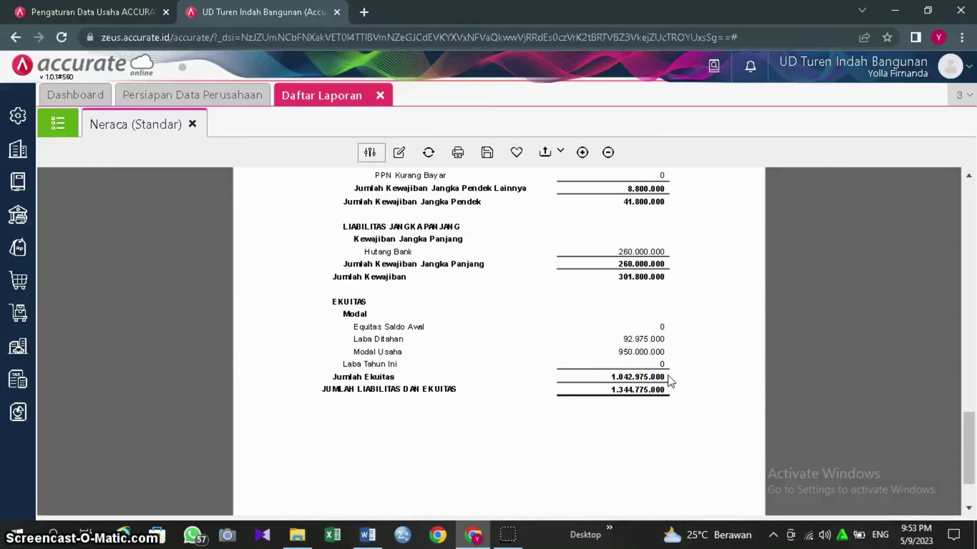
left_click(596, 431)
left_click(539, 484)
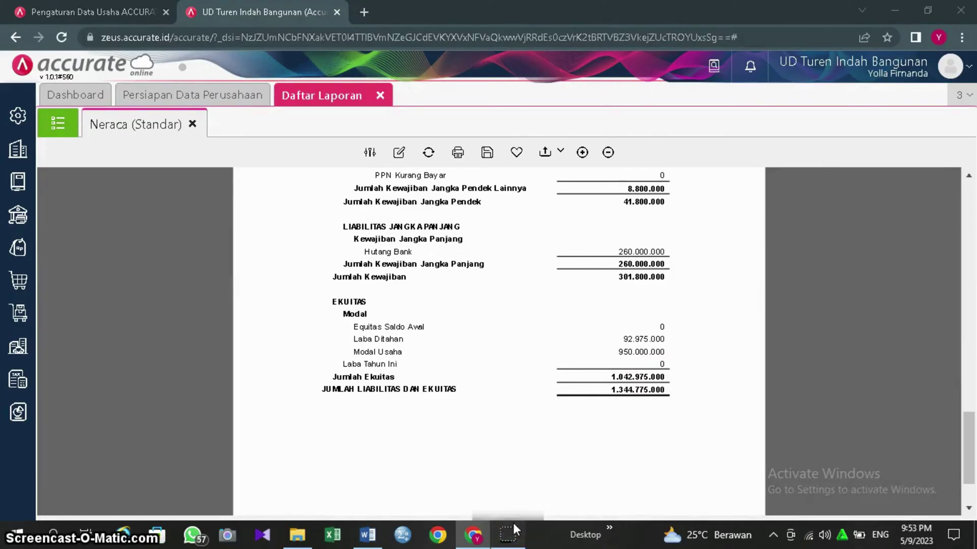